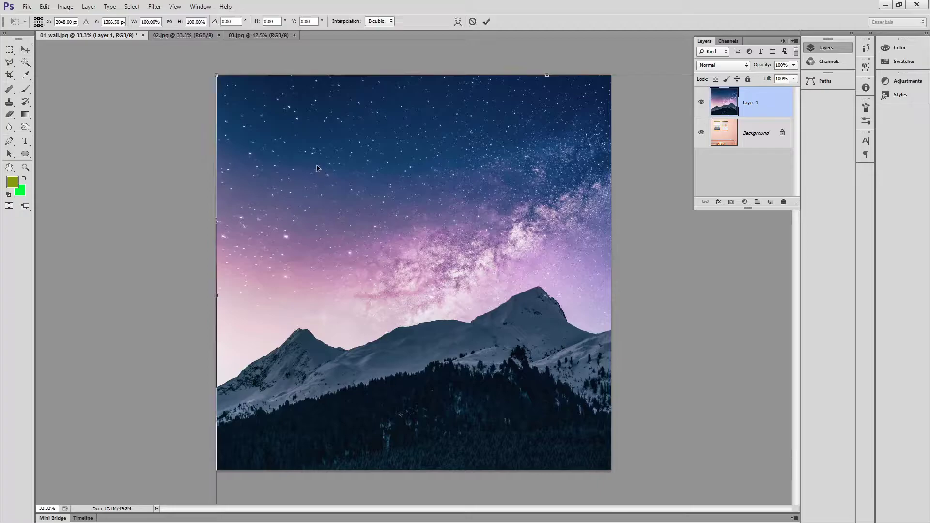
# Scale the night-sky mountain picture down, position it over the empty frame beside the flamingo, and apply the transform.
pyautogui.moveTo(217, 77); pyautogui.dragTo(426, 214)
pyautogui.moveTo(459, 285); pyautogui.dragTo(293, 179)
pyautogui.moveTo(493, 266); pyautogui.dragTo(349, 238)
pyautogui.press('Return')
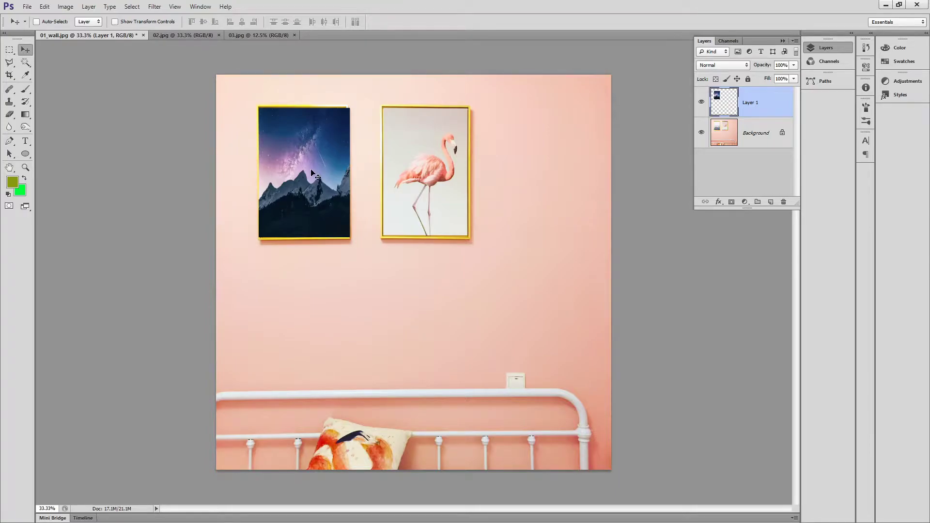
pyautogui.click(291, 152)
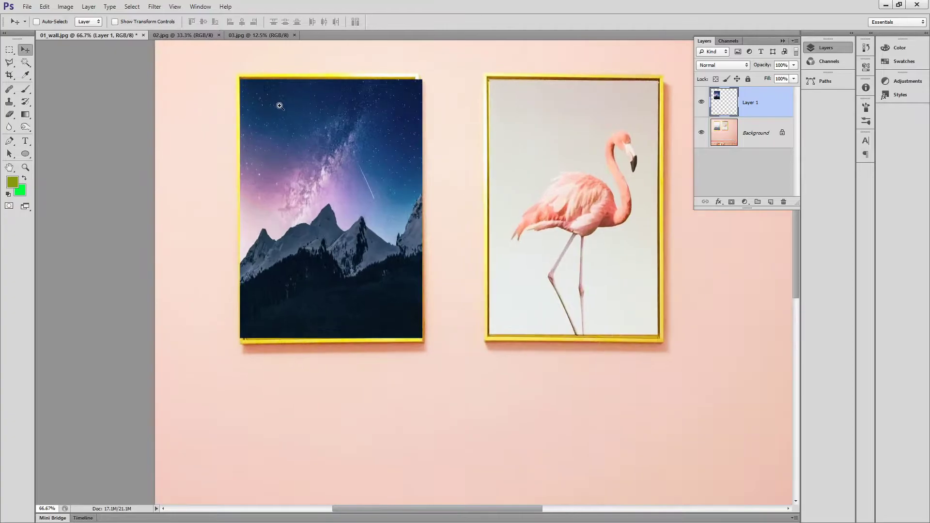
pyautogui.hotkey('ctrl', 't')
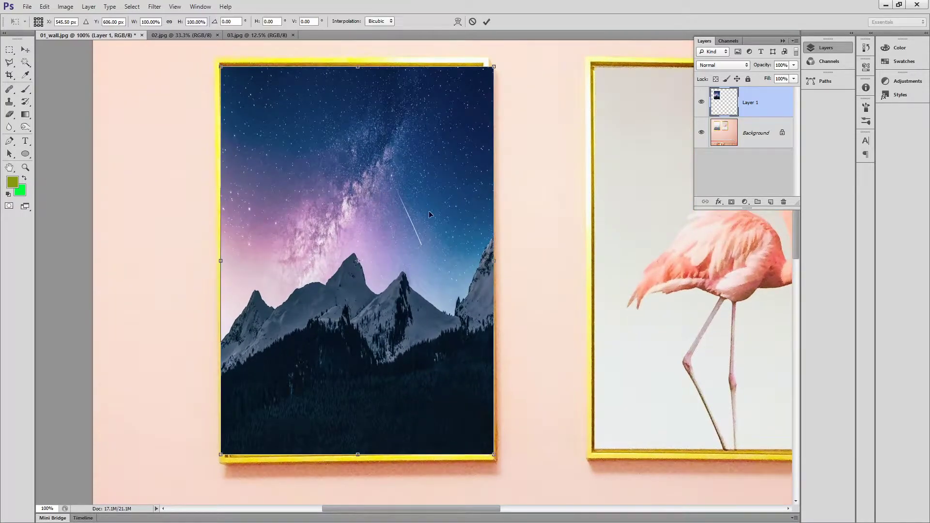
pyautogui.moveTo(494, 259); pyautogui.dragTo(485, 260)
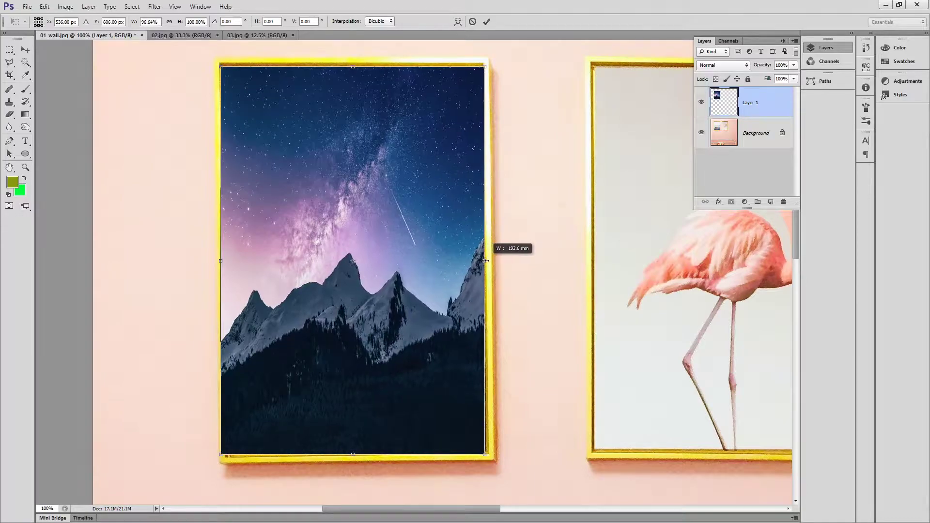
pyautogui.keyDown('ctrl'); pyautogui.click(252, 83); pyautogui.keyUp('ctrl')
pyautogui.keyDown('ctrl'); pyautogui.click(227, 71); pyautogui.keyUp('ctrl')
pyautogui.moveTo(231, 96); pyautogui.dragTo(230, 118)
pyautogui.moveTo(274, 356); pyautogui.dragTo(303, 144)
pyautogui.moveTo(268, 316); pyautogui.dragTo(310, 47)
pyautogui.moveTo(332, 315); pyautogui.dragTo(392, 82)
pyautogui.moveTo(366, 440); pyautogui.dragTo(326, 263)
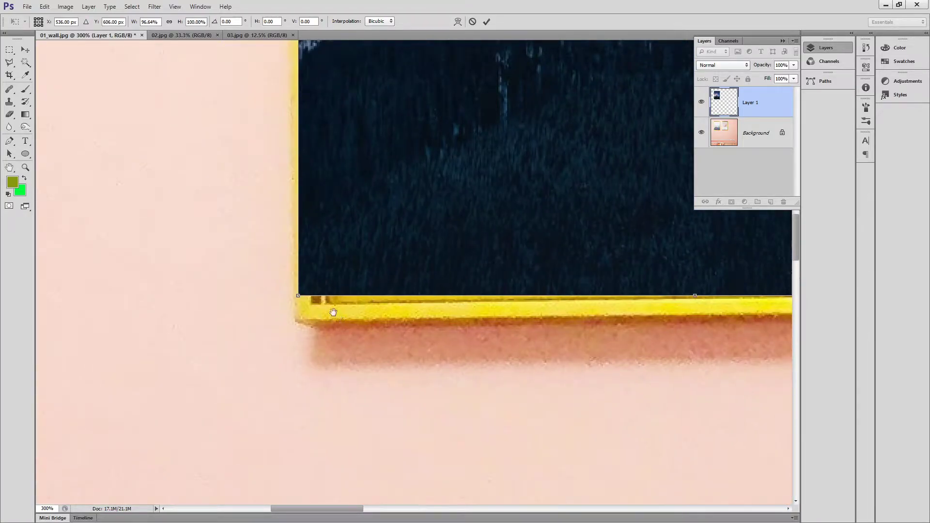
pyautogui.moveTo(353, 218); pyautogui.dragTo(302, 402)
pyautogui.moveTo(355, 84); pyautogui.dragTo(319, 403)
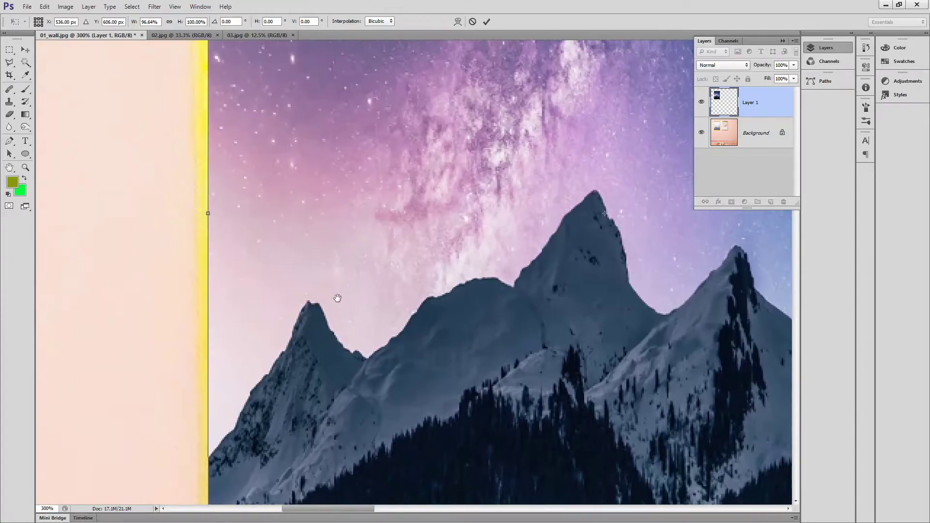
pyautogui.moveTo(209, 218); pyautogui.dragTo(228, 218)
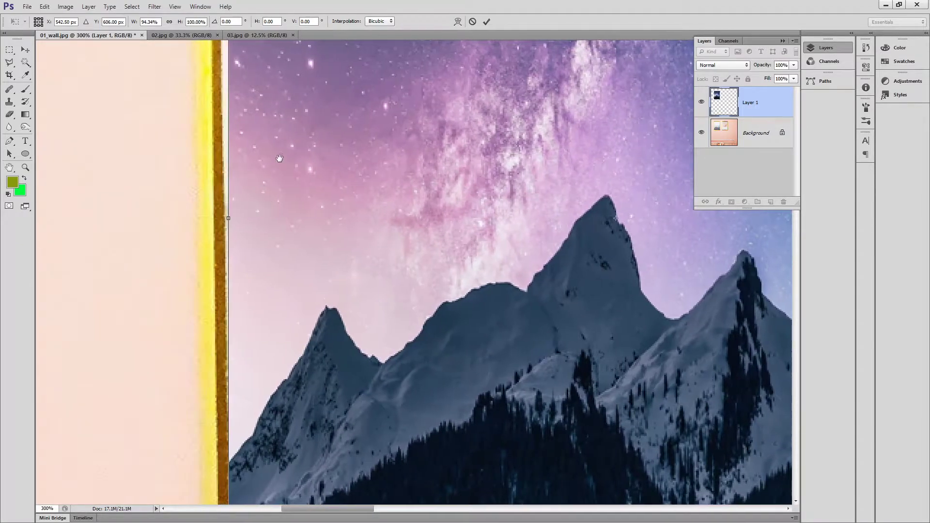
pyautogui.moveTo(275, 162); pyautogui.dragTo(292, 315)
pyautogui.moveTo(308, 200); pyautogui.dragTo(305, 263)
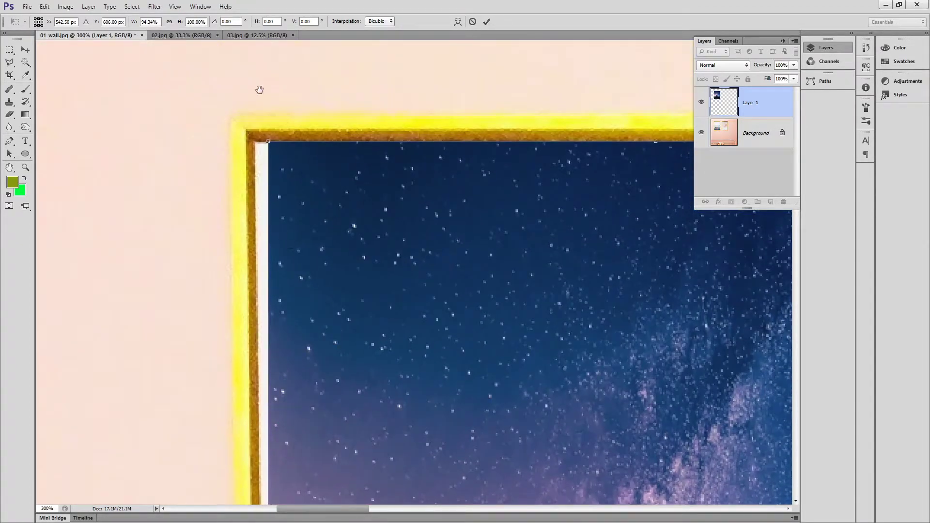
pyautogui.moveTo(537, 205); pyautogui.dragTo(154, 193)
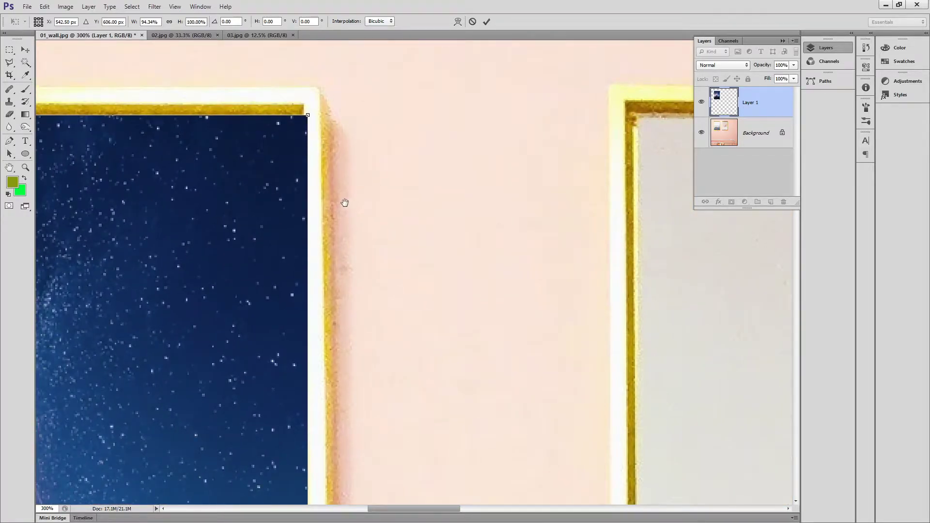
pyautogui.hotkey('ctrl', '-')
pyautogui.hotkey('ctrl', '-')
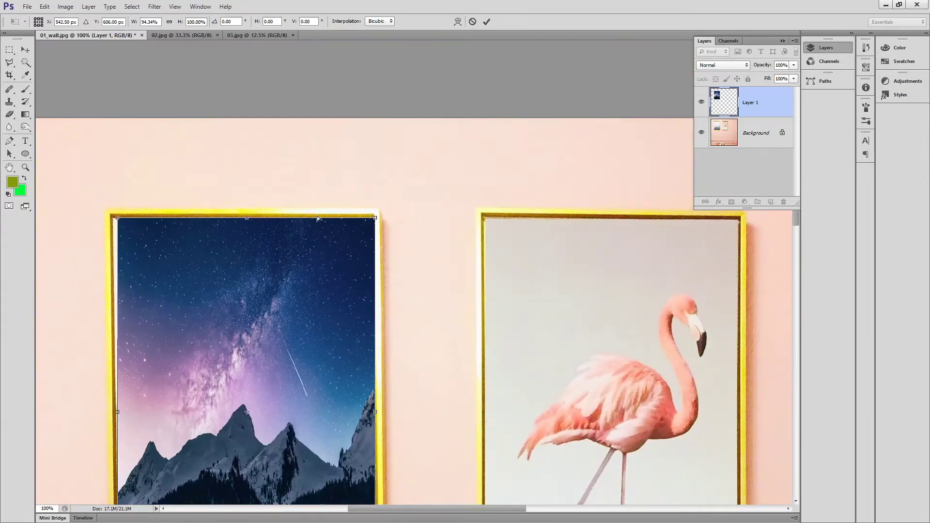
pyautogui.press('Escape')
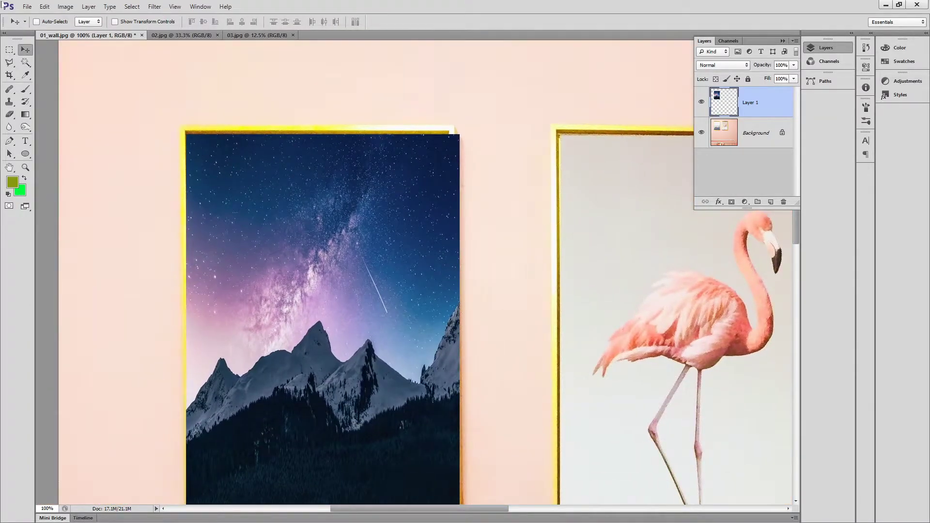
# Start a free transform on the night-sky layer and rotate it to about -2.19°.
pyautogui.click(28, 6)
pyautogui.moveTo(44, 7)
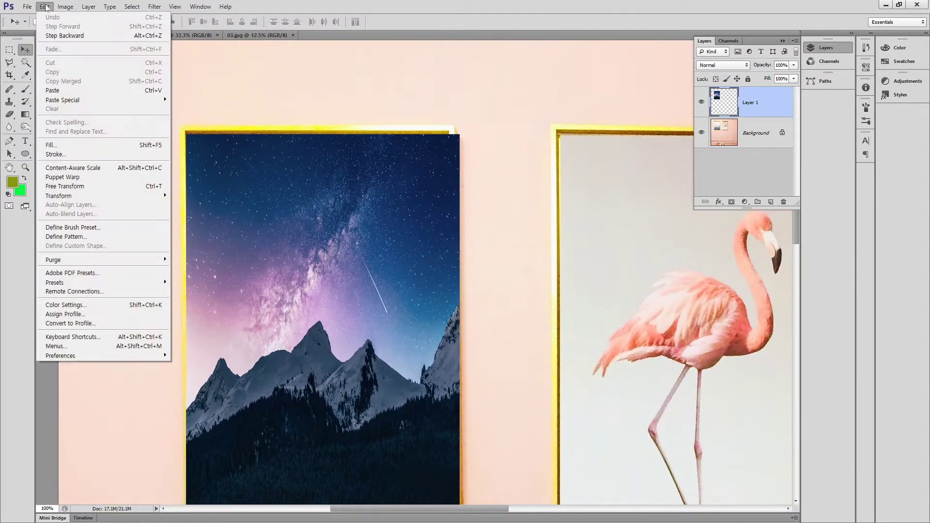
pyautogui.click(106, 186)
pyautogui.keyDown('ctrl'); pyautogui.click(188, 148); pyautogui.keyUp('ctrl')
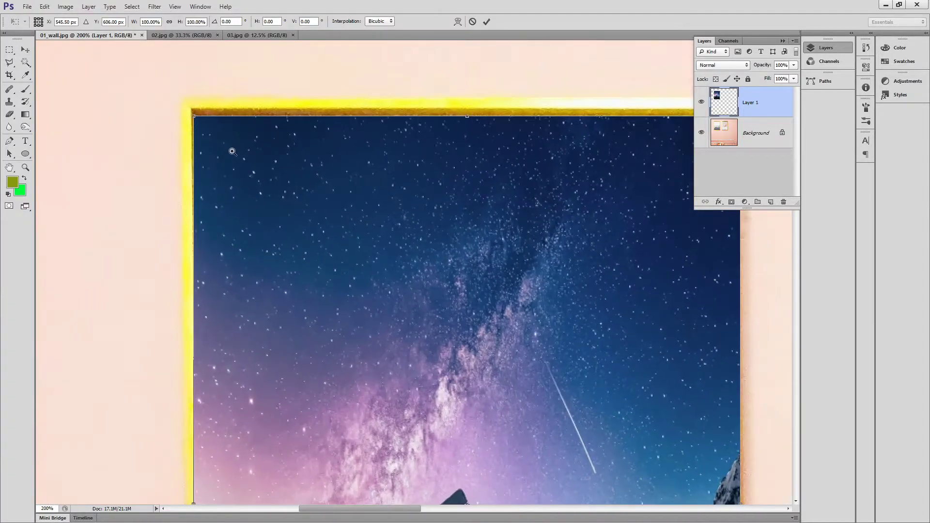
pyautogui.scroll(-10, 255, 358)
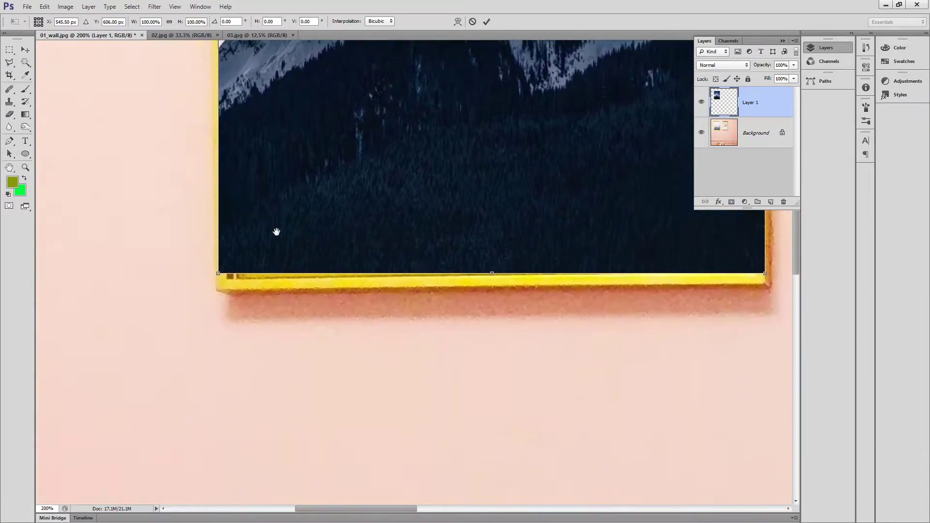
pyautogui.moveTo(211, 288); pyautogui.dragTo(249, 261)
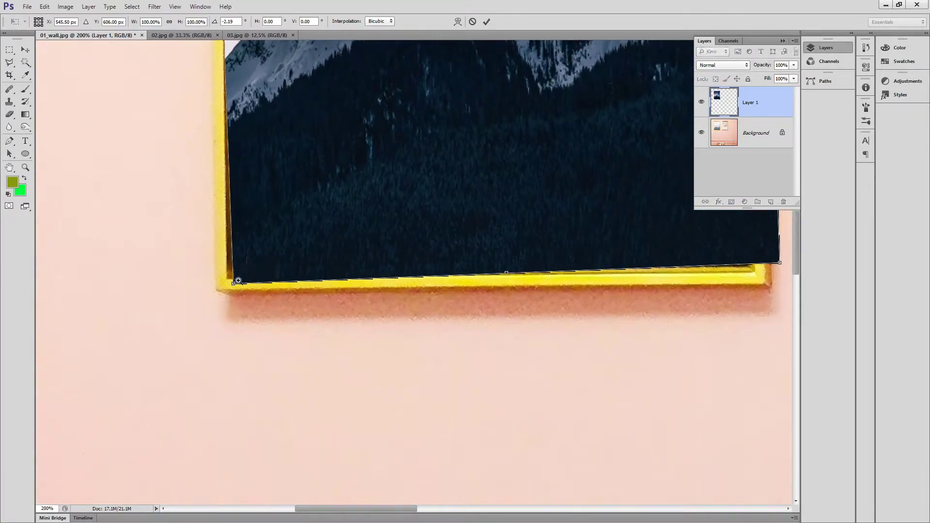
# Distort the night-sky picture so its bottom-left and top-left corners meet the matching inner corners of the yellow frame.
pyautogui.keyDown('ctrl'); pyautogui.click(244, 270); pyautogui.keyUp('ctrl')
pyautogui.keyDown('ctrl'); pyautogui.click(247, 270); pyautogui.keyUp('ctrl')
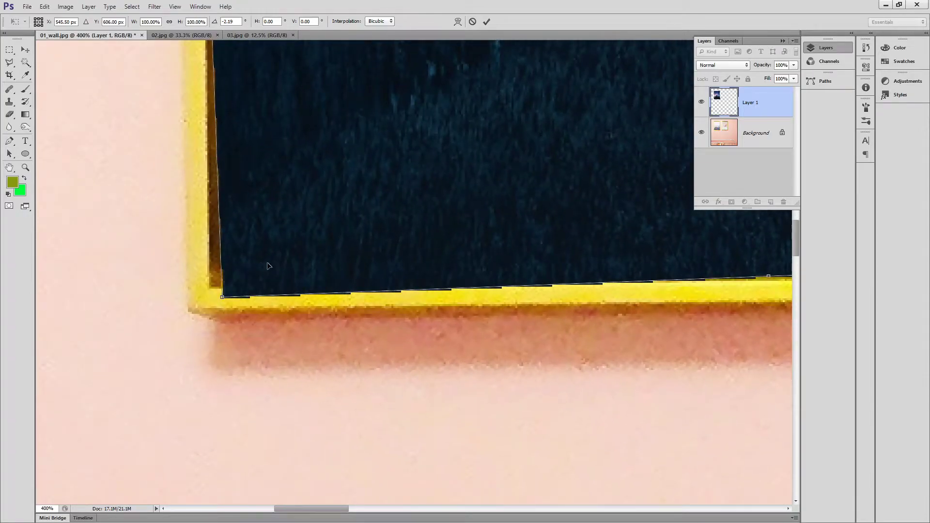
pyautogui.click(44, 6)
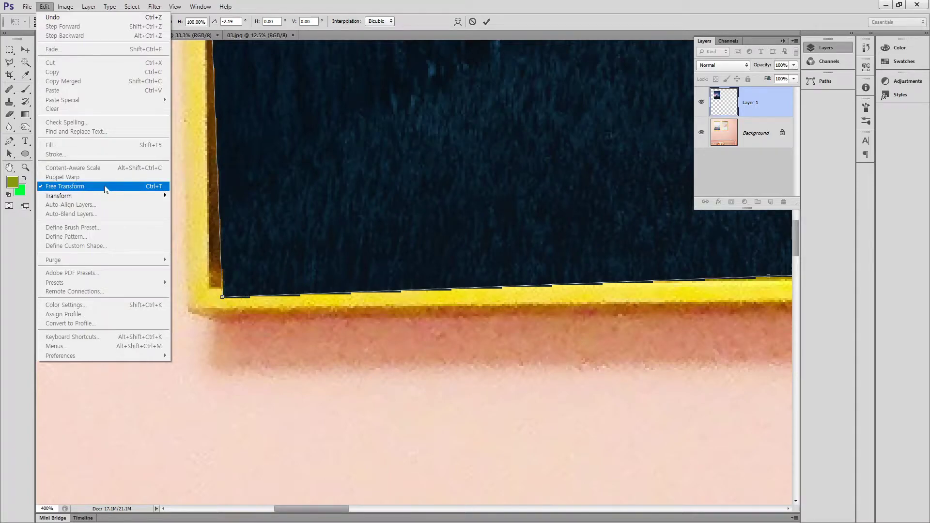
pyautogui.click(380, 48)
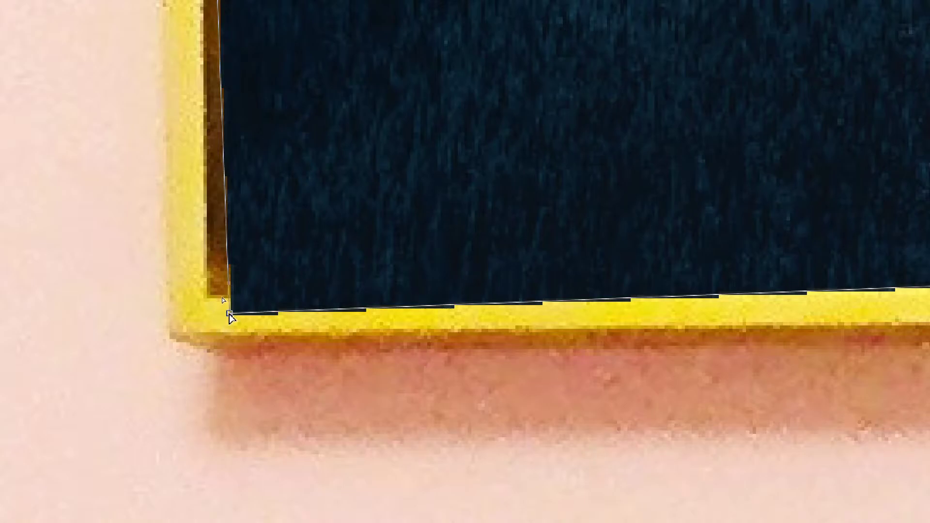
pyautogui.moveTo(229, 315); pyautogui.dragTo(303, 278)
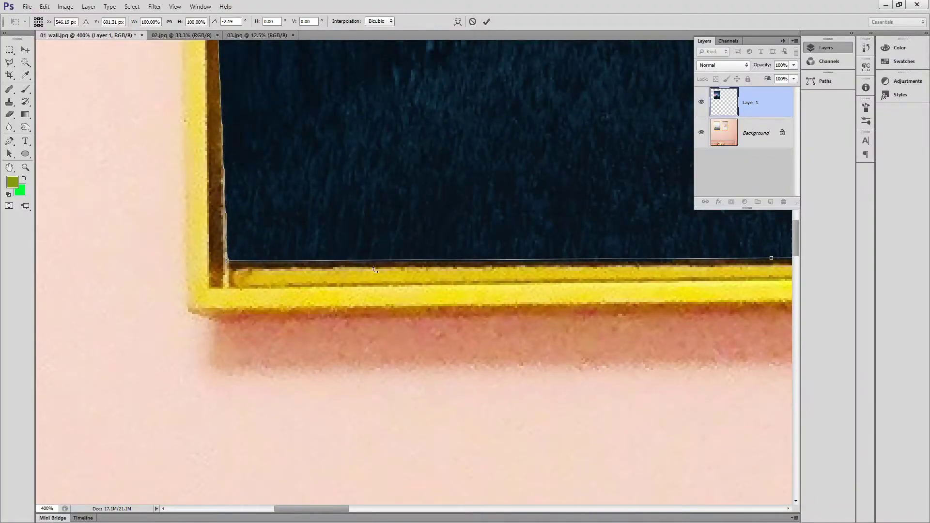
pyautogui.scroll(15, 375, 269)
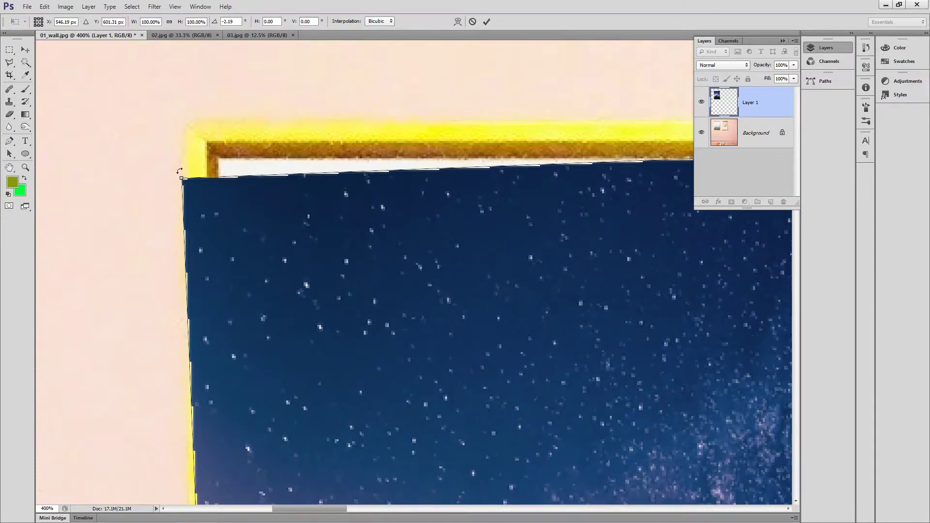
pyautogui.moveTo(180, 179); pyautogui.dragTo(217, 158)
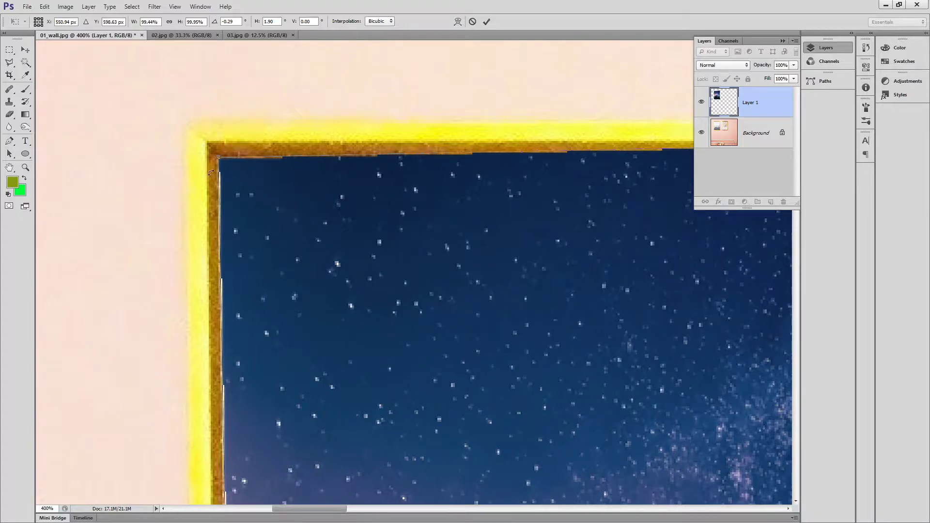
# Distort the picture's bottom-right corner inward to the frame's inner bottom-right corner.
pyautogui.scroll(-15, 327, 381)
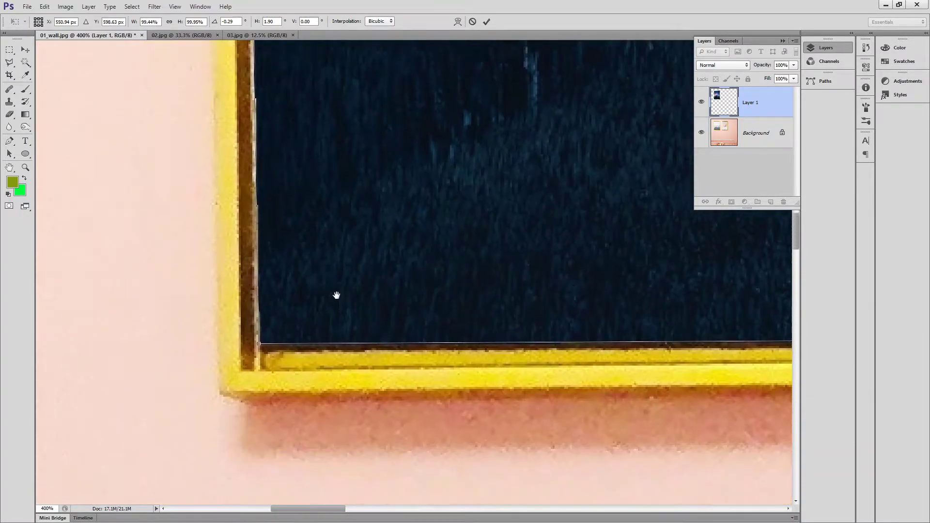
pyautogui.moveTo(337, 295); pyautogui.dragTo(327, 257)
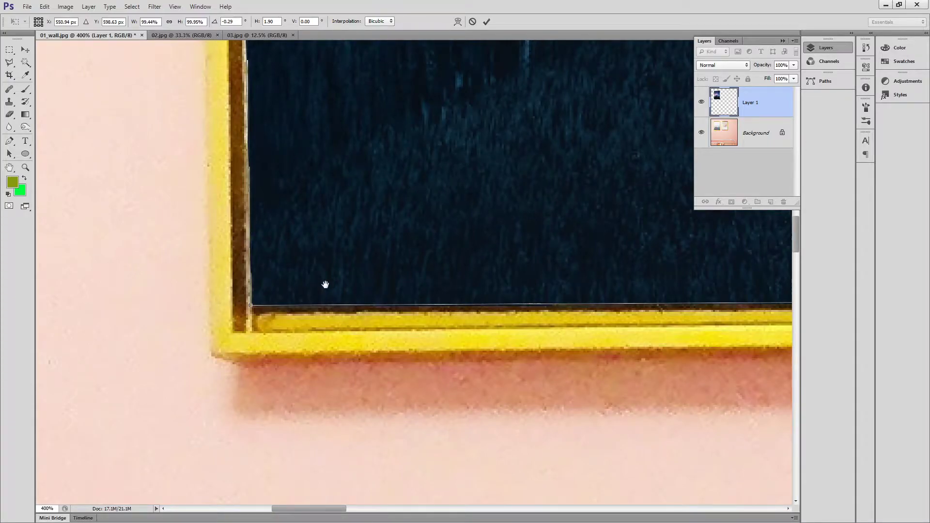
pyautogui.moveTo(511, 275); pyautogui.dragTo(164, 279)
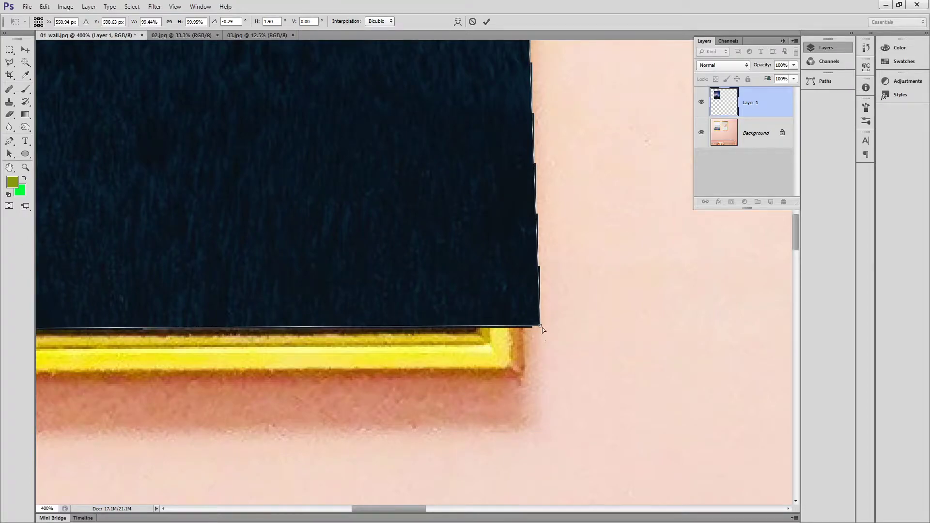
pyautogui.moveTo(539, 324); pyautogui.dragTo(472, 327)
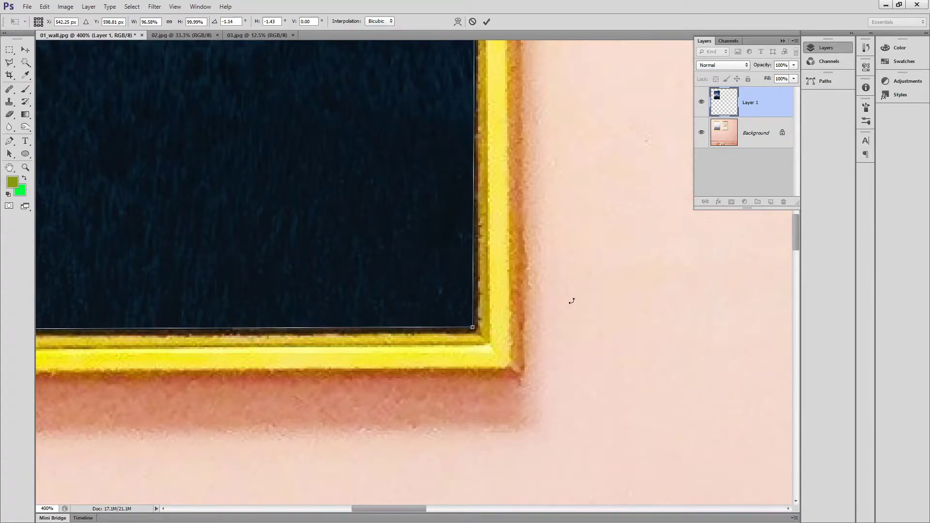
# Distort the picture's top-right corner inward to the frame's inner top-right corner.
pyautogui.press('space')
pyautogui.moveTo(543, 144); pyautogui.dragTo(523, 422)
pyautogui.moveTo(550, 126); pyautogui.dragTo(514, 455)
pyautogui.moveTo(484, 58); pyautogui.dragTo(428, 431)
pyautogui.moveTo(422, 98); pyautogui.dragTo(446, 221)
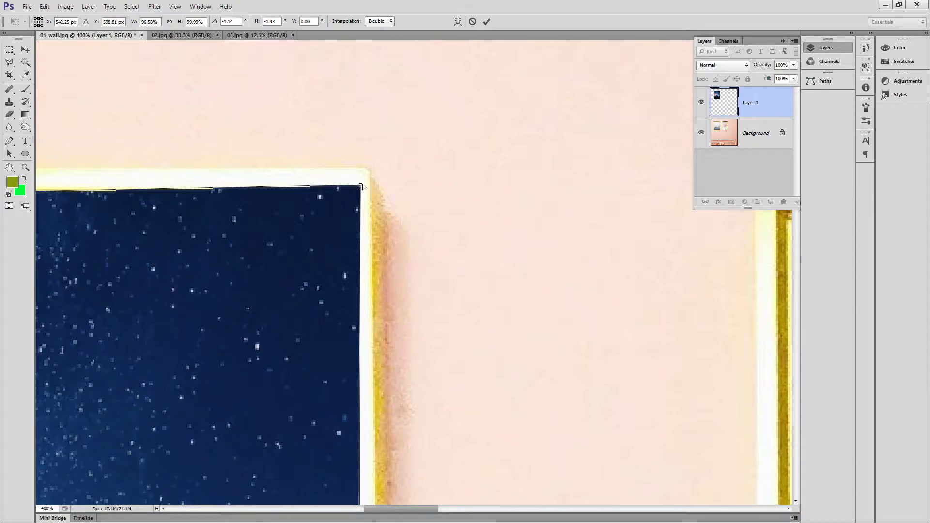
pyautogui.moveTo(362, 186); pyautogui.dragTo(337, 212)
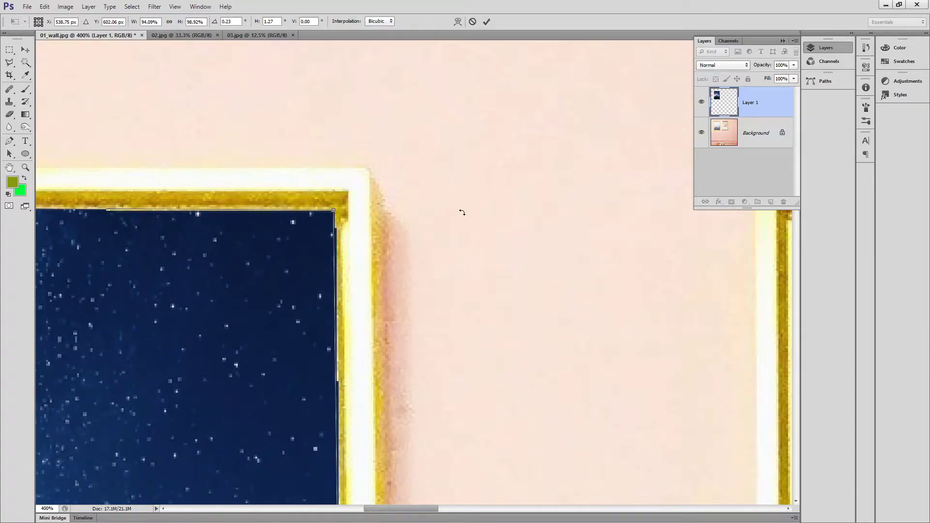
# Check the picture's fit in the whole frame and fine-tune its top-right corner against the frame's inner edge.
pyautogui.hotkey('ctrl', '-')
pyautogui.hotkey('ctrl', '-')
pyautogui.hotkey('ctrl', '-')
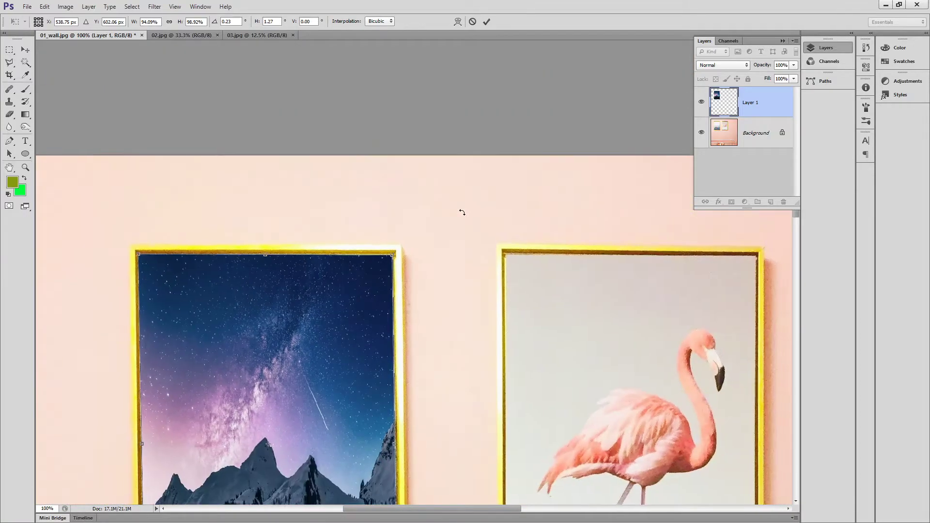
pyautogui.hotkey('ctrl', '-')
pyautogui.moveTo(446, 328); pyautogui.dragTo(506, 194)
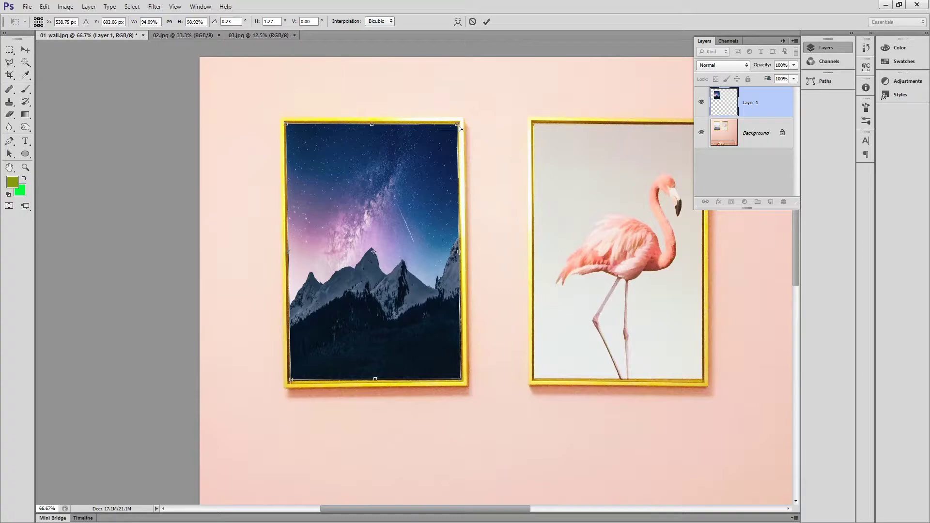
pyautogui.moveTo(457, 126)
pyautogui.mouseDown()
pyautogui.moveTo(380, 183)
pyautogui.moveTo(491, 92)
pyautogui.moveTo(390, 216)
pyautogui.moveTo(486, 115)
pyautogui.moveTo(447, 144)
pyautogui.moveTo(458, 125)
pyautogui.mouseUp()
pyautogui.keyDown('ctrl'); pyautogui.click(452, 138); pyautogui.keyUp('ctrl')
pyautogui.keyDown('ctrl'); pyautogui.click(453, 134); pyautogui.keyUp('ctrl')
pyautogui.keyDown('ctrl'); pyautogui.click(458, 116); pyautogui.keyUp('ctrl')
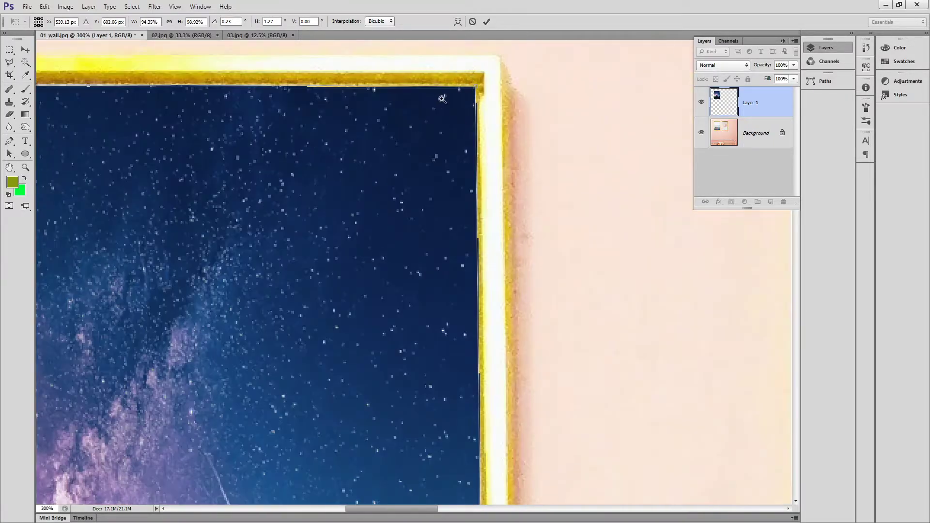
pyautogui.keyDown('ctrl'); pyautogui.click(461, 98); pyautogui.keyUp('ctrl')
pyautogui.moveTo(481, 85)
pyautogui.mouseDown()
pyautogui.moveTo(464, 93)
pyautogui.moveTo(475, 83)
pyautogui.mouseUp()
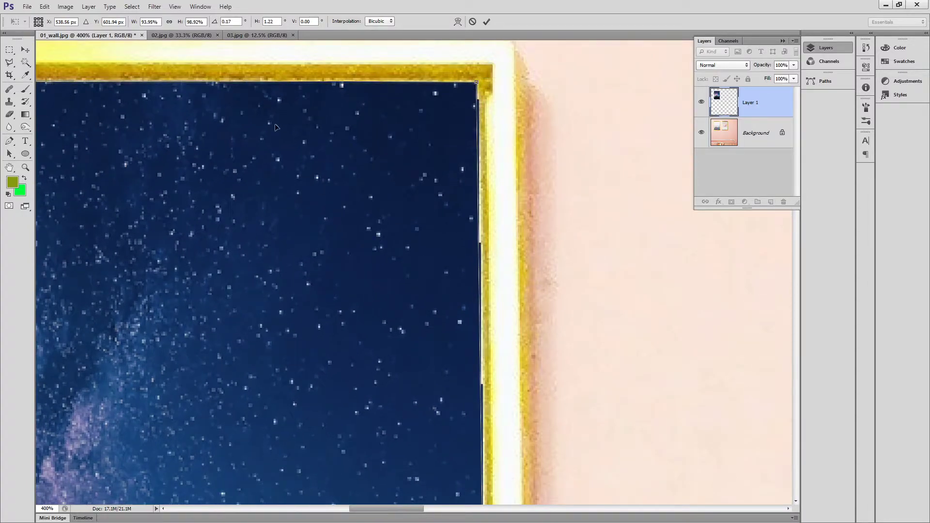
# Fine-tune the picture's top-left and bottom-left corners against the frame's inner edge.
pyautogui.moveTo(320, 125); pyautogui.dragTo(523, 119)
pyautogui.moveTo(213, 110); pyautogui.dragTo(349, 118)
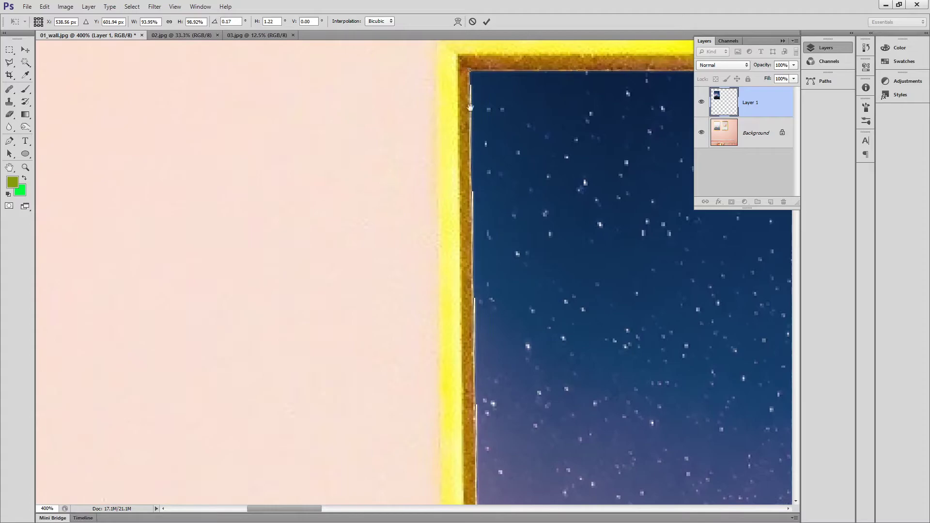
pyautogui.moveTo(470, 70); pyautogui.dragTo(469, 70)
pyautogui.moveTo(558, 329); pyautogui.dragTo(371, 5)
pyautogui.scroll(-15, 285, 372)
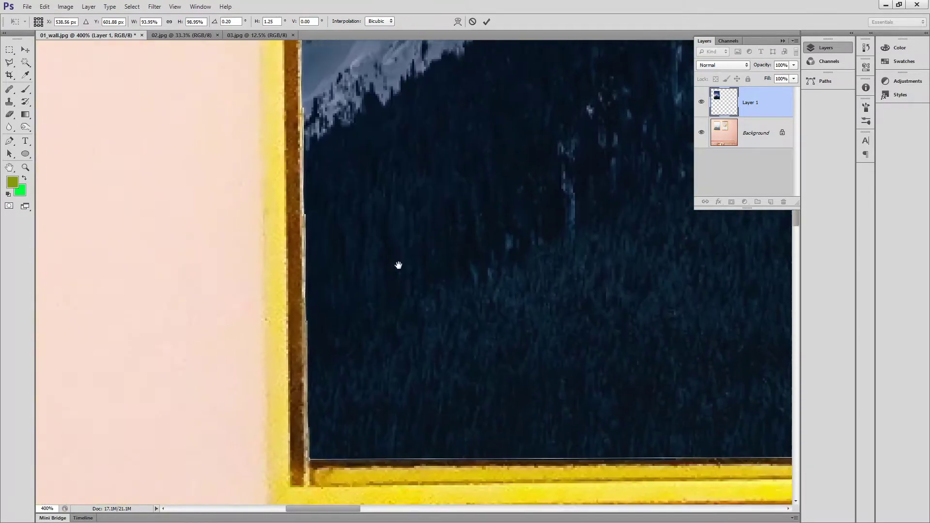
pyautogui.moveTo(272, 349)
pyautogui.mouseDown()
pyautogui.moveTo(283, 338)
pyautogui.moveTo(271, 349)
pyautogui.mouseUp()
# Nudge the picture's bottom-right corner to fit the frame and check along the right inner edge.
pyautogui.moveTo(437, 337); pyautogui.dragTo(185, 317)
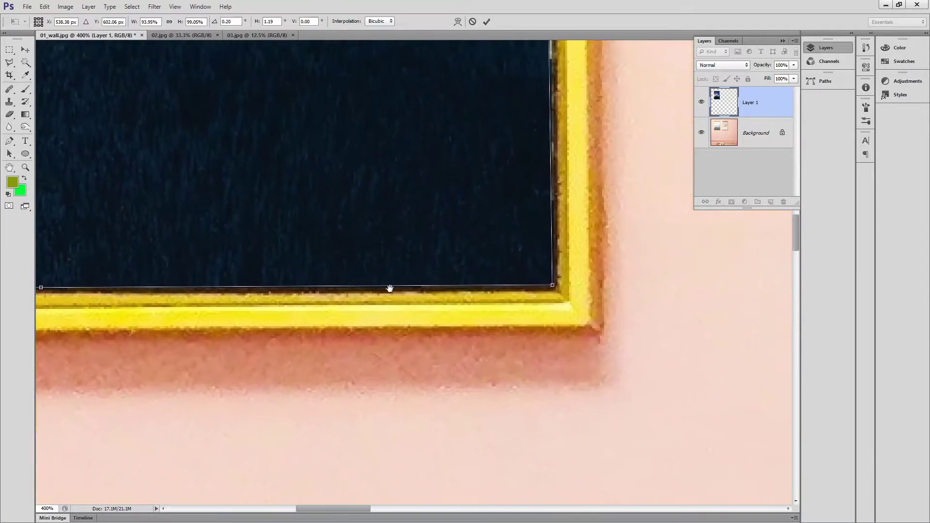
pyautogui.moveTo(436, 279)
pyautogui.mouseDown()
pyautogui.moveTo(419, 276)
pyautogui.moveTo(437, 276)
pyautogui.mouseUp()
pyautogui.moveTo(446, 232); pyautogui.dragTo(425, 395)
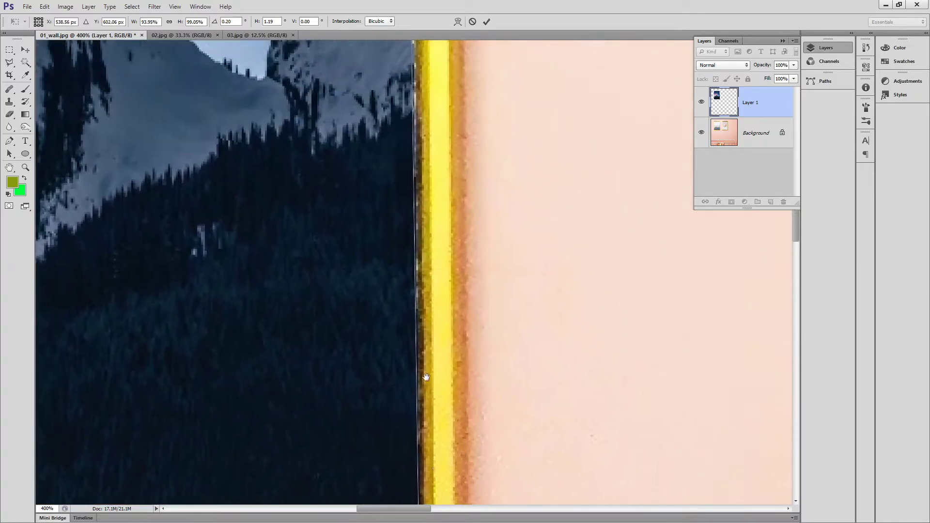
# Check the night-sky picture along the frame's right inner edge up to the top-right corner and apply the transform.
pyautogui.moveTo(415, 129); pyautogui.dragTo(411, 315)
pyautogui.moveTo(412, 170); pyautogui.dragTo(467, 332)
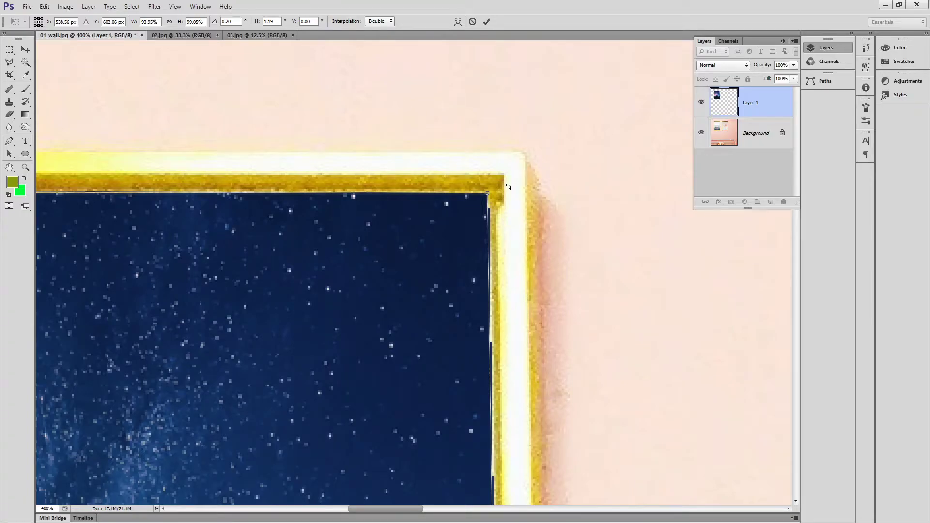
pyautogui.press('Return')
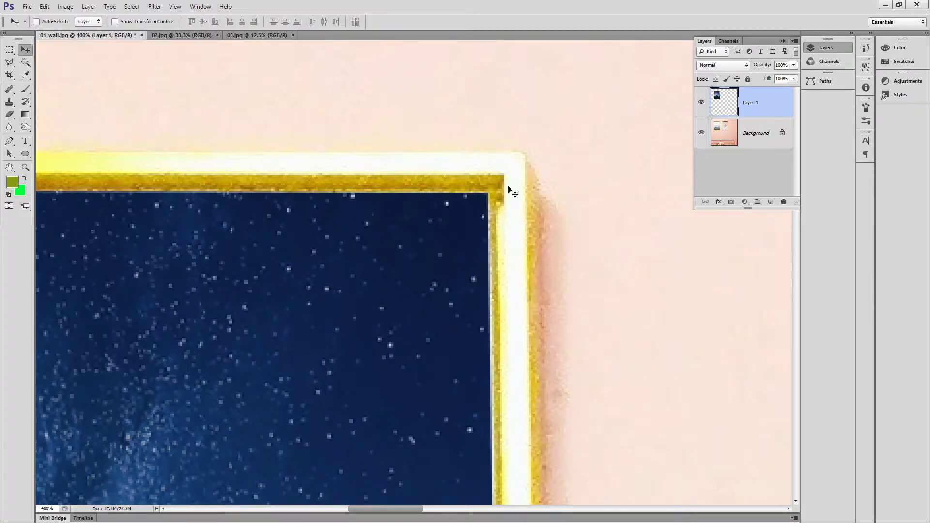
pyautogui.hotkey('ctrl', '-')
pyautogui.hotkey('ctrl', '-')
pyautogui.hotkey('ctrl', '-')
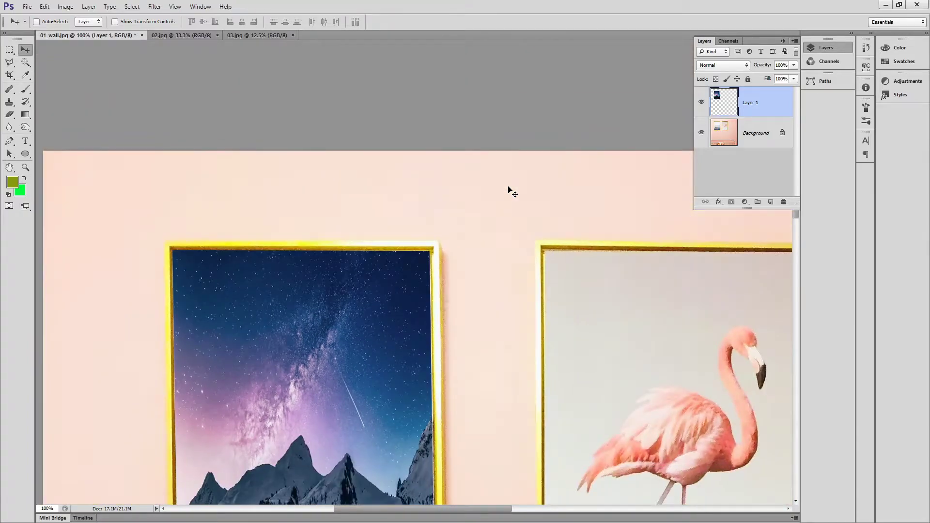
# Duplicate Layer 1, hide the original, and distort the copy's top-right corner well inside the frame.
pyautogui.hotkey('ctrl', 'j')
pyautogui.click(701, 132)
pyautogui.hotkey('ctrl', 't')
pyautogui.moveTo(405, 294); pyautogui.dragTo(490, 162)
pyautogui.moveTo(518, 124); pyautogui.dragTo(429, 175)
pyautogui.press('Return')
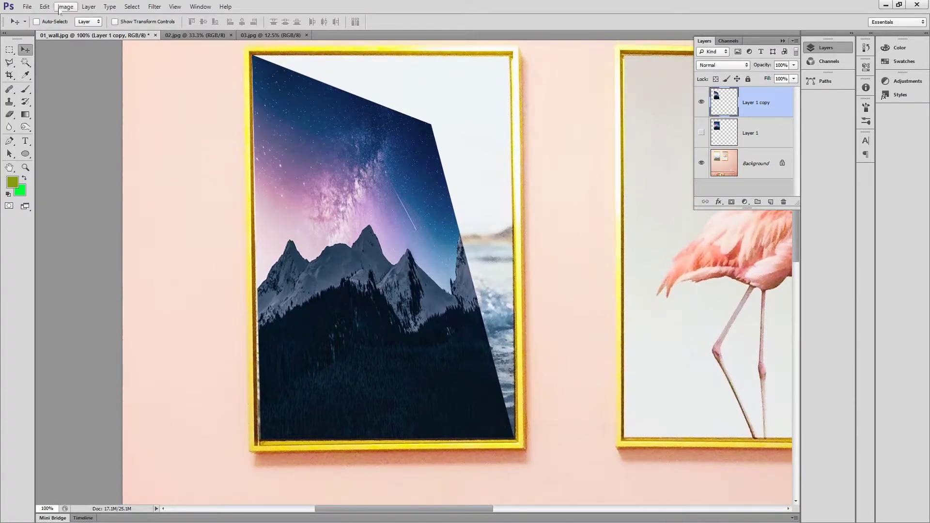
# Free Transform the distorted copy, moving it off the frame and pulling its top-right corner far outward to straighten the picture.
pyautogui.click(44, 7)
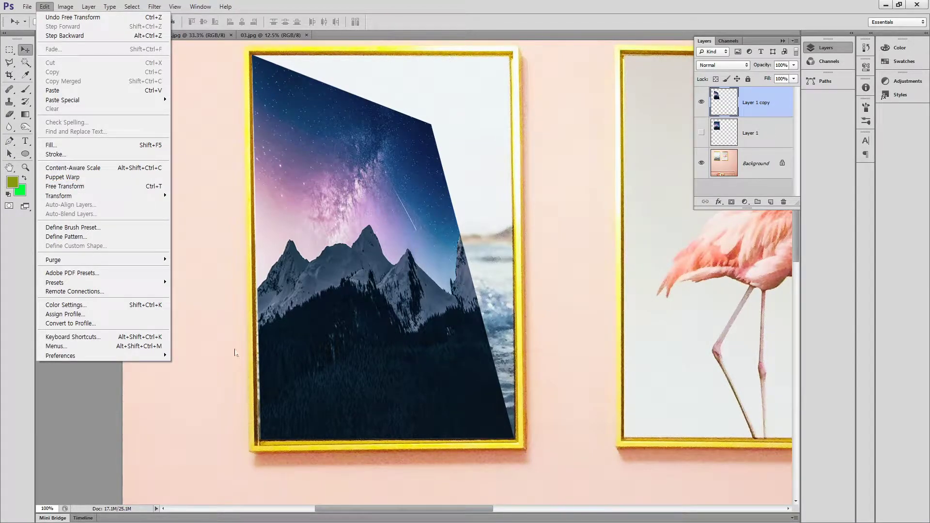
pyautogui.click(68, 186)
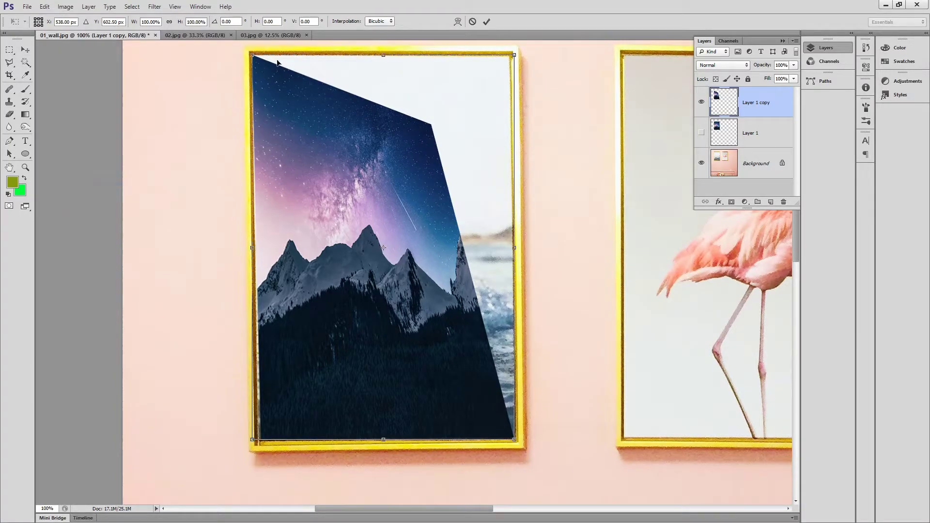
pyautogui.moveTo(369, 169); pyautogui.dragTo(269, 212)
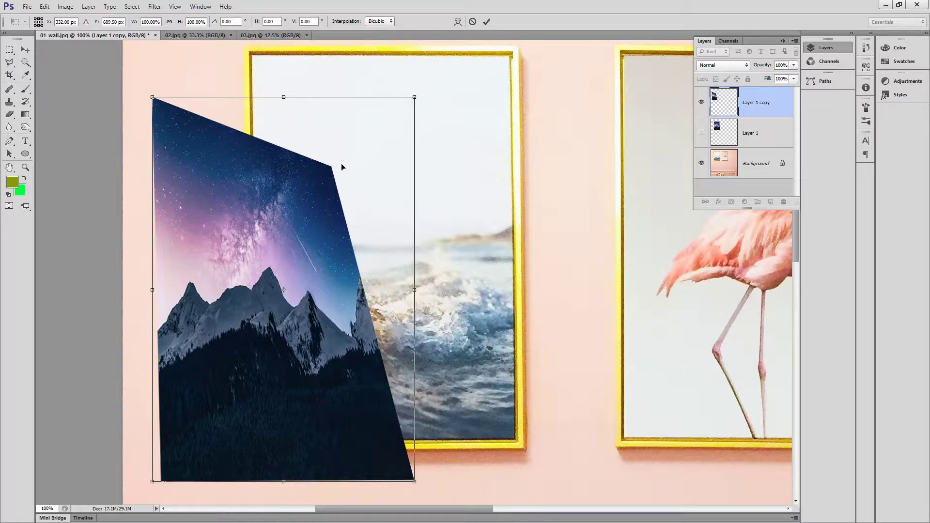
pyautogui.moveTo(415, 98); pyautogui.dragTo(595, 121)
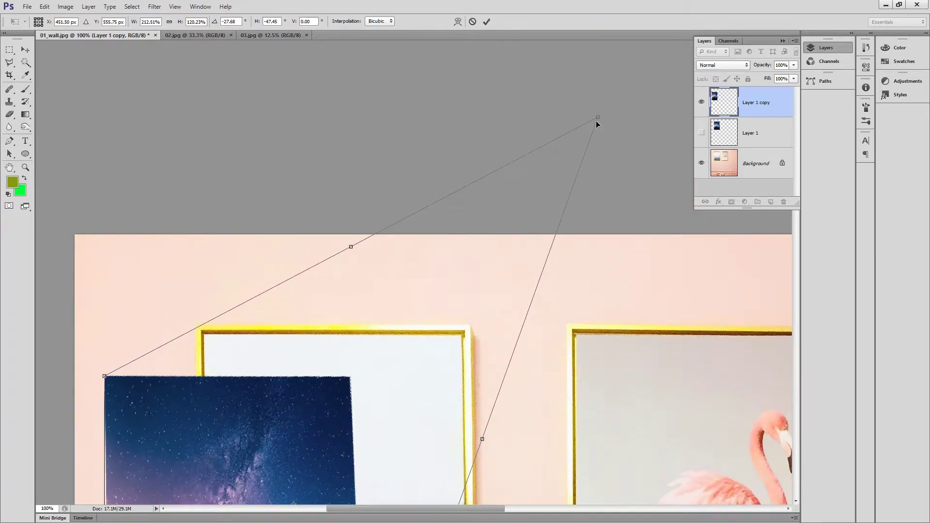
# Move the copy back over its frame, stretch its top-right corner outward to fill the frame, and apply the transform.
pyautogui.moveTo(298, 415); pyautogui.dragTo(396, 373)
pyautogui.moveTo(463, 350); pyautogui.dragTo(253, 407)
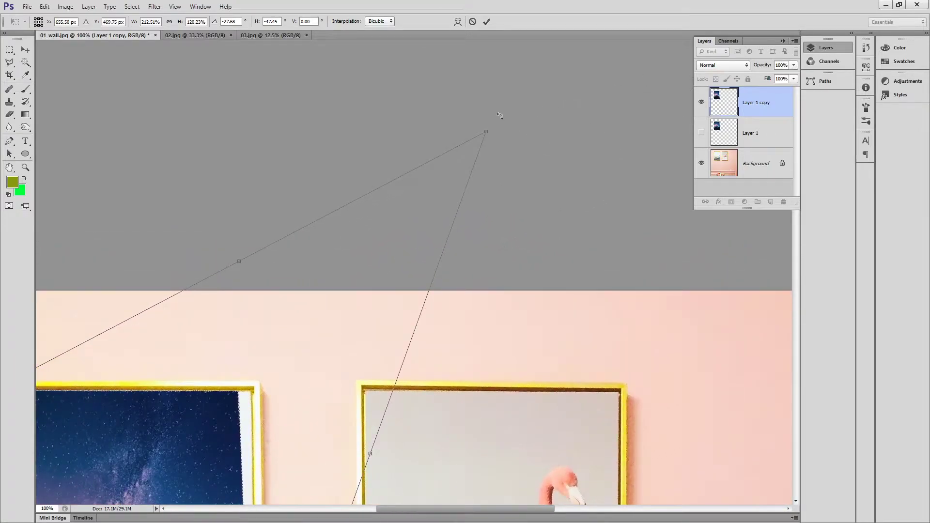
pyautogui.moveTo(486, 132); pyautogui.dragTo(530, 105)
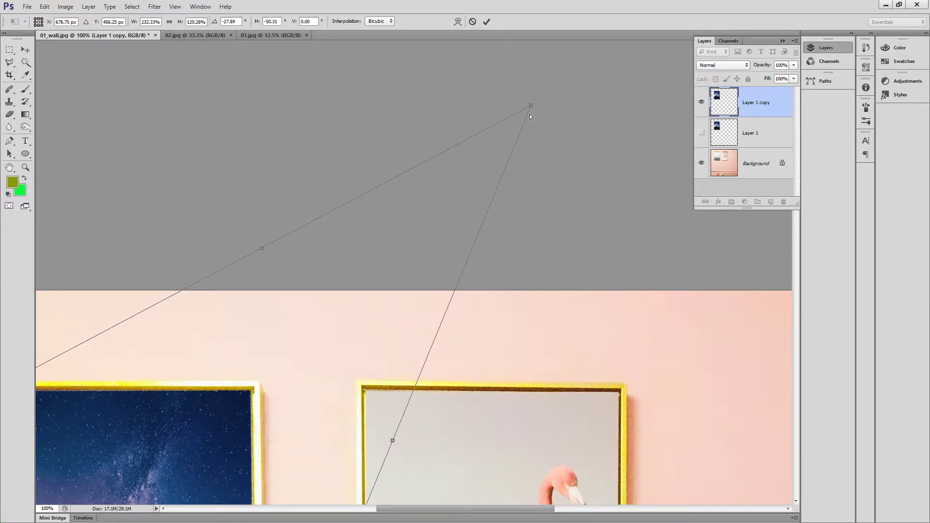
pyautogui.moveTo(260, 361); pyautogui.dragTo(583, 86)
pyautogui.moveTo(542, 227); pyautogui.dragTo(417, 230)
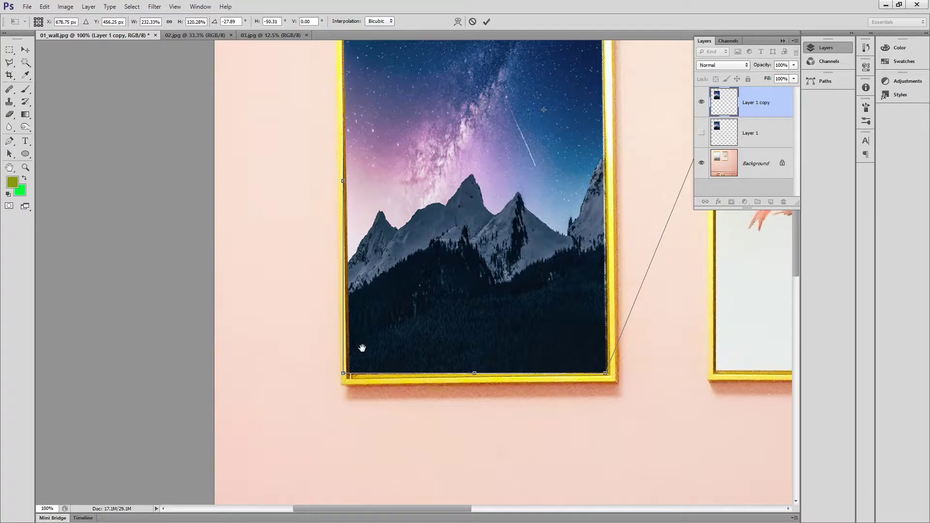
pyautogui.press('Return')
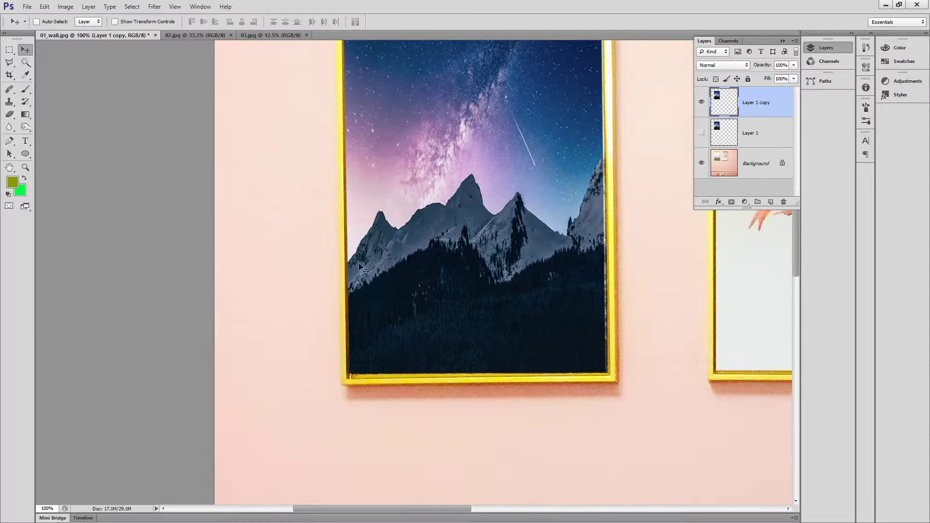
# Transform the copy again and nudge its top-right corner against the frame's inner edge.
pyautogui.hotkey('ctrl', 't')
pyautogui.moveTo(477, 181); pyautogui.dragTo(373, 278)
pyautogui.keyDown('ctrl'); pyautogui.click(469, 73); pyautogui.keyUp('ctrl')
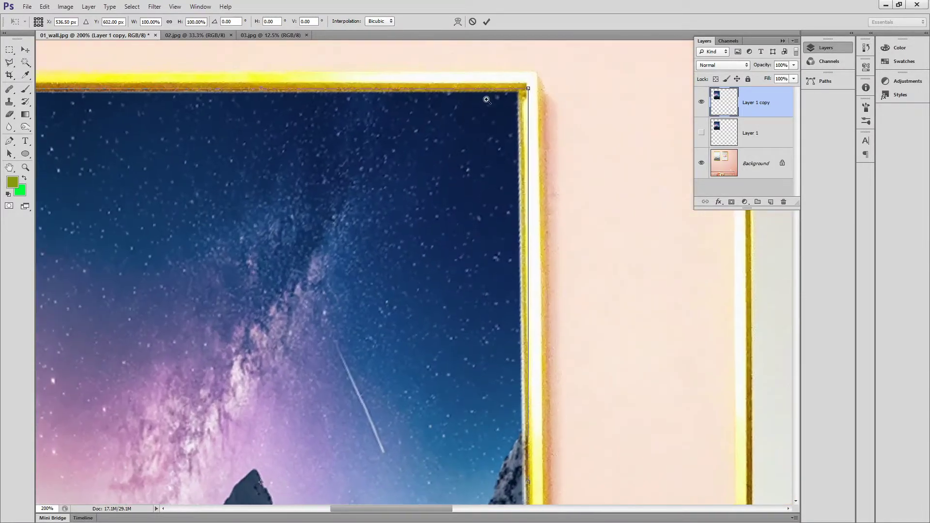
pyautogui.keyDown('ctrl'); pyautogui.click(488, 100); pyautogui.keyUp('ctrl')
pyautogui.moveTo(548, 83)
pyautogui.mouseDown()
pyautogui.moveTo(554, 107)
pyautogui.moveTo(549, 87)
pyautogui.mouseUp()
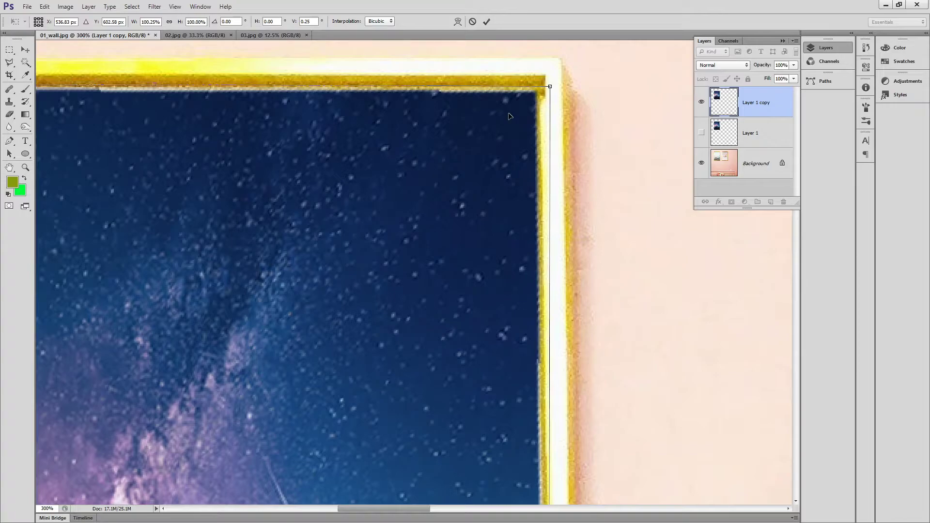
pyautogui.press('Return')
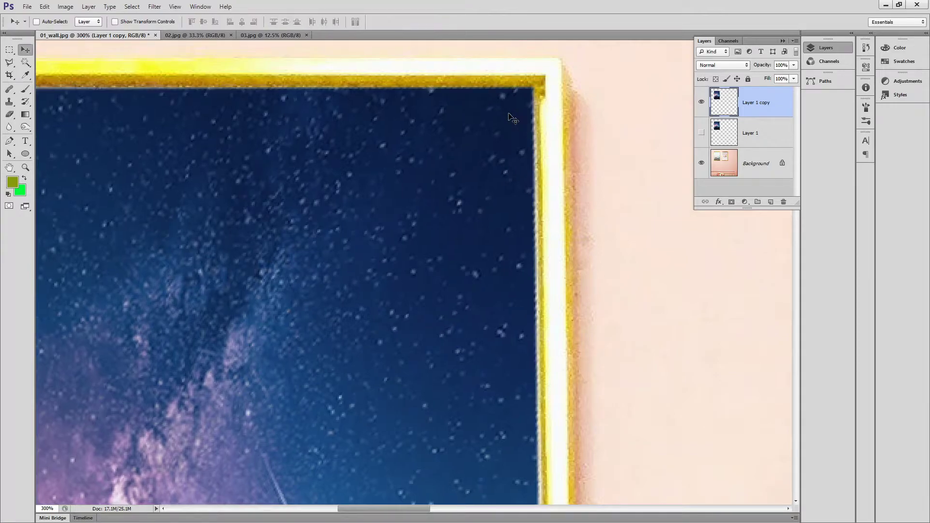
# Delete the Layer 1 copy and show the original Layer 1 again.
pyautogui.press('Delete')
pyautogui.click(700, 101)
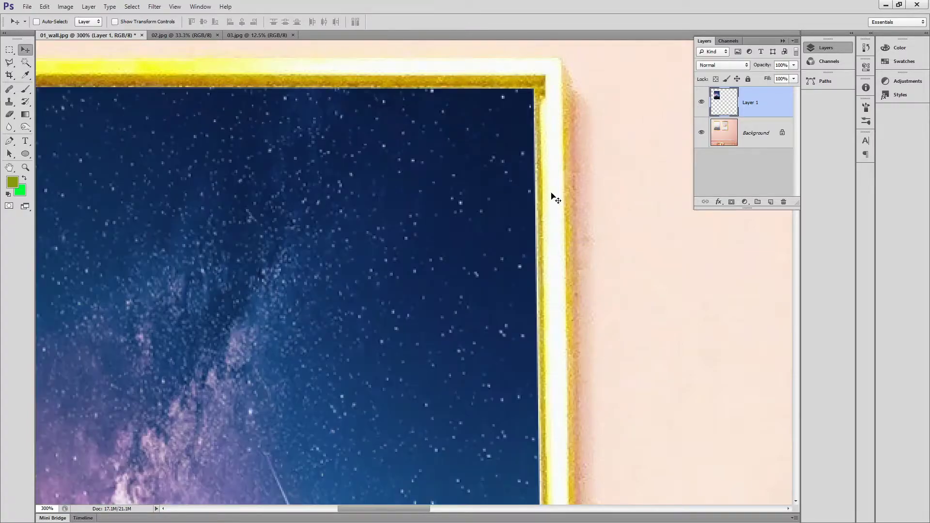
pyautogui.scroll(-4, 533, 153)
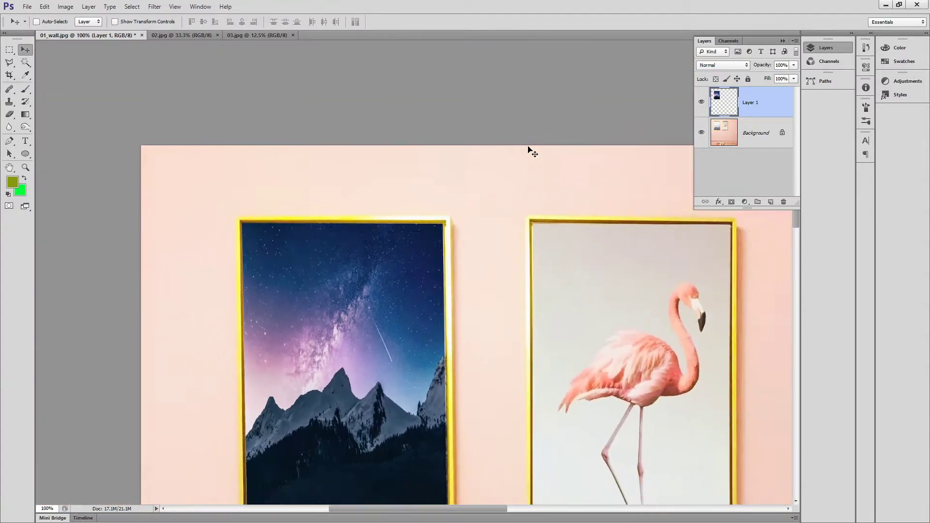
# Copy the entire 03.jpg image and paste it into 01_wall.jpg.
pyautogui.moveTo(572, 312); pyautogui.dragTo(332, 118)
pyautogui.click(243, 36)
pyautogui.hotkey('ctrl', 'a')
pyautogui.hotkey('ctrl', 'c')
pyautogui.click(115, 36)
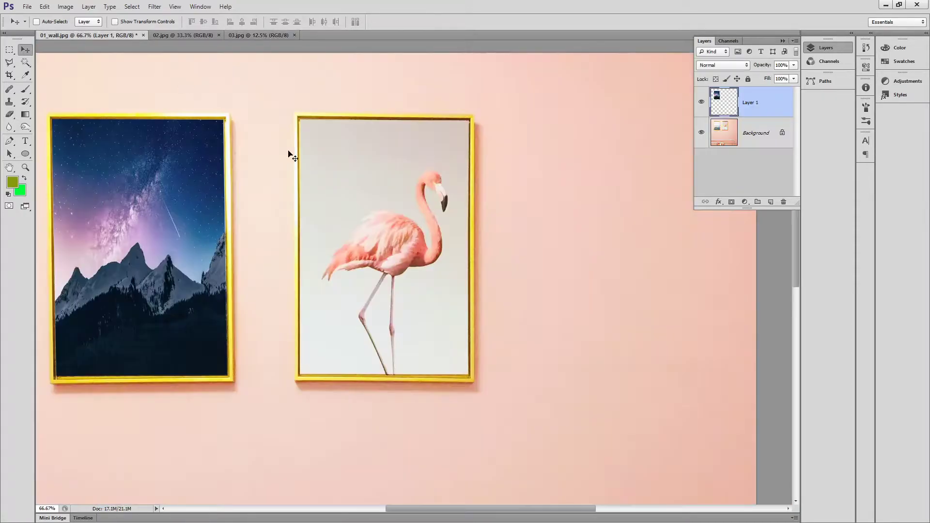
pyautogui.hotkey('ctrl', 'v')
# Scale the pasted blue mountain picture down to about 24% and move it up over the flamingo frame.
pyautogui.hotkey('ctrl', '-')
pyautogui.hotkey('ctrl', '-')
pyautogui.hotkey('ctrl', '-')
pyautogui.hotkey('ctrl', 't')
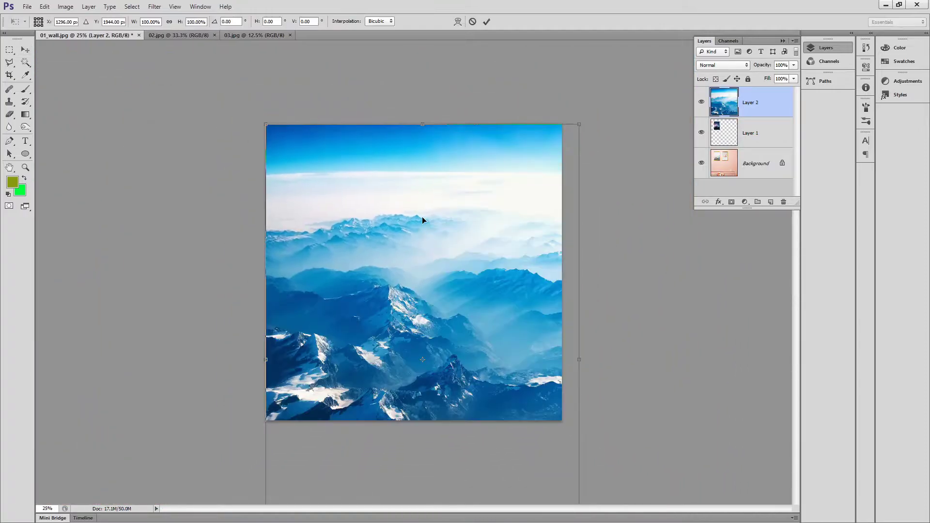
pyautogui.moveTo(265, 124); pyautogui.dragTo(385, 297)
pyautogui.moveTo(410, 334); pyautogui.dragTo(414, 181)
# Resize the blue mountain picture to about 20.68% wide and 20.45% high, align it inside the flamingo frame, and apply the transform.
pyautogui.hotkey('ctrl', '+')
pyautogui.hotkey('ctrl', '+')
pyautogui.hotkey('ctrl', '+')
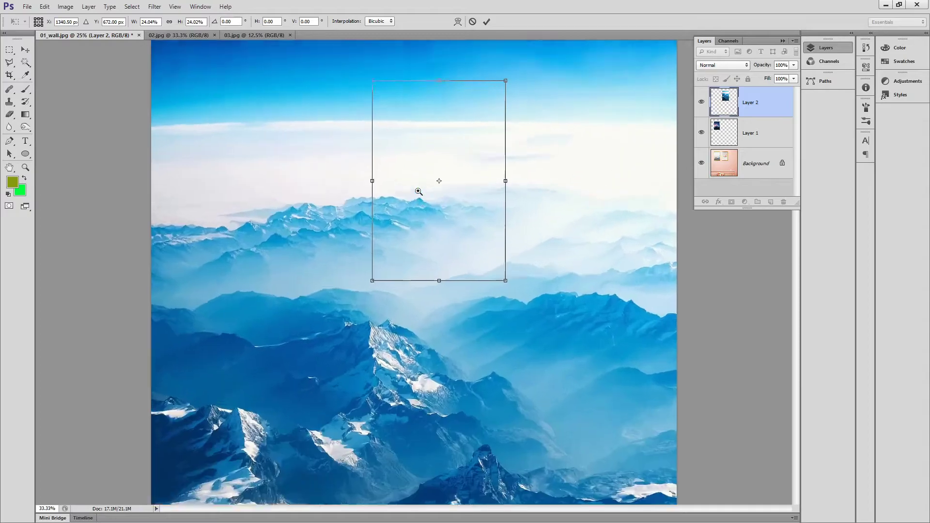
pyautogui.moveTo(446, 323); pyautogui.dragTo(441, 283)
pyautogui.moveTo(499, 156); pyautogui.dragTo(469, 230)
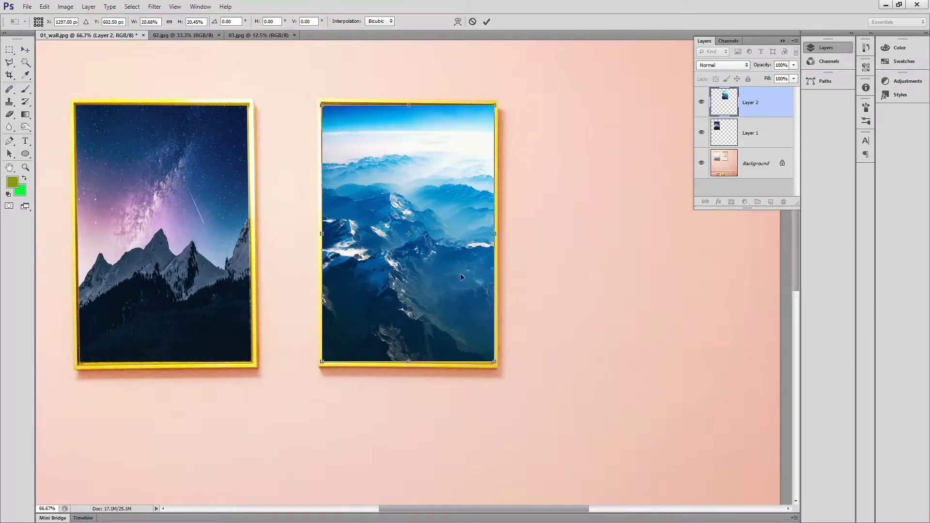
pyautogui.press('Return')
# Distort the blue mountain picture's top-left and top-right corners to the frame's inner corners with Free Transform.
pyautogui.click(405, 147)
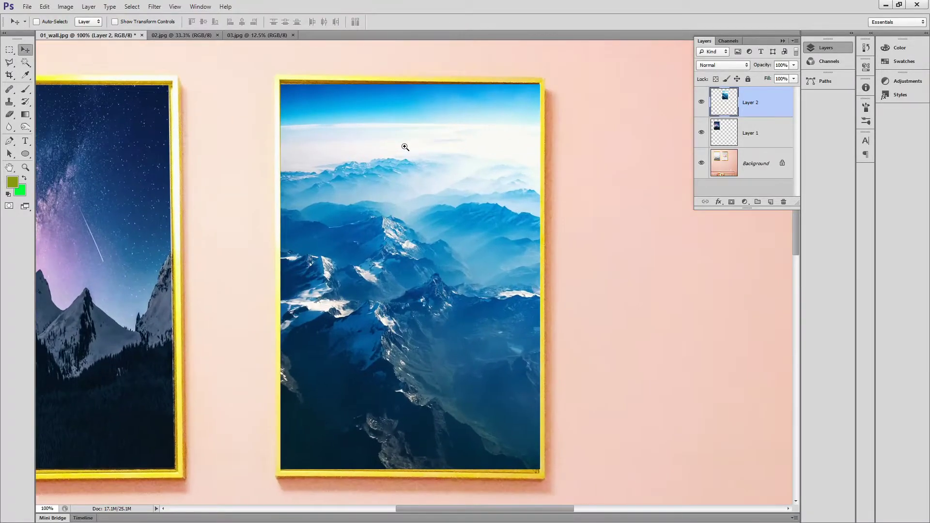
pyautogui.click(404, 146)
pyautogui.moveTo(404, 147); pyautogui.dragTo(446, 285)
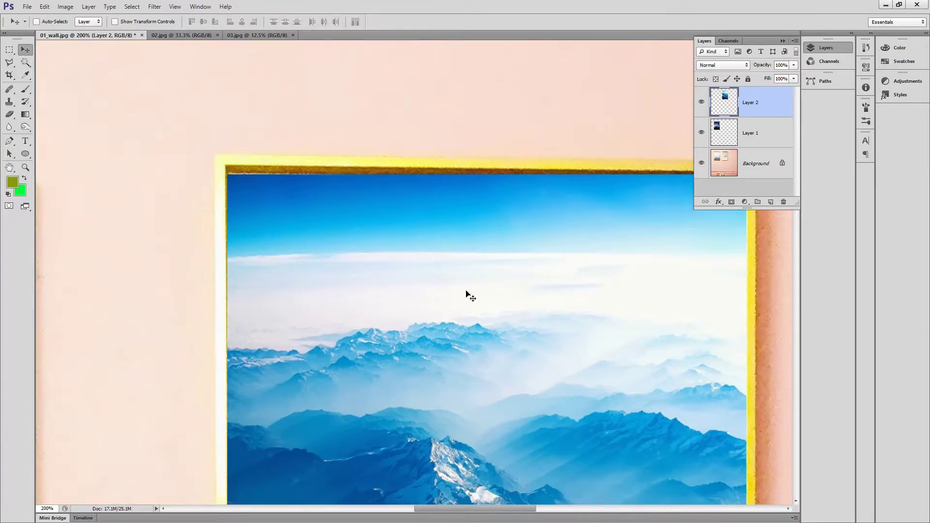
pyautogui.hotkey('ctrl', 't')
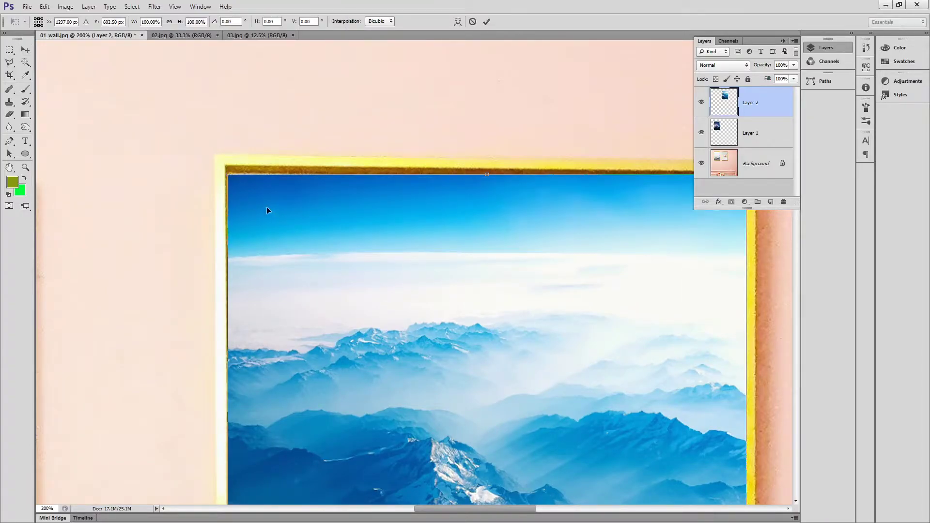
pyautogui.moveTo(231, 176)
pyautogui.mouseDown()
pyautogui.moveTo(284, 197)
pyautogui.moveTo(249, 166)
pyautogui.moveTo(236, 176)
pyautogui.mouseUp()
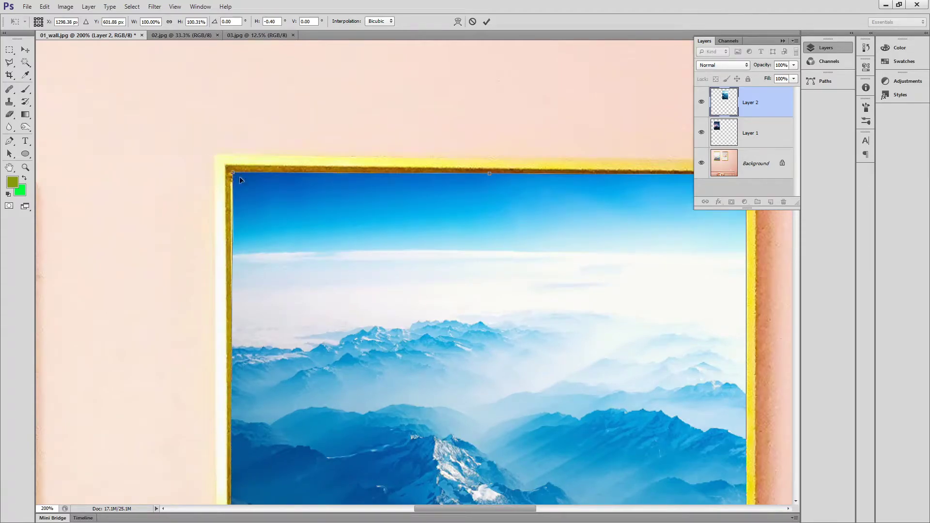
pyautogui.moveTo(504, 194); pyautogui.dragTo(332, 188)
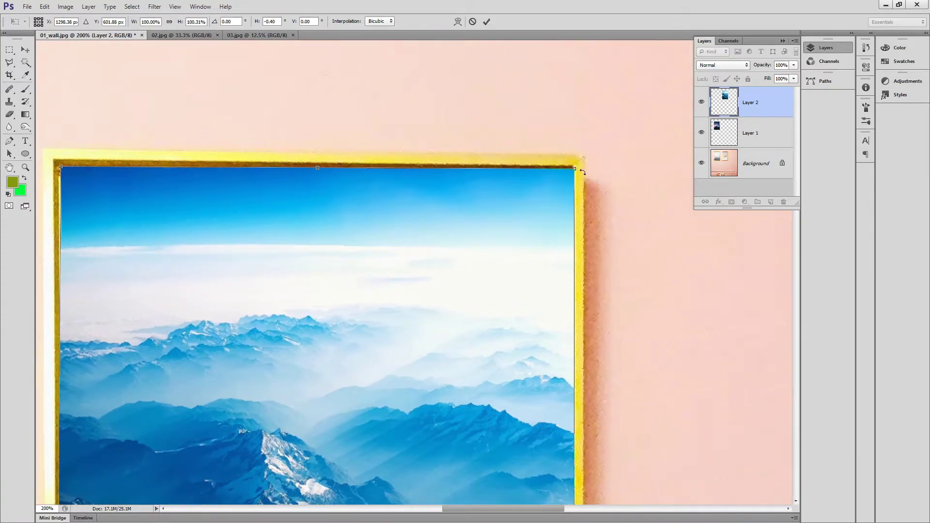
pyautogui.moveTo(582, 171)
pyautogui.mouseDown()
pyautogui.moveTo(533, 189)
pyautogui.moveTo(566, 175)
pyautogui.mouseUp()
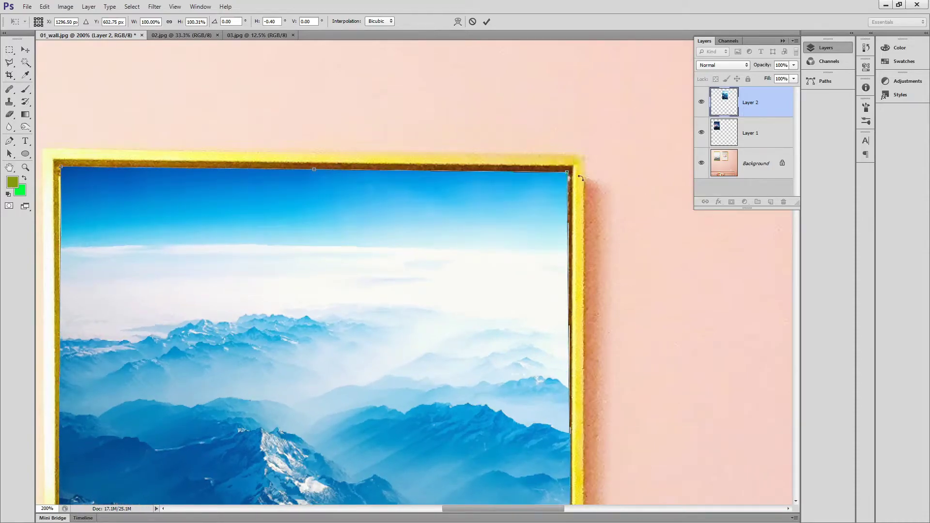
# Distort the blue mountain picture's bottom-left and bottom-right corners to the frame's inner corners.
pyautogui.moveTo(324, 350); pyautogui.dragTo(353, 201)
pyautogui.moveTo(284, 295)
pyautogui.mouseDown()
pyautogui.moveTo(338, 240)
pyautogui.moveTo(287, 274)
pyautogui.moveTo(288, 289)
pyautogui.mouseUp()
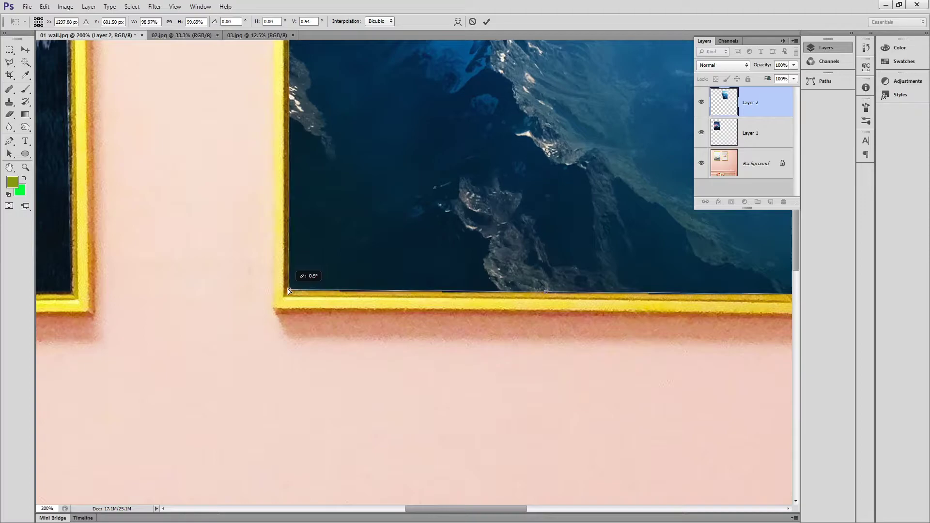
pyautogui.moveTo(541, 327); pyautogui.dragTo(274, 315)
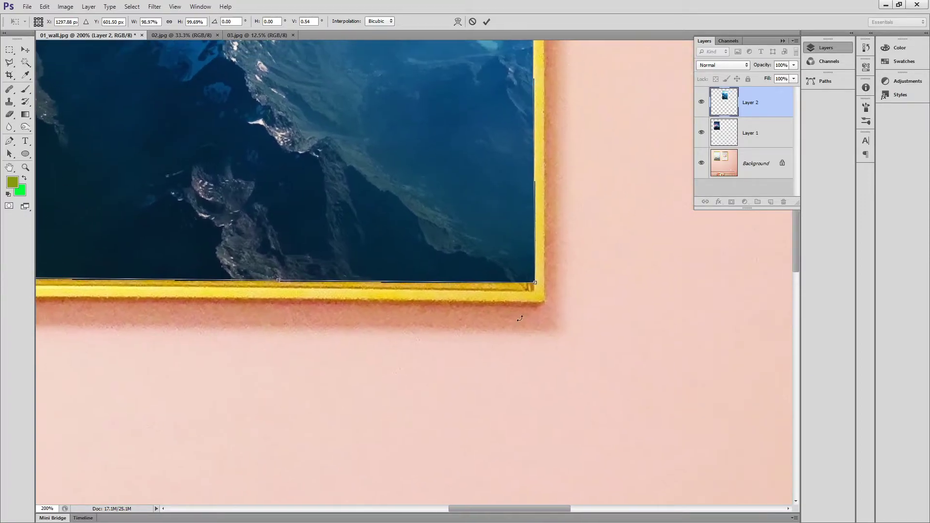
pyautogui.moveTo(534, 282)
pyautogui.mouseDown()
pyautogui.moveTo(478, 243)
pyautogui.moveTo(517, 251)
pyautogui.moveTo(532, 285)
pyautogui.mouseUp()
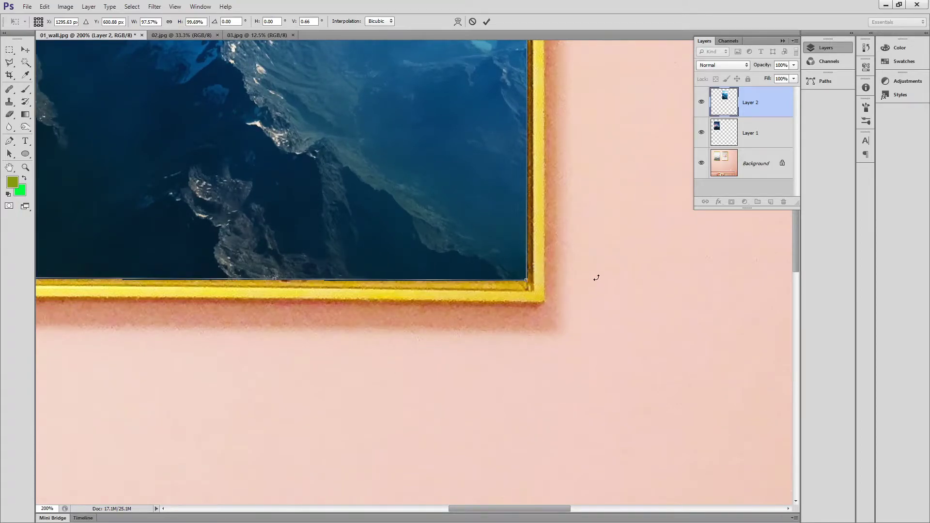
pyautogui.moveTo(543, 284); pyautogui.dragTo(548, 350)
# Check the blue mountain picture's fit along the frame's side edges and across the whole frame.
pyautogui.moveTo(522, 72); pyautogui.dragTo(506, 175)
pyautogui.moveTo(359, 195); pyautogui.dragTo(561, 156)
pyautogui.moveTo(591, 285); pyautogui.dragTo(343, 223)
pyautogui.moveTo(416, 158); pyautogui.dragTo(512, 286)
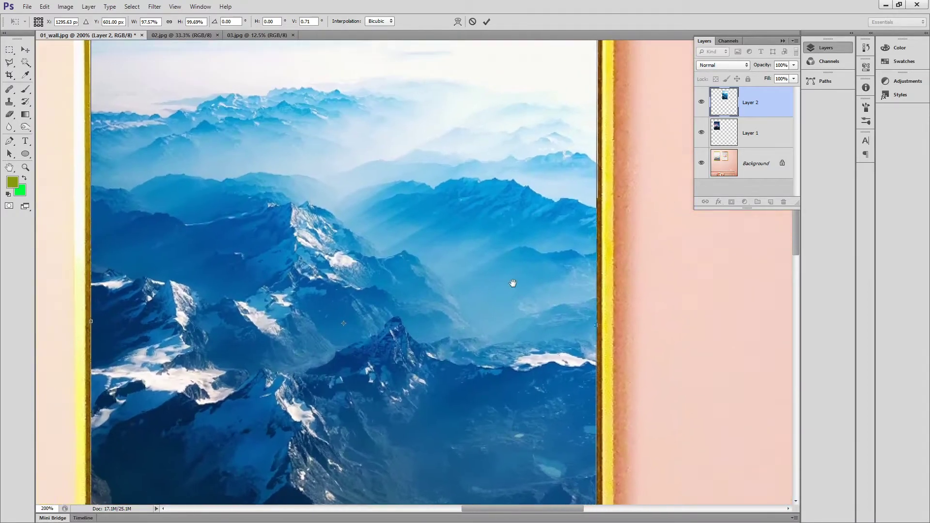
pyautogui.hotkey('ctrl', '-')
pyautogui.hotkey('ctrl', '-')
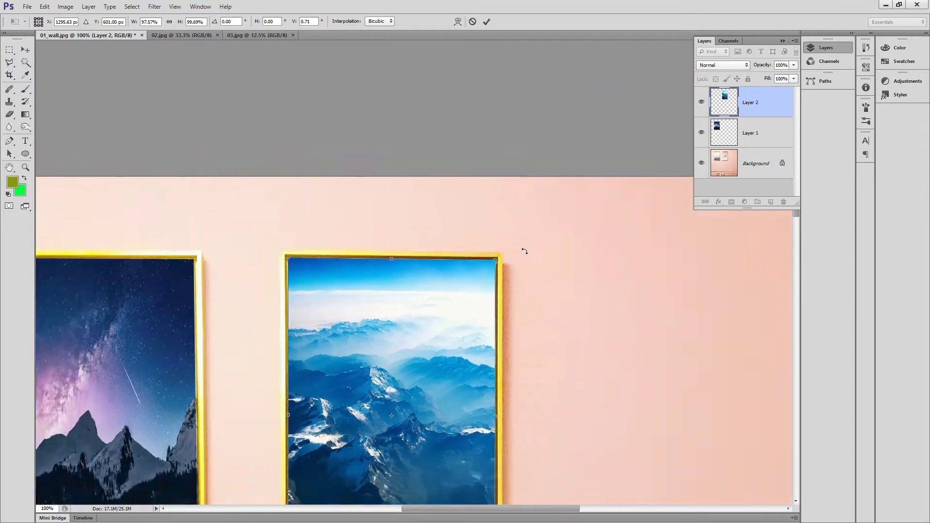
pyautogui.moveTo(526, 250); pyautogui.dragTo(560, 158)
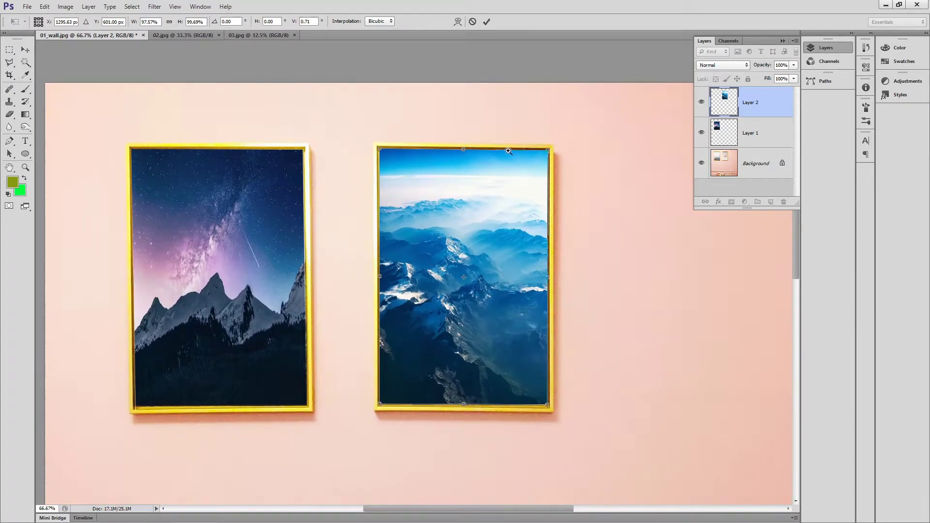
# Fine-tune the blue mountain picture's top-left corner against the frame's inner corner.
pyautogui.keyDown('ctrl'); pyautogui.click(509, 152); pyautogui.keyUp('ctrl')
pyautogui.keyDown('ctrl'); pyautogui.click(551, 148); pyautogui.keyUp('ctrl')
pyautogui.keyDown('ctrl'); pyautogui.click(594, 148); pyautogui.keyUp('ctrl')
pyautogui.keyDown('ctrl'); pyautogui.click(597, 149); pyautogui.keyUp('ctrl')
pyautogui.keyDown('ctrl'); pyautogui.click(597, 149); pyautogui.keyUp('ctrl')
pyautogui.keyDown('ctrl'); pyautogui.click(597, 149); pyautogui.keyUp('ctrl')
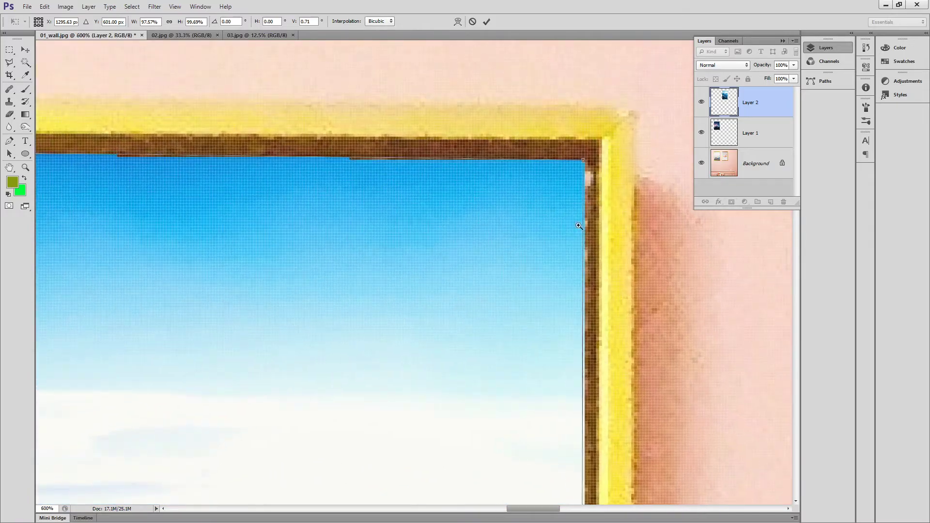
pyautogui.moveTo(335, 205); pyautogui.dragTo(602, 191)
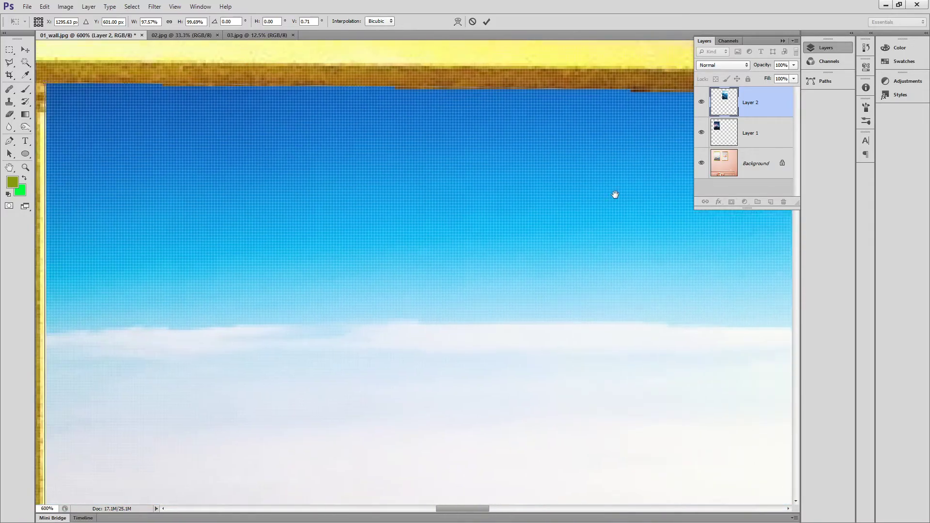
pyautogui.moveTo(133, 117); pyautogui.dragTo(128, 119)
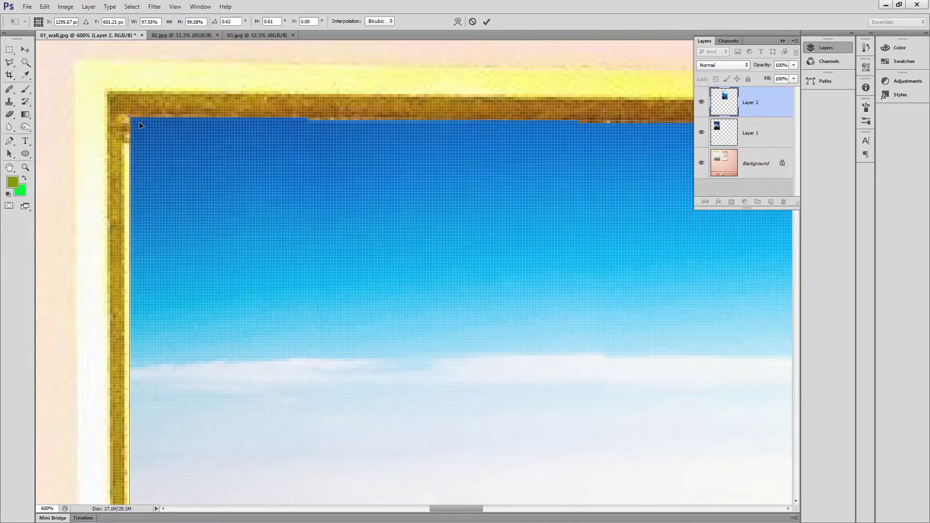
# Check the blue mountain picture's left edge down to its bottom-left corner, and apply the transform.
pyautogui.moveTo(222, 339); pyautogui.dragTo(245, 101)
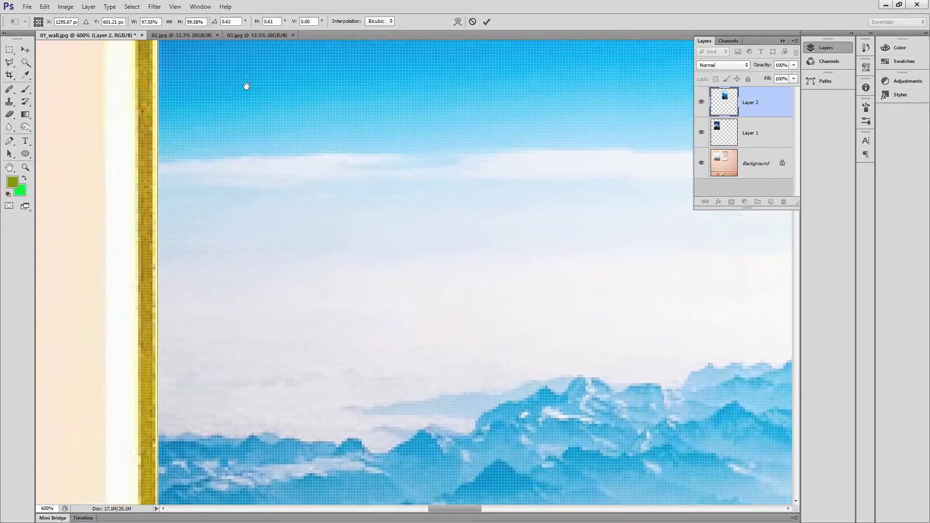
pyautogui.moveTo(260, 399)
pyautogui.mouseDown()
pyautogui.moveTo(230, 109)
pyautogui.moveTo(290, 104)
pyautogui.mouseUp()
pyautogui.moveTo(272, 370); pyautogui.dragTo(311, 100)
pyautogui.moveTo(258, 402); pyautogui.dragTo(229, 122)
pyautogui.moveTo(272, 336); pyautogui.dragTo(266, 218)
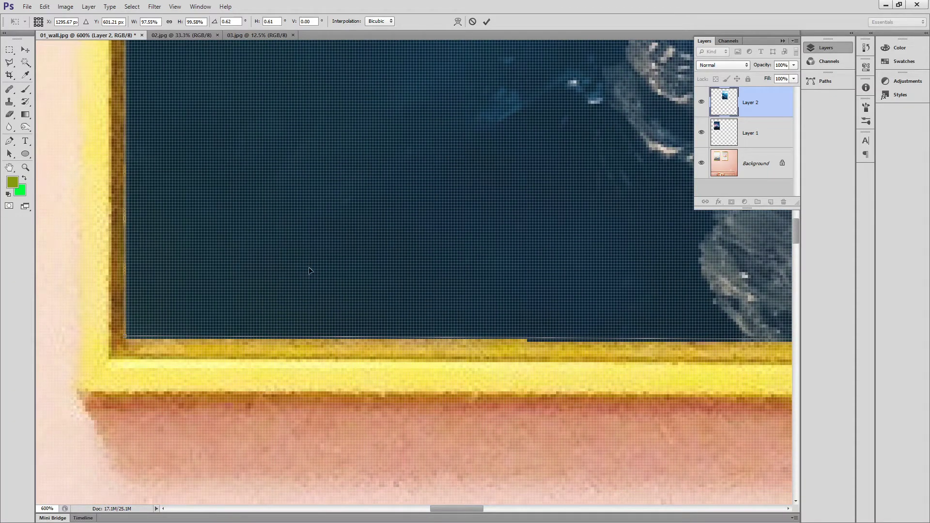
pyautogui.press('Return')
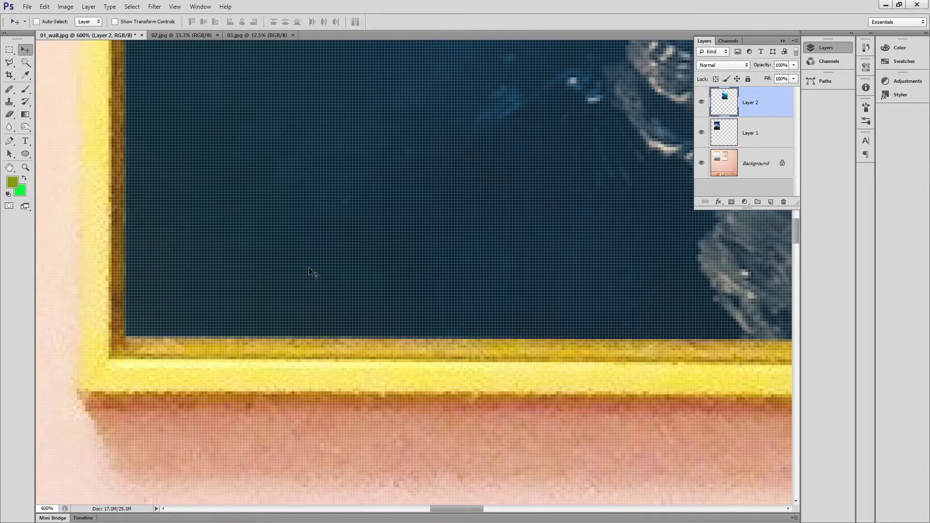
pyautogui.hotkey('ctrl', '0')
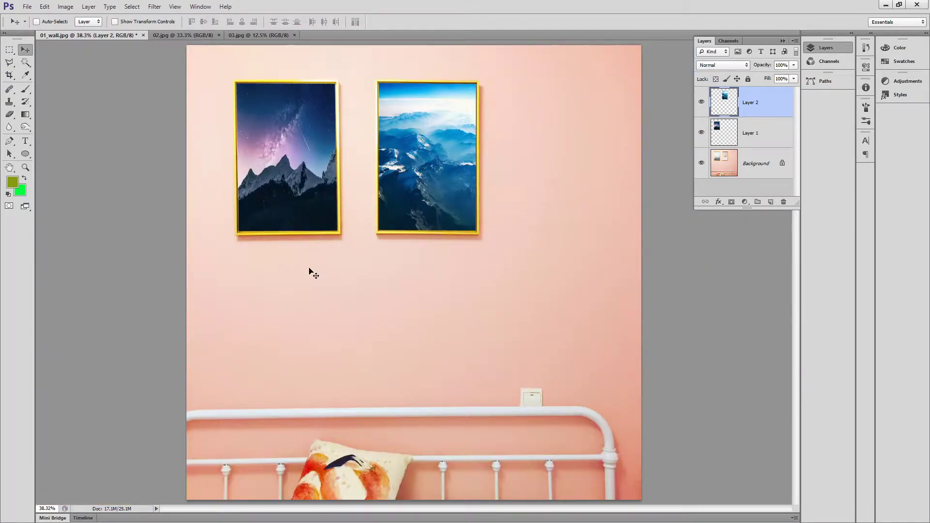
pyautogui.scroll(1, 379, 191)
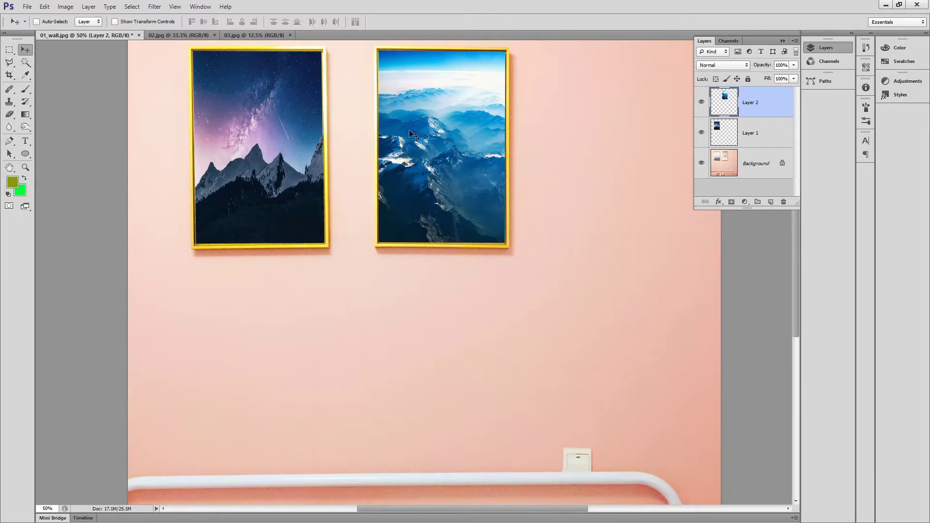
# Select Layer 1, hide Layer 2, and toggle the night-sky picture's visibility to compare it with the original frame.
pyautogui.click(730, 141)
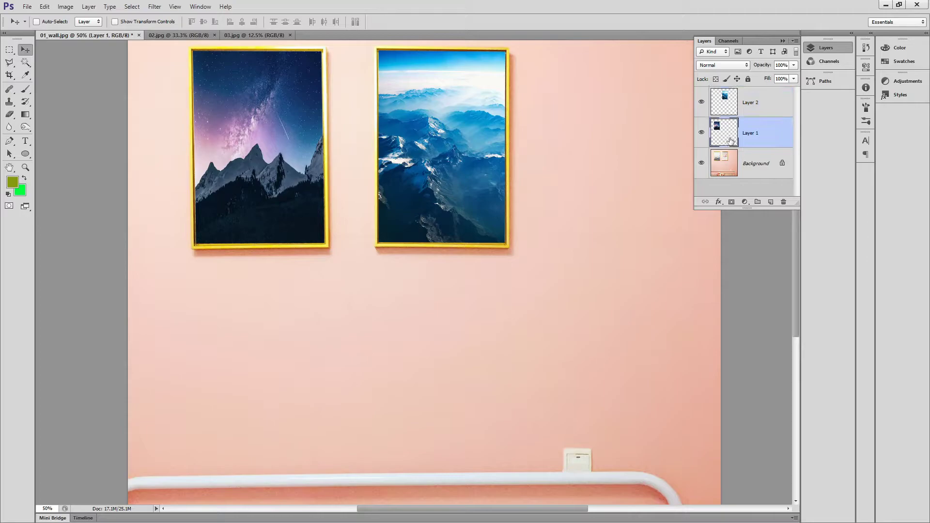
pyautogui.click(701, 102)
pyautogui.click(701, 133)
pyautogui.click(702, 132)
pyautogui.click(701, 132)
pyautogui.click(701, 137)
pyautogui.click(701, 137)
pyautogui.click(701, 137)
pyautogui.click(702, 137)
pyautogui.click(702, 137)
pyautogui.click(702, 137)
pyautogui.click(702, 137)
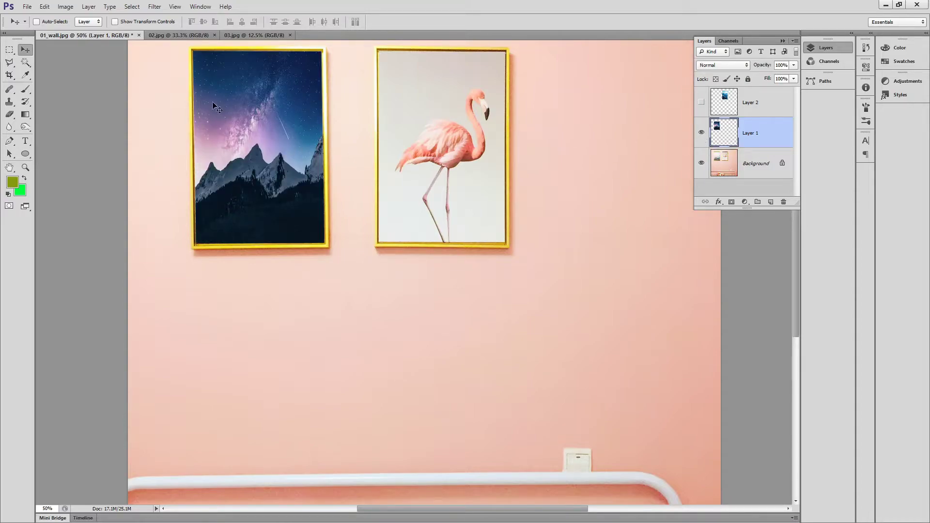
pyautogui.click(68, 8)
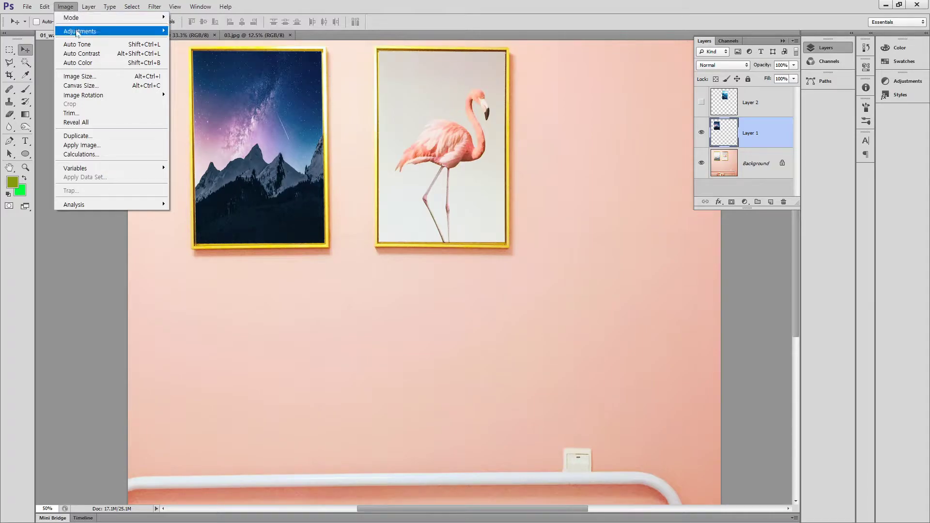
pyautogui.moveTo(78, 32)
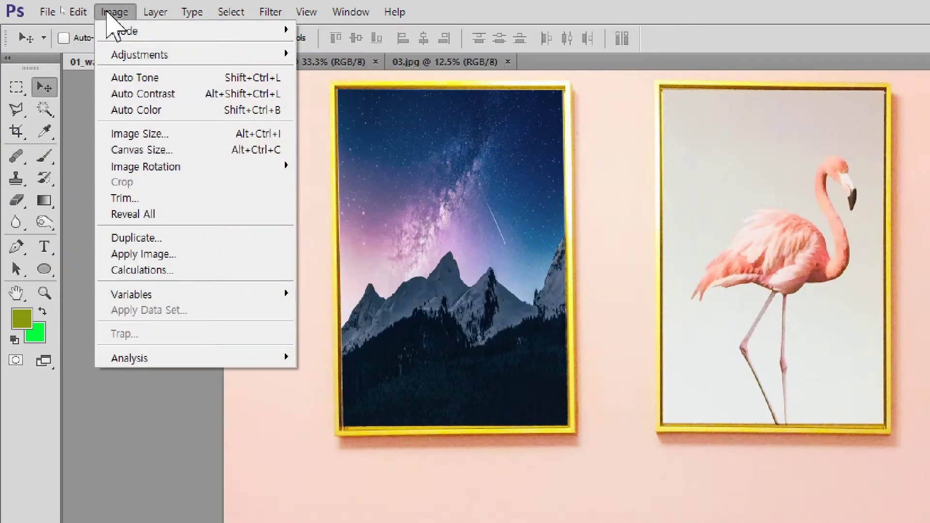
pyautogui.moveTo(114, 57)
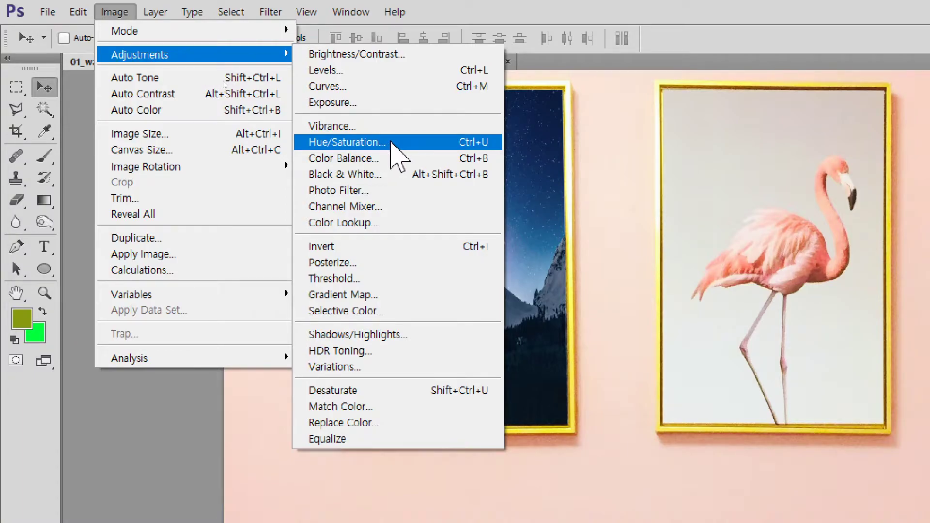
pyautogui.click(495, 2)
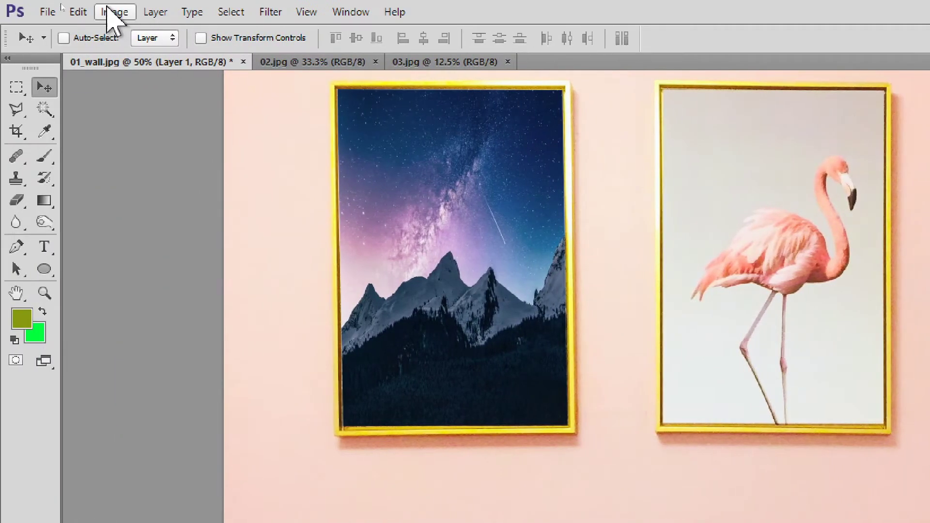
# Turn the night-sky picture on Layer 1 solid black using Hue/Saturation with Lightness at -100.
pyautogui.click(51, 12)
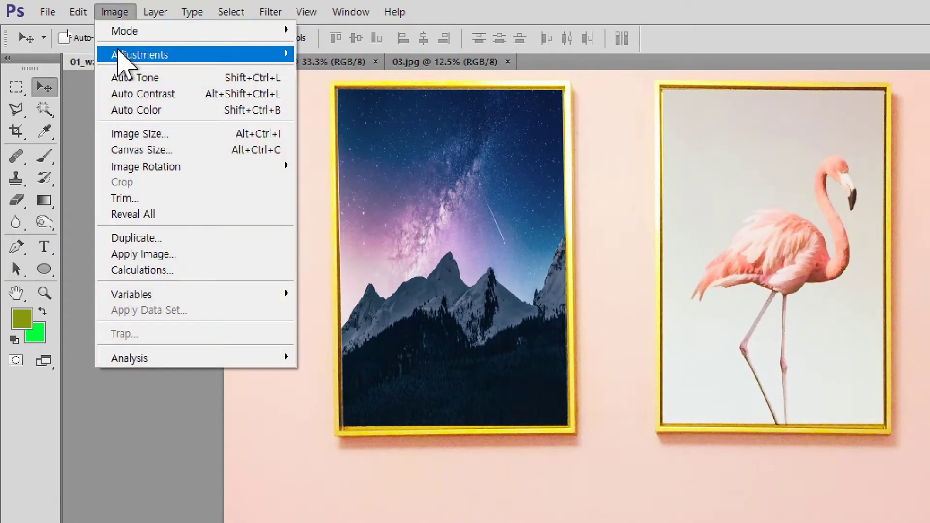
pyautogui.moveTo(119, 54)
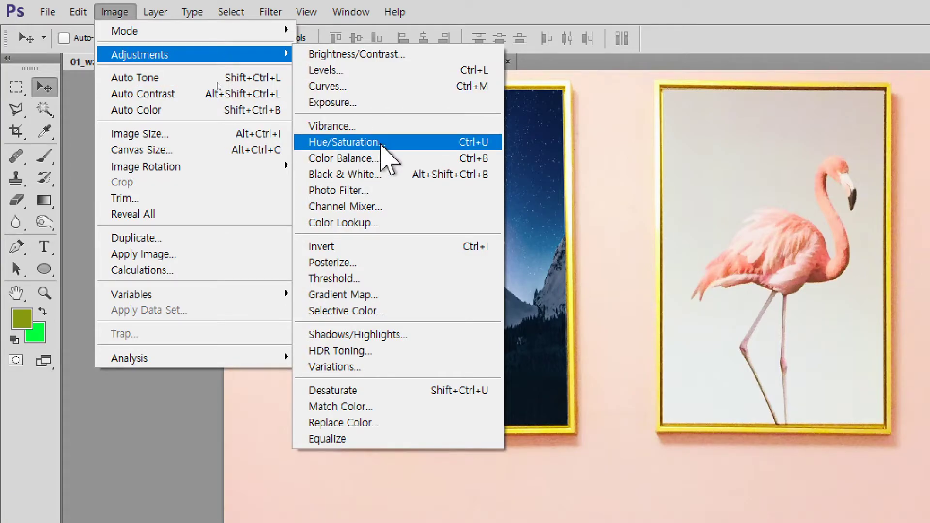
pyautogui.click(478, 151)
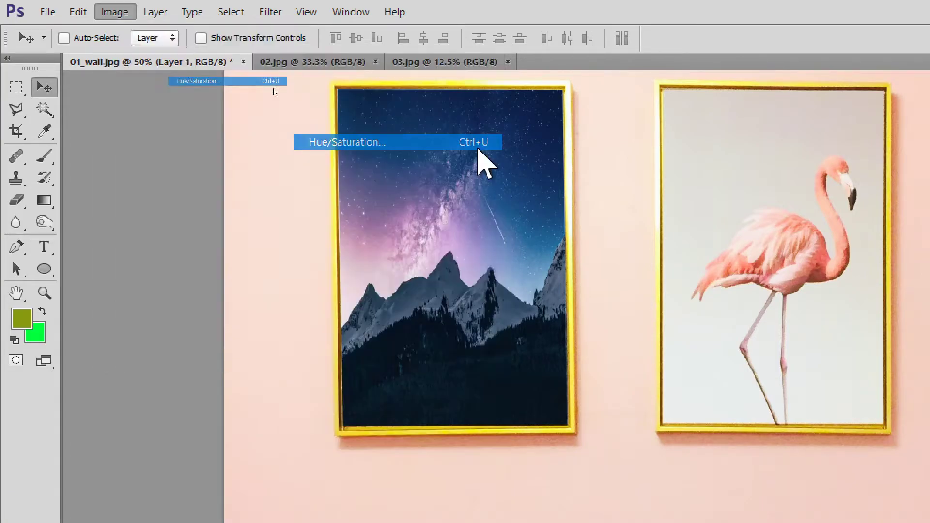
pyautogui.moveTo(391, 176); pyautogui.dragTo(821, 121)
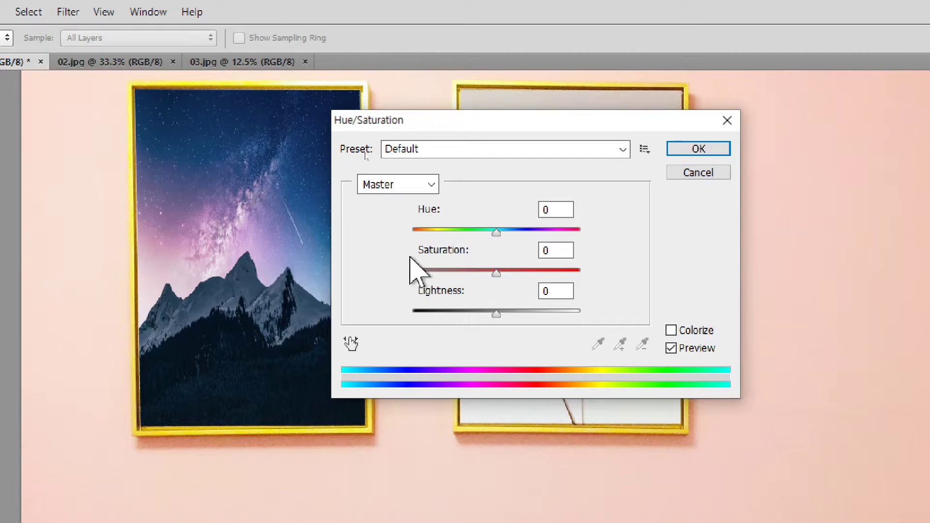
pyautogui.moveTo(498, 314); pyautogui.dragTo(357, 332)
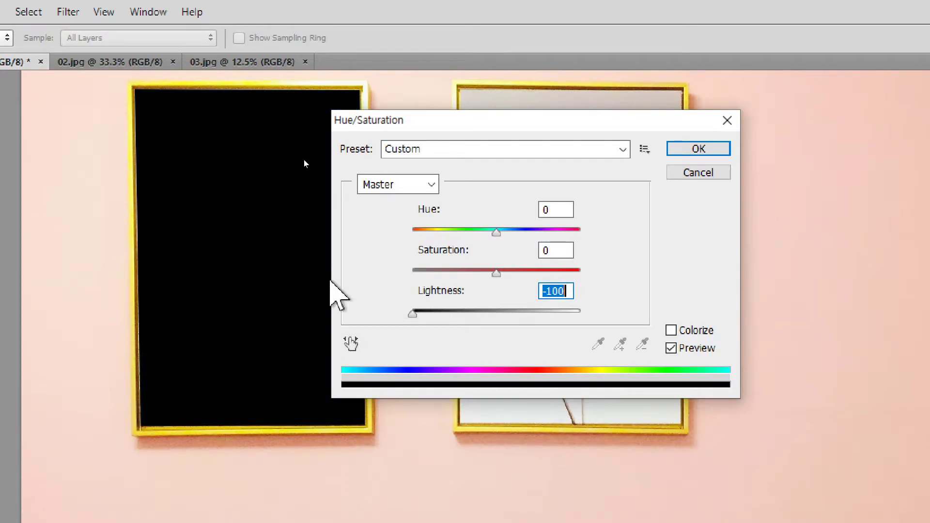
pyautogui.moveTo(476, 130); pyautogui.dragTo(475, 81)
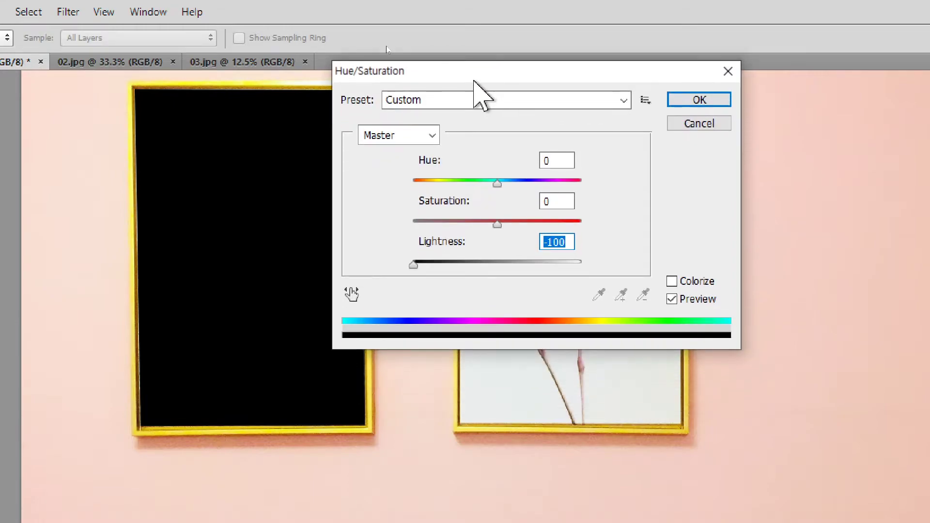
pyautogui.moveTo(414, 265); pyautogui.dragTo(390, 270)
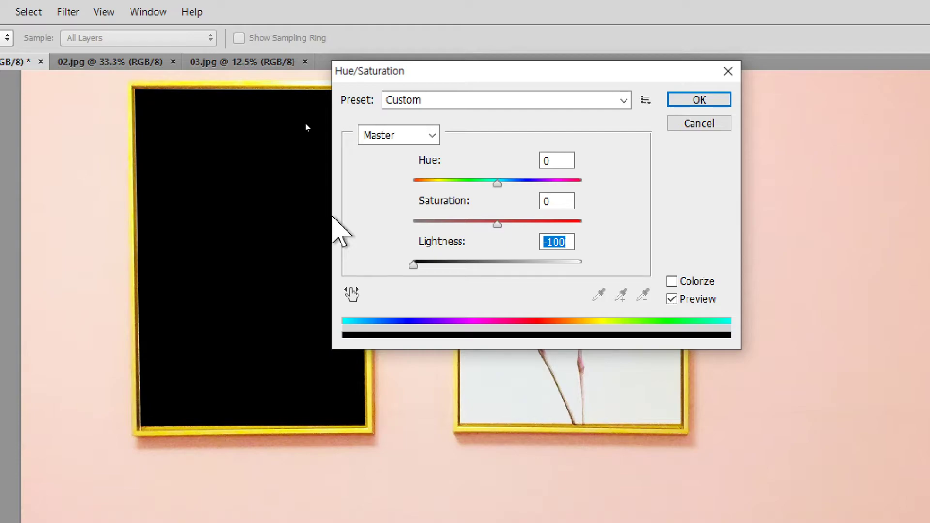
pyautogui.click(699, 100)
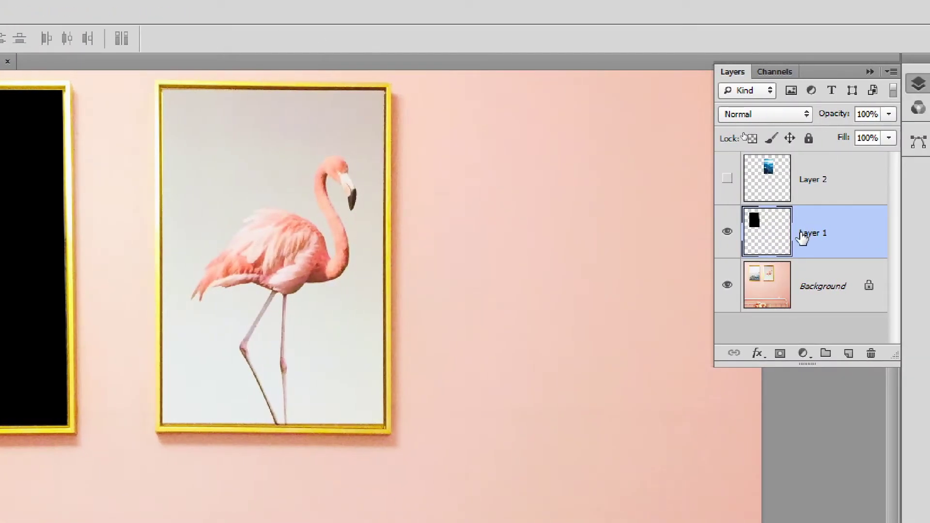
# Select and show Layer 2, toggling its visibility to compare the blue mountain picture with the original flamingo.
pyautogui.click(757, 187)
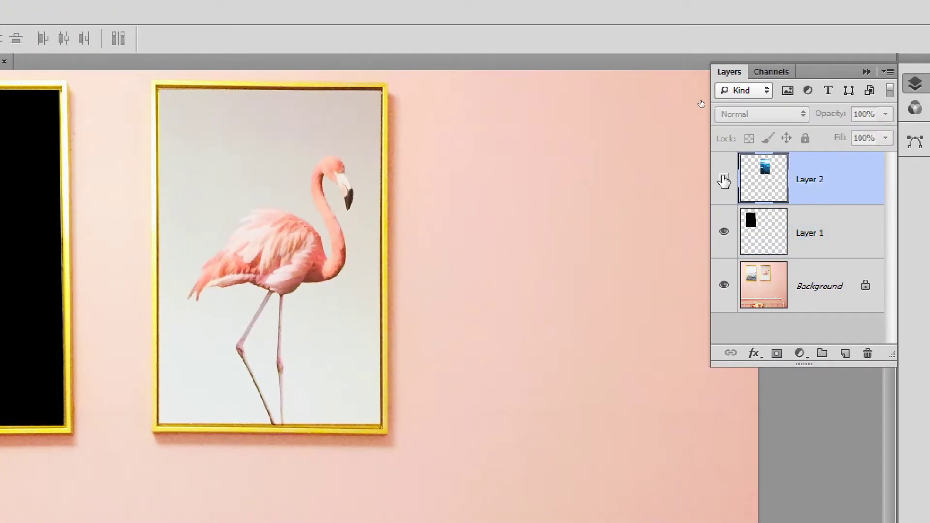
pyautogui.click(727, 178)
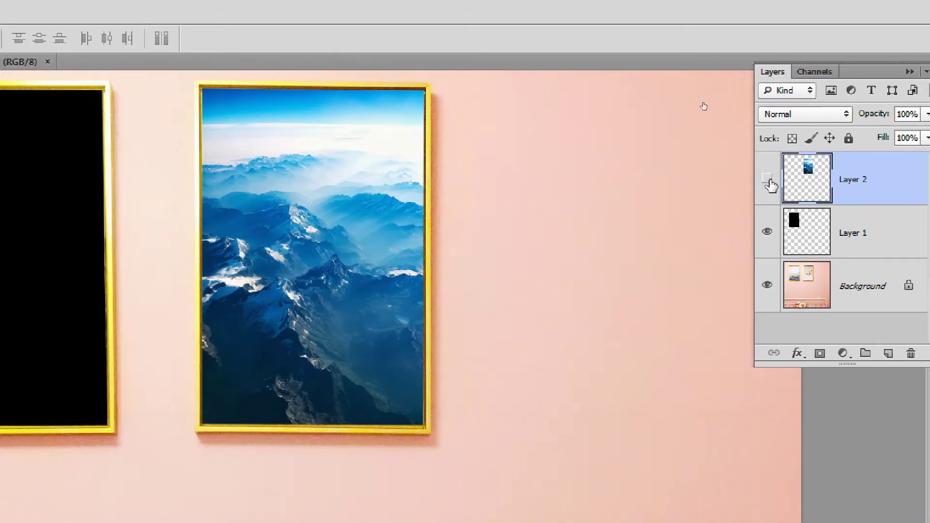
pyautogui.click(725, 180)
pyautogui.click(768, 181)
pyautogui.click(769, 181)
pyautogui.click(769, 181)
pyautogui.click(768, 180)
pyautogui.click(767, 179)
pyautogui.click(767, 179)
pyautogui.click(767, 179)
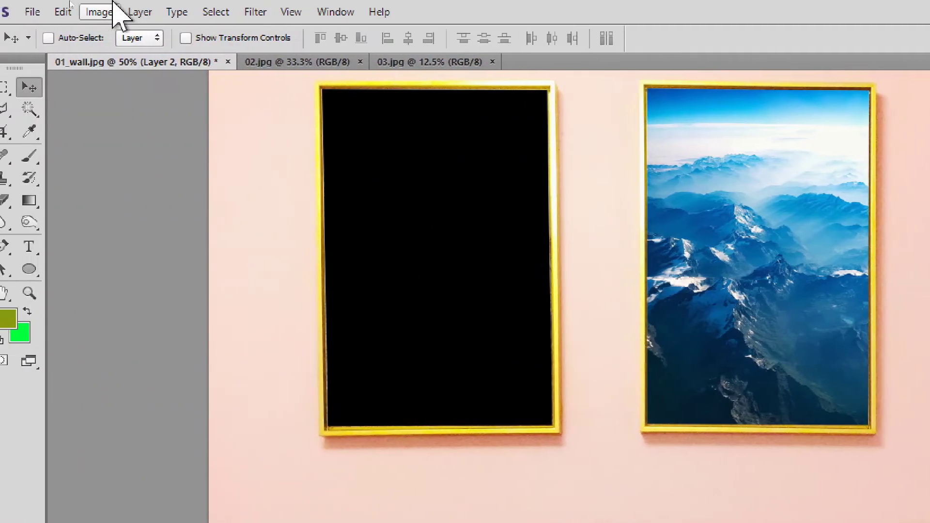
# Turn the blue mountain picture on Layer 2 solid white using Hue/Saturation with Lightness at +100.
pyautogui.click(114, 11)
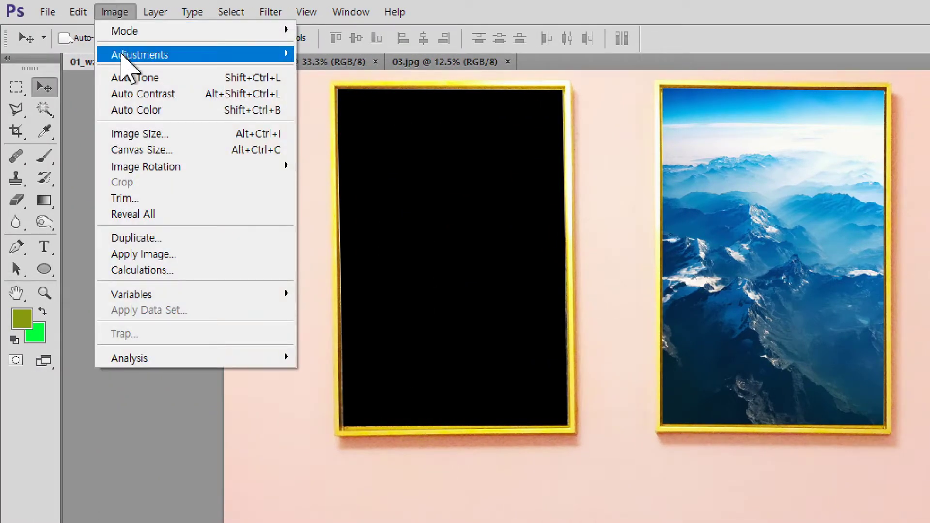
pyautogui.moveTo(125, 61)
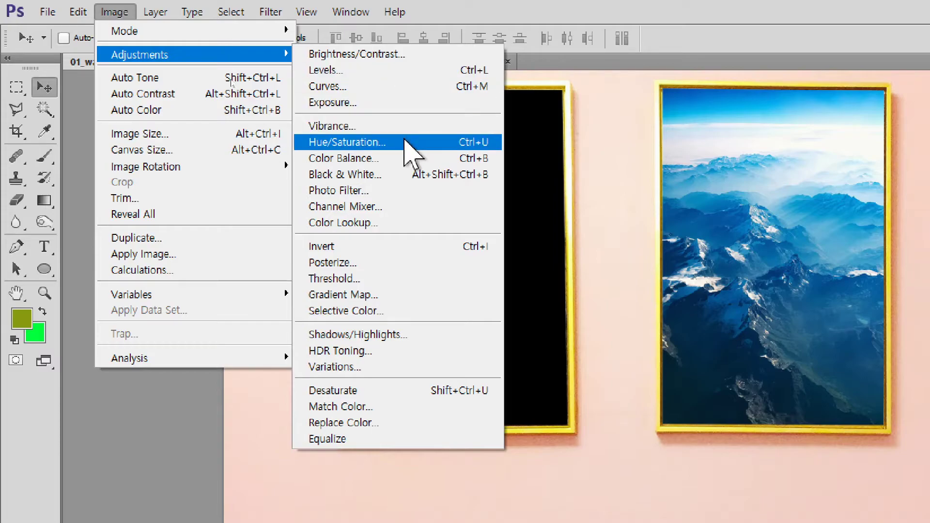
pyautogui.click(405, 143)
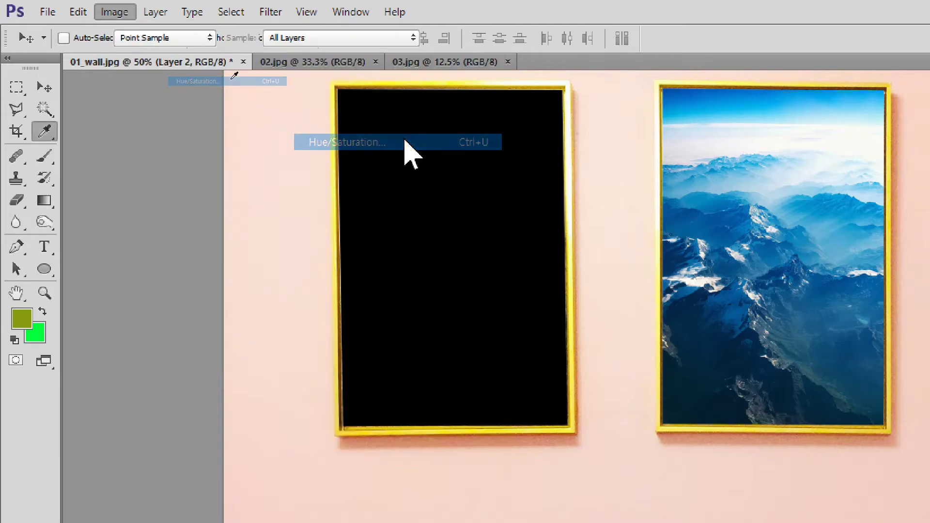
pyautogui.moveTo(614, 73); pyautogui.dragTo(812, 93)
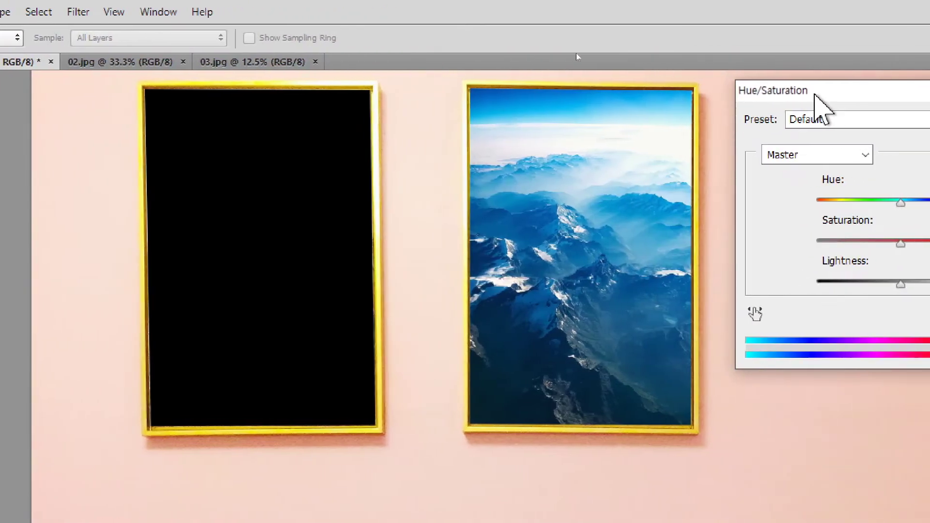
pyautogui.moveTo(715, 285); pyautogui.dragTo(834, 280)
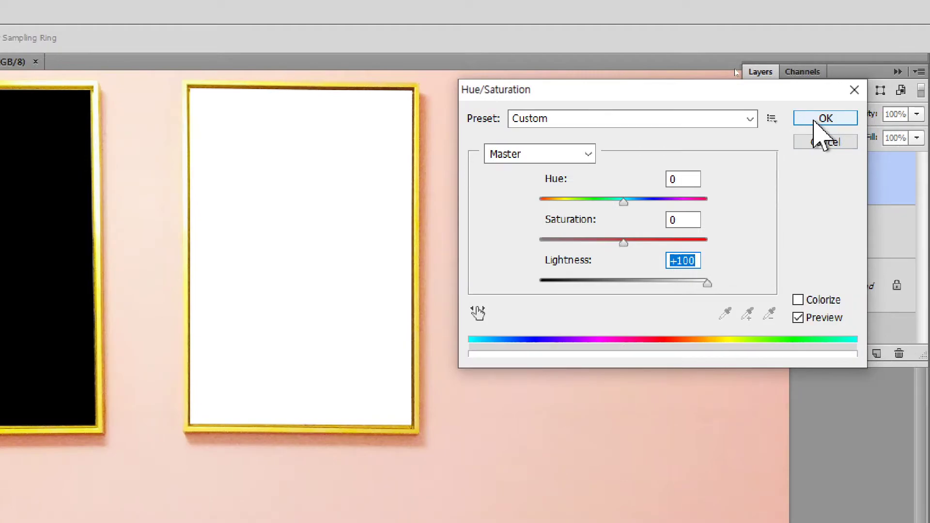
pyautogui.click(815, 121)
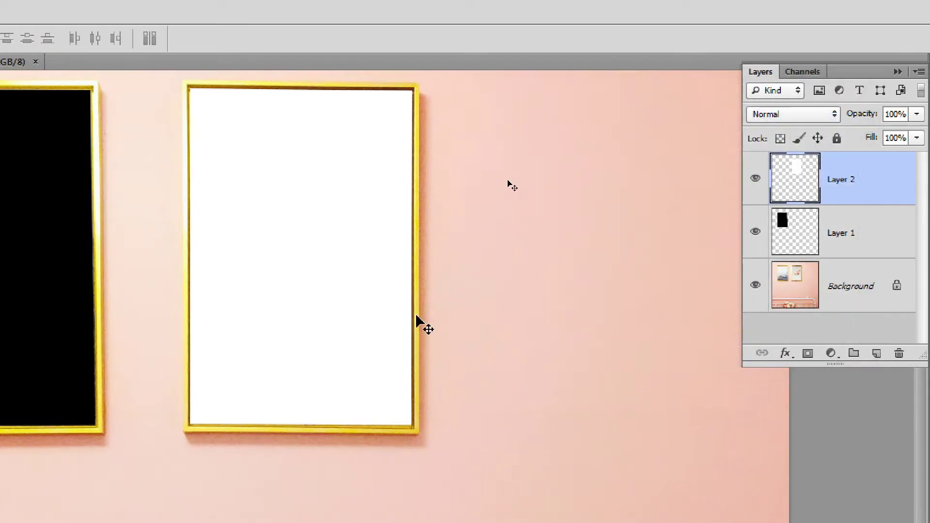
# Copy the night-sky picture from 02.jpg into 01_wall.jpg as a layer directly above the black Layer 1.
pyautogui.hotkey('ctrl', '-')
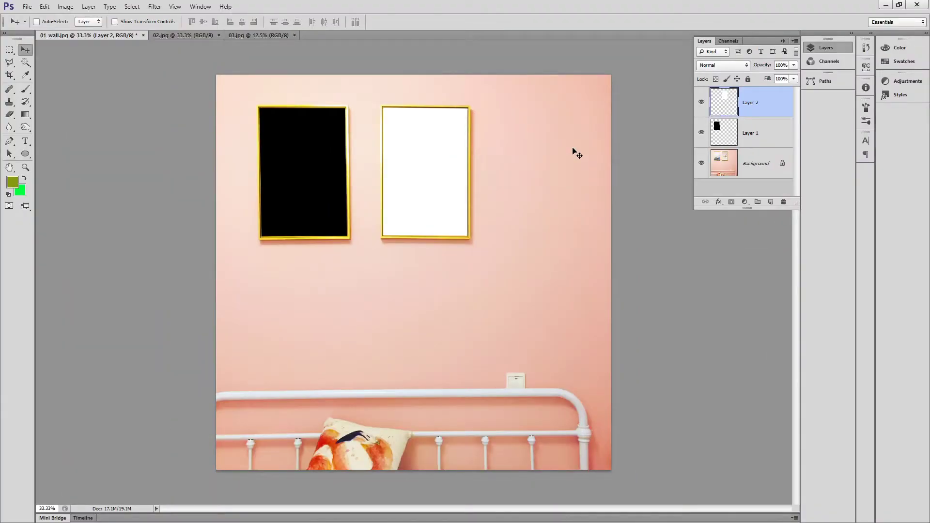
pyautogui.click(701, 101)
pyautogui.click(701, 133)
pyautogui.click(747, 139)
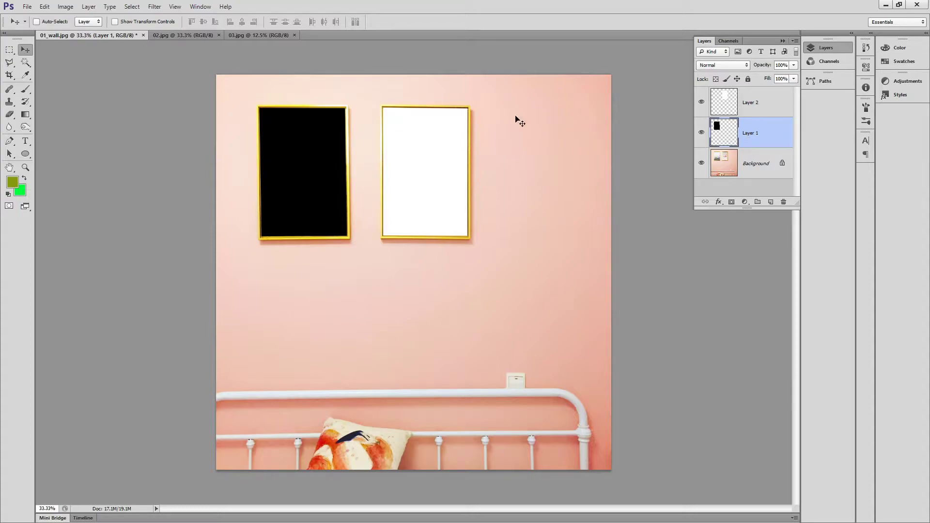
pyautogui.click(196, 36)
pyautogui.hotkey('ctrl', 'd')
pyautogui.moveTo(104, 35); pyautogui.dragTo(155, 137)
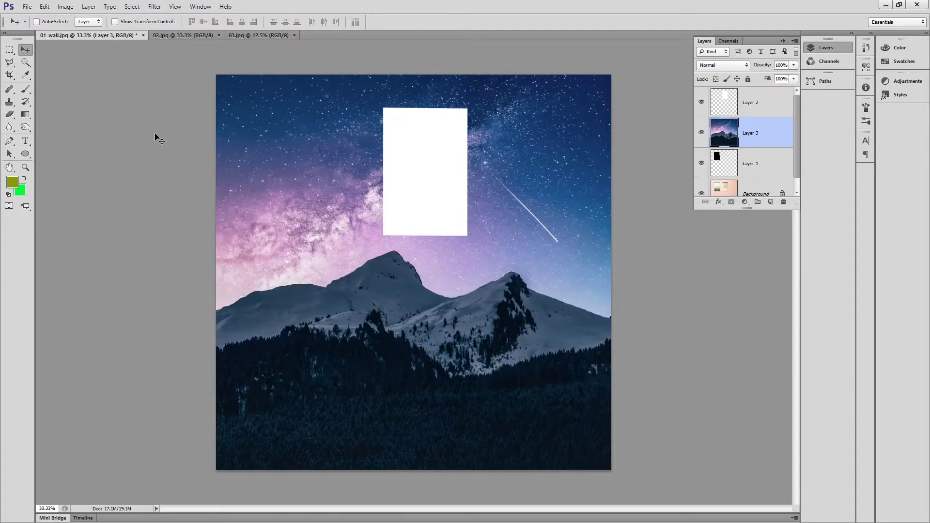
# Move the night-sky picture right and slightly down on the canvas, and enlarge the Layers panel.
pyautogui.moveTo(300, 180); pyautogui.dragTo(364, 206)
pyautogui.moveTo(696, 209); pyautogui.dragTo(545, 354)
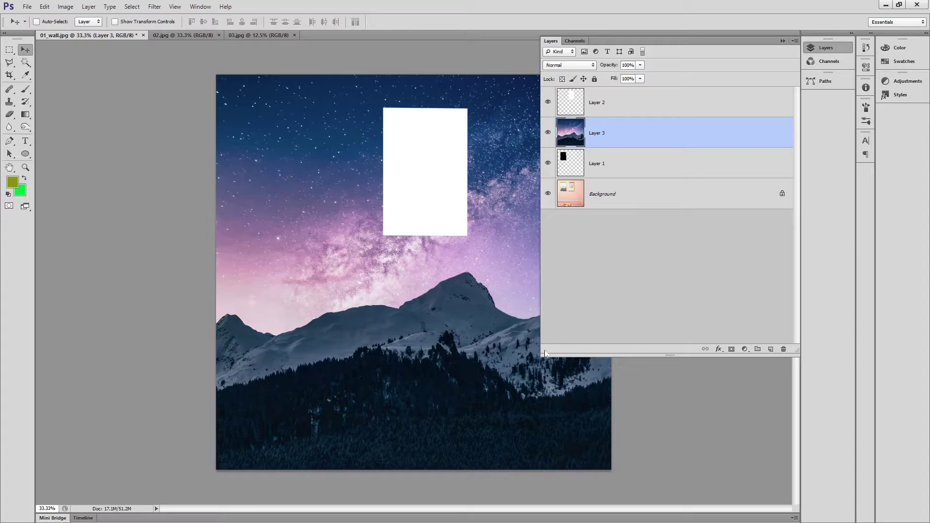
# Hide Layer 2 and Layer 3, select Layer 1, and toggle its visibility to compare the black shape with the original picture.
pyautogui.click(547, 102)
pyautogui.click(547, 133)
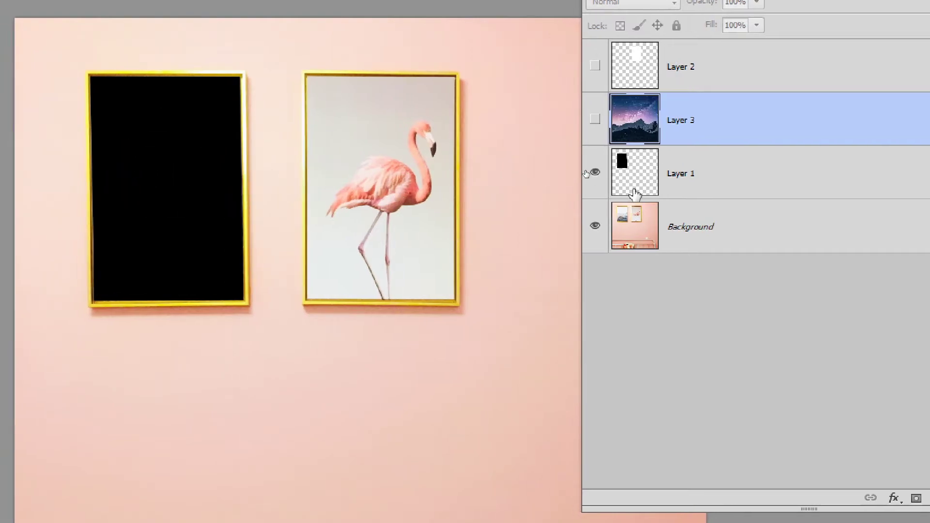
pyautogui.click(675, 173)
pyautogui.click(595, 174)
pyautogui.click(594, 174)
pyautogui.click(594, 175)
pyautogui.click(594, 173)
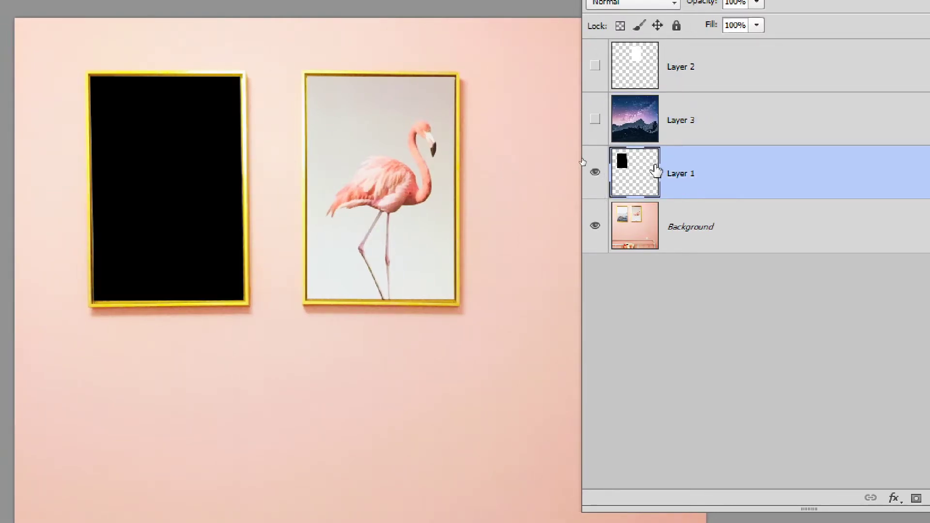
# Show Layer 3 and try the night-sky picture below Layer 1, returning it to its place directly above the black shape.
pyautogui.click(687, 139)
pyautogui.click(595, 120)
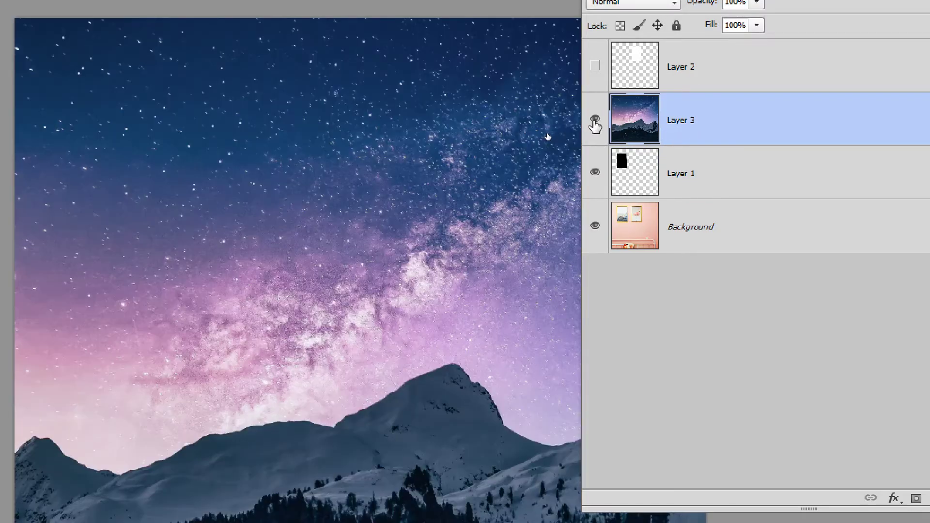
pyautogui.moveTo(720, 130); pyautogui.dragTo(736, 224)
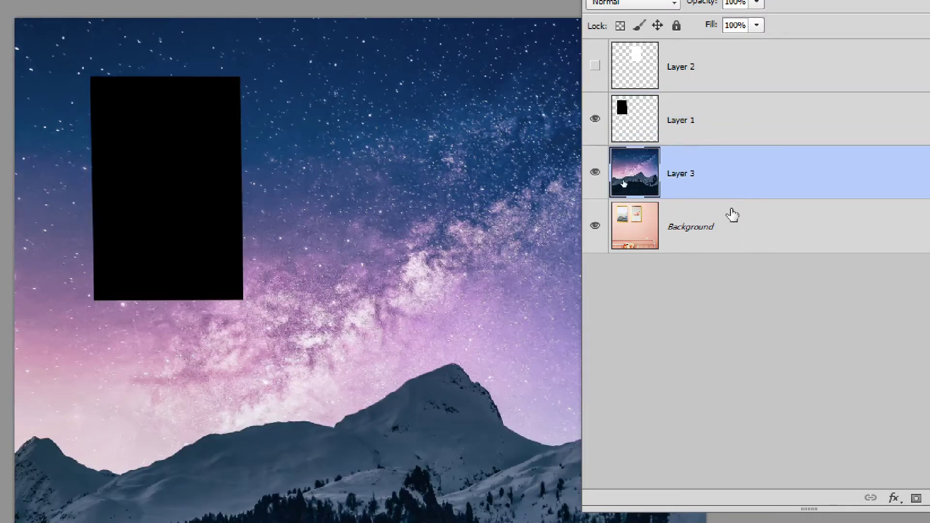
pyautogui.moveTo(731, 183); pyautogui.dragTo(745, 94)
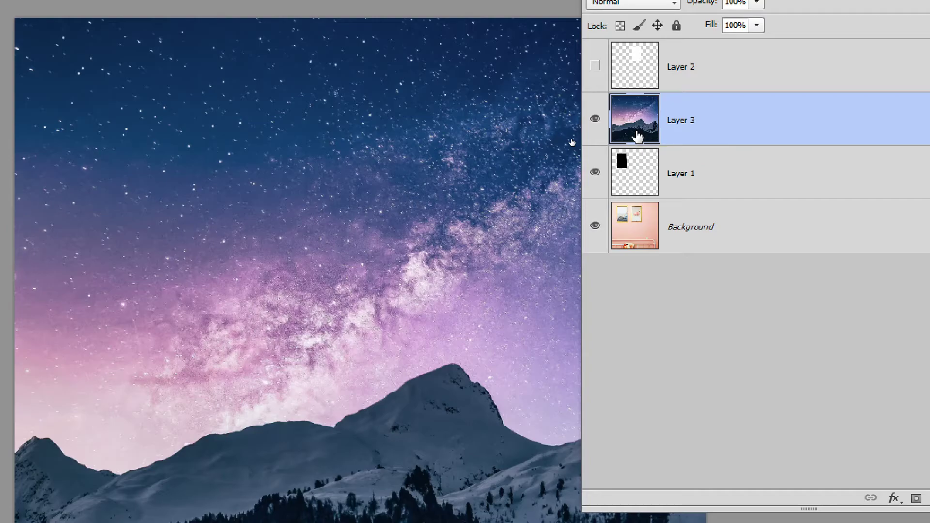
# Clip the night-sky picture on Layer 3 to the black shape on Layer 1 with a clipping mask.
pyautogui.click(622, 173)
pyautogui.click(595, 118)
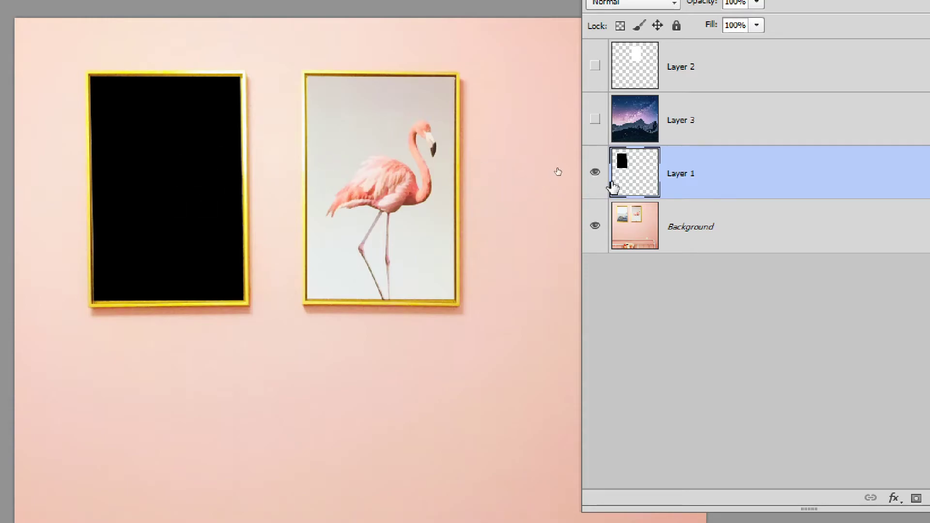
pyautogui.click(633, 135)
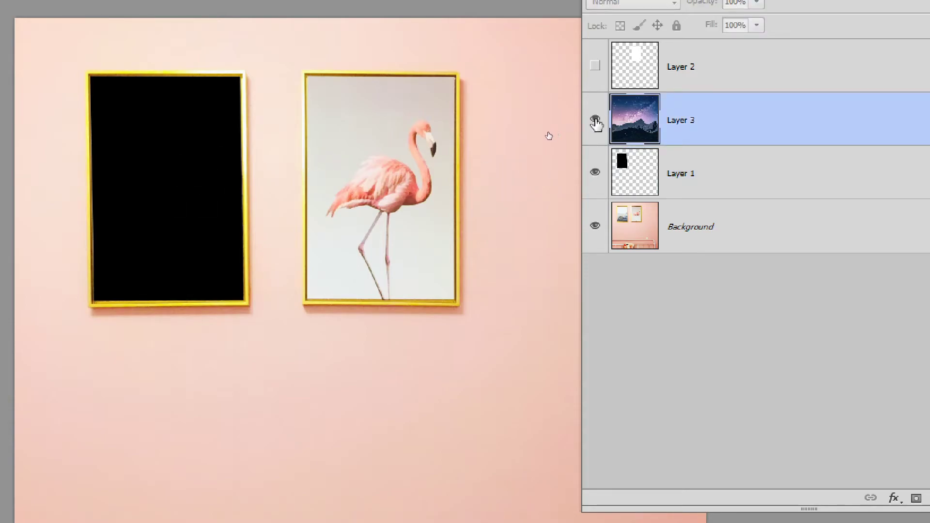
pyautogui.click(595, 119)
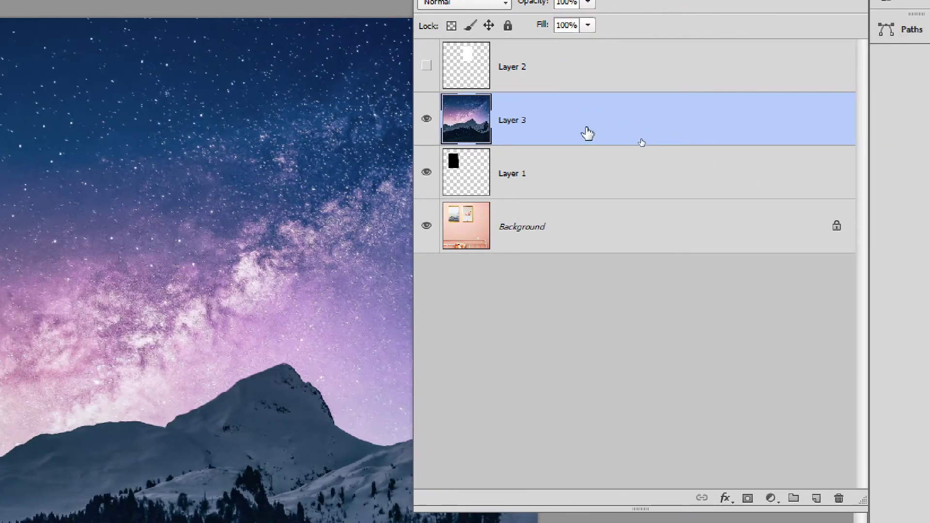
pyautogui.rightClick(614, 115)
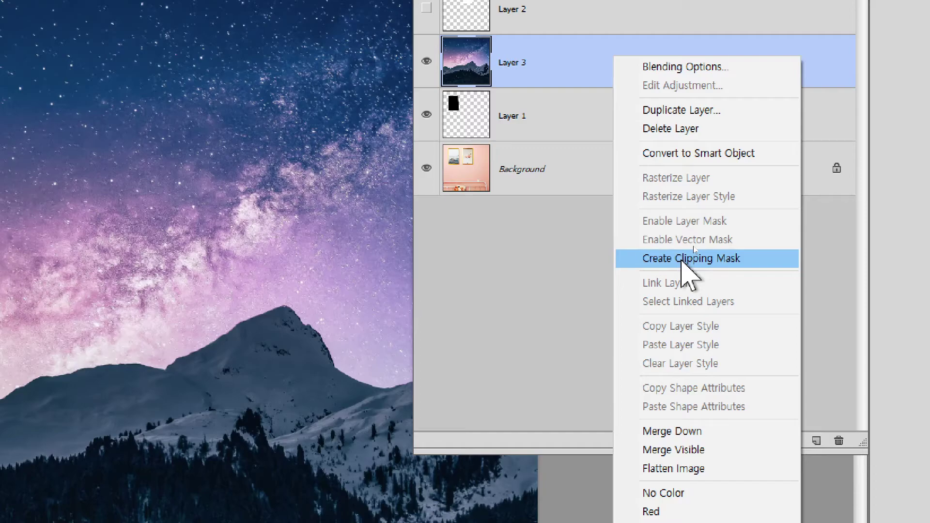
pyautogui.click(682, 259)
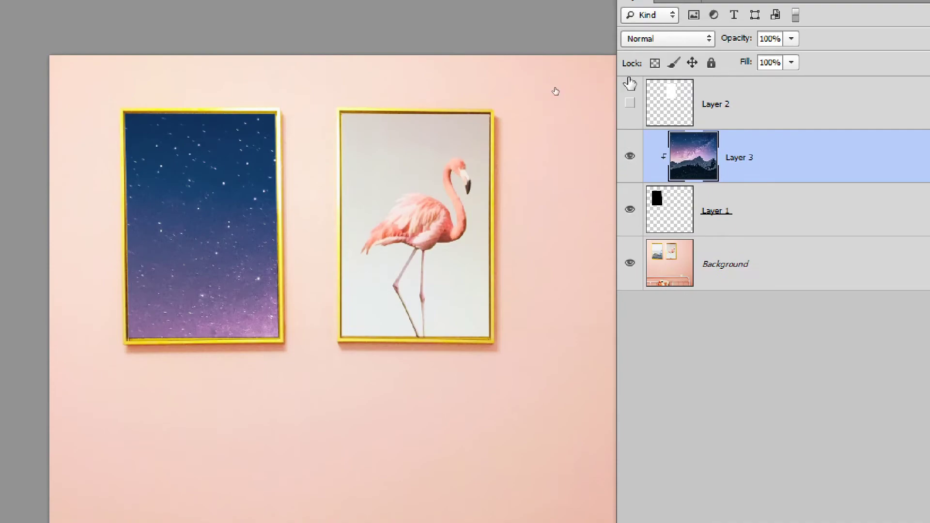
# Show Layer 2 and copy the blue mountain picture from 03.jpg into 01_wall.jpg directly above it, shifted left and down.
pyautogui.click(722, 12)
pyautogui.click(630, 103)
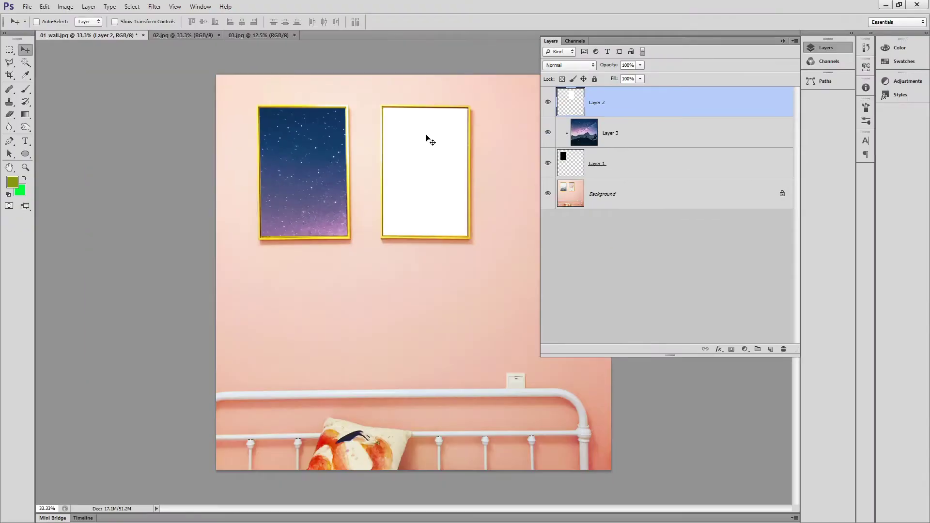
pyautogui.click(272, 39)
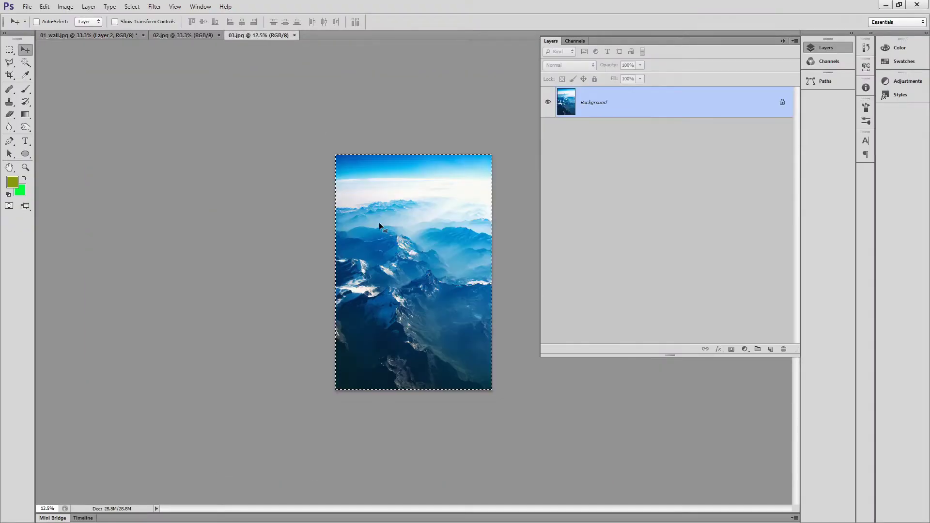
pyautogui.moveTo(383, 236); pyautogui.dragTo(367, 192)
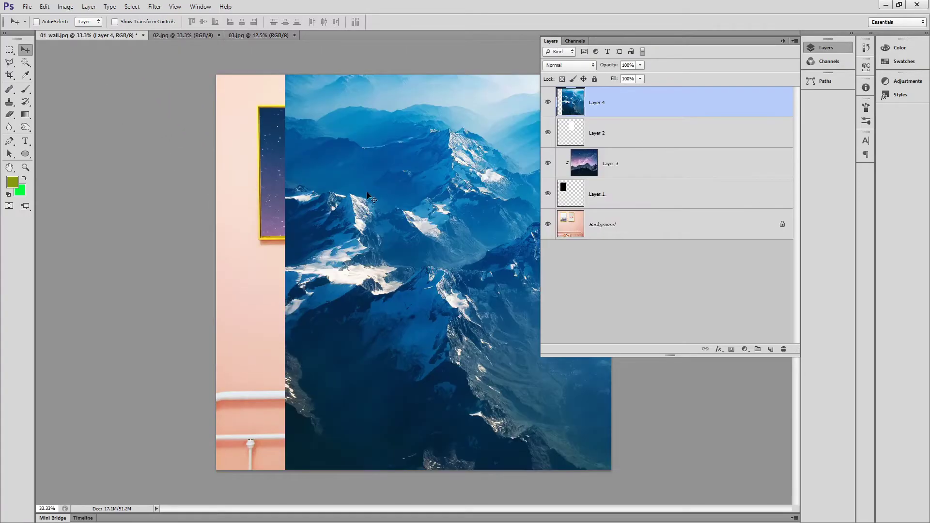
pyautogui.moveTo(415, 257); pyautogui.dragTo(365, 131)
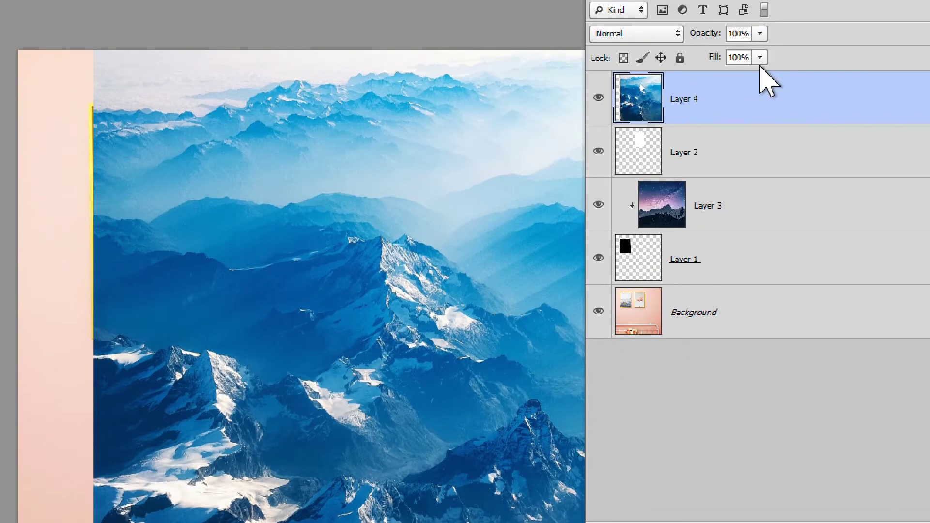
# Hide Layer 4 to reveal the white shape, and try Layer 4 lower in the layer stack before returning it above Layer 2.
pyautogui.click(687, 151)
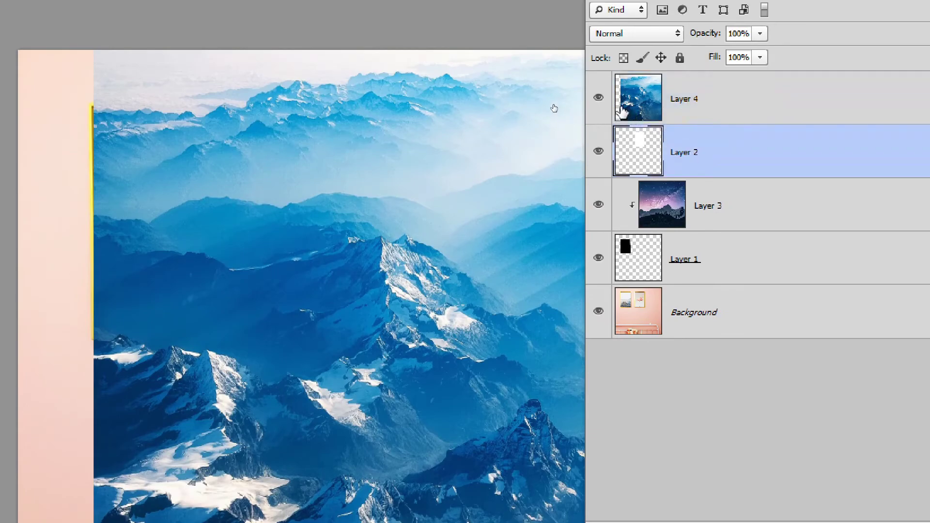
pyautogui.click(598, 97)
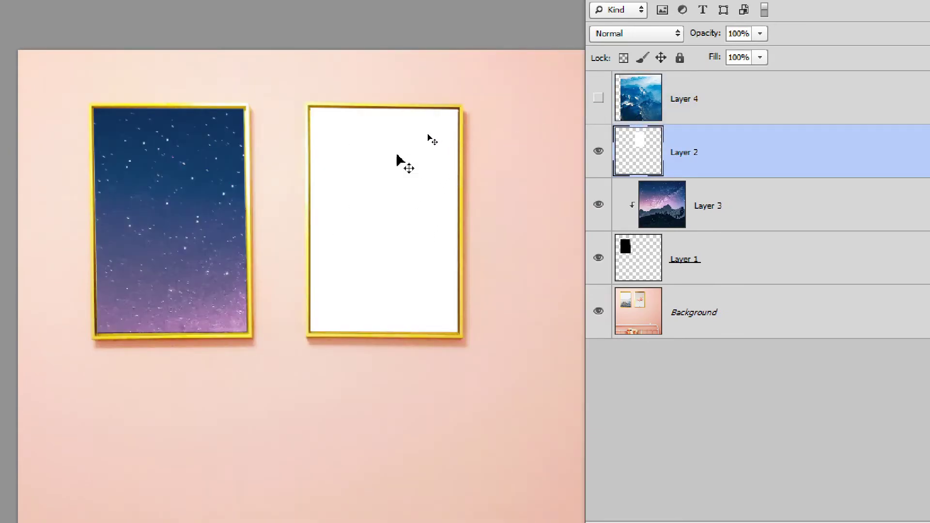
pyautogui.click(746, 111)
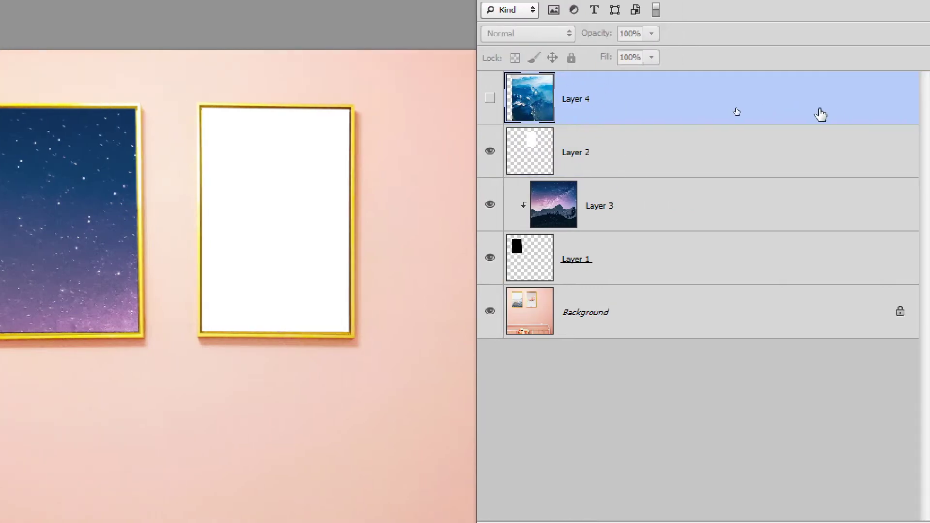
pyautogui.moveTo(760, 109); pyautogui.dragTo(783, 308)
pyautogui.moveTo(683, 119); pyautogui.dragTo(722, 285)
pyautogui.moveTo(648, 270); pyautogui.dragTo(702, 84)
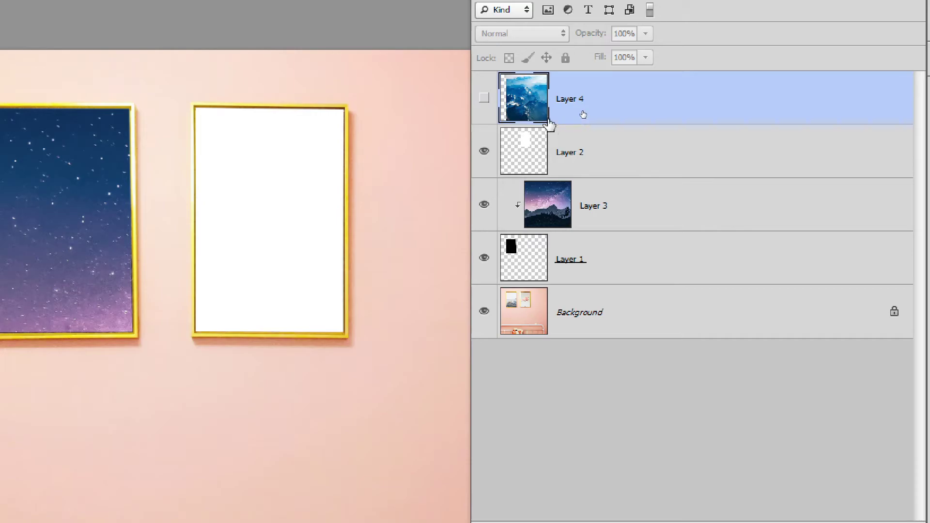
# Show the blue mountain picture on Layer 4 and clip it to the white shape on Layer 2 with a clipping mask.
pyautogui.click(484, 98)
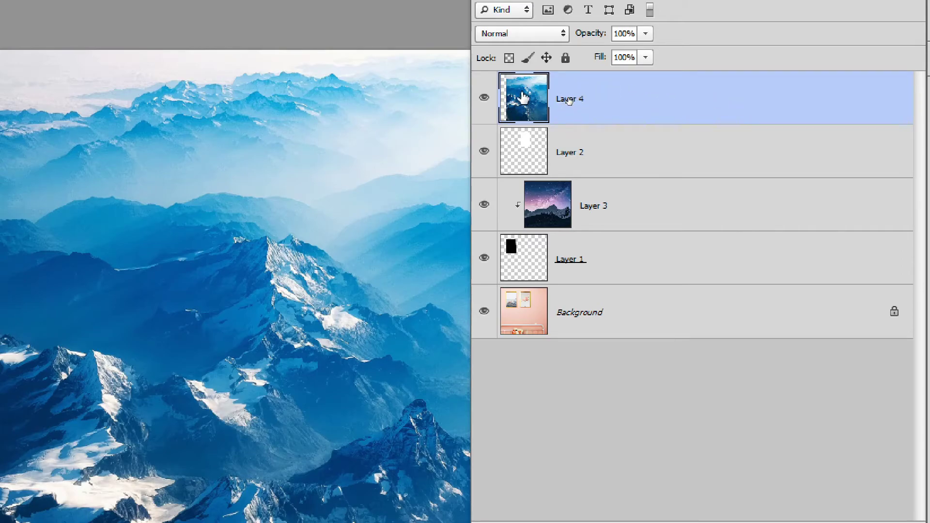
pyautogui.rightClick(687, 100)
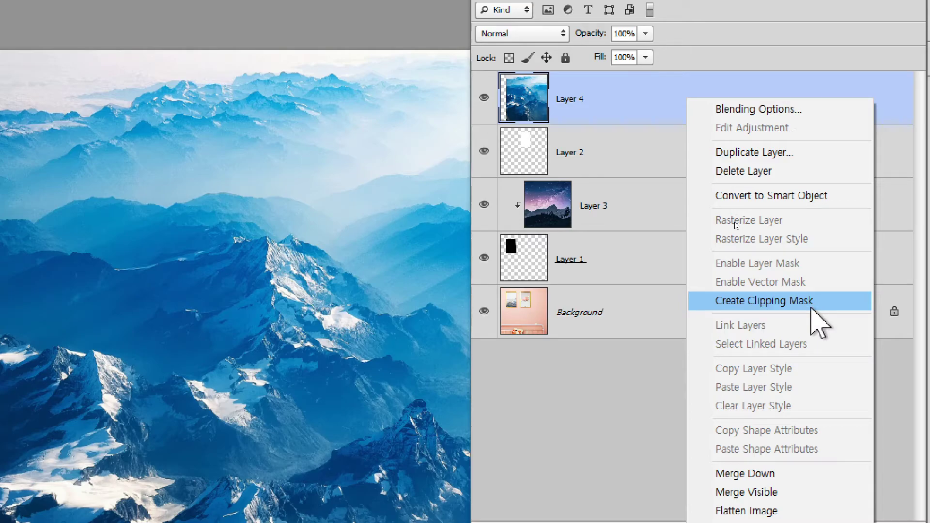
pyautogui.click(820, 325)
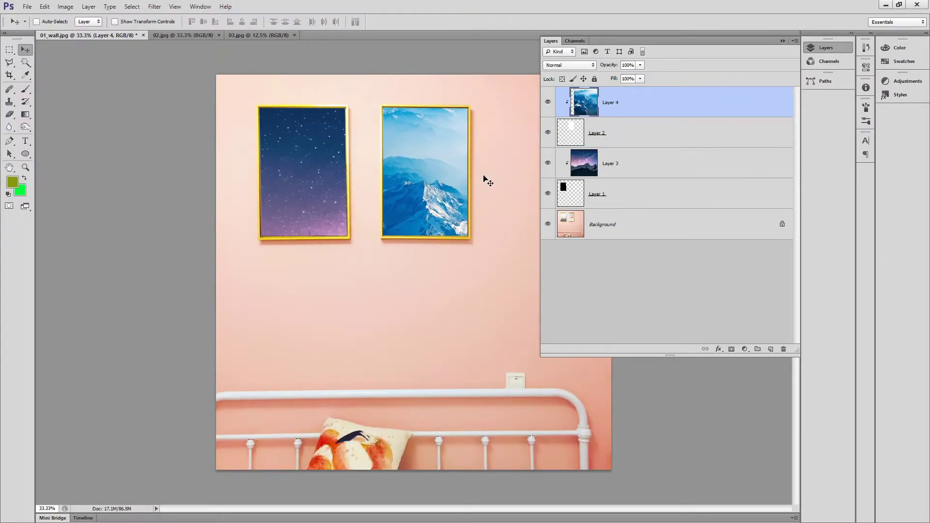
# Examine the two framed pictures at different zooms, toggling Layer 4's visibility to compare it with the white base shape.
pyautogui.hotkey('ctrl', '-')
pyautogui.hotkey('ctrl', '-')
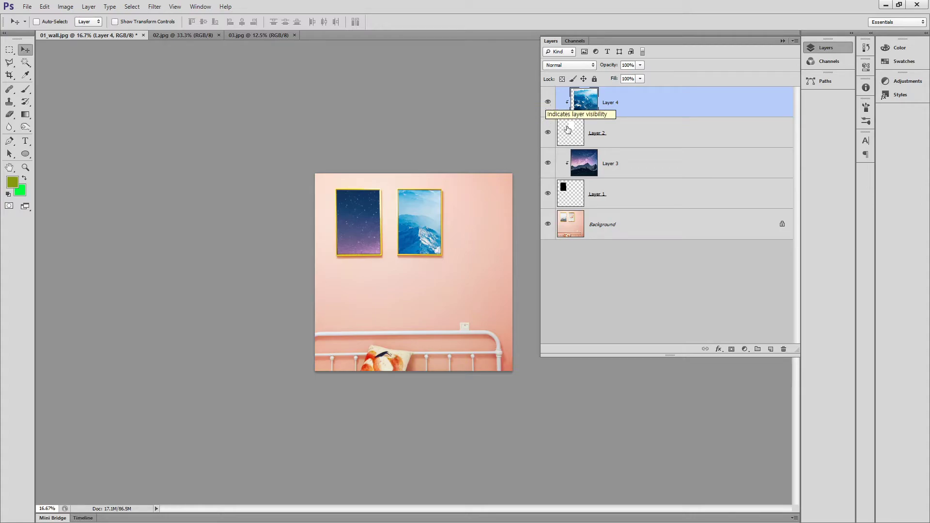
pyautogui.hotkey('ctrl', '+')
pyautogui.hotkey('ctrl', '+')
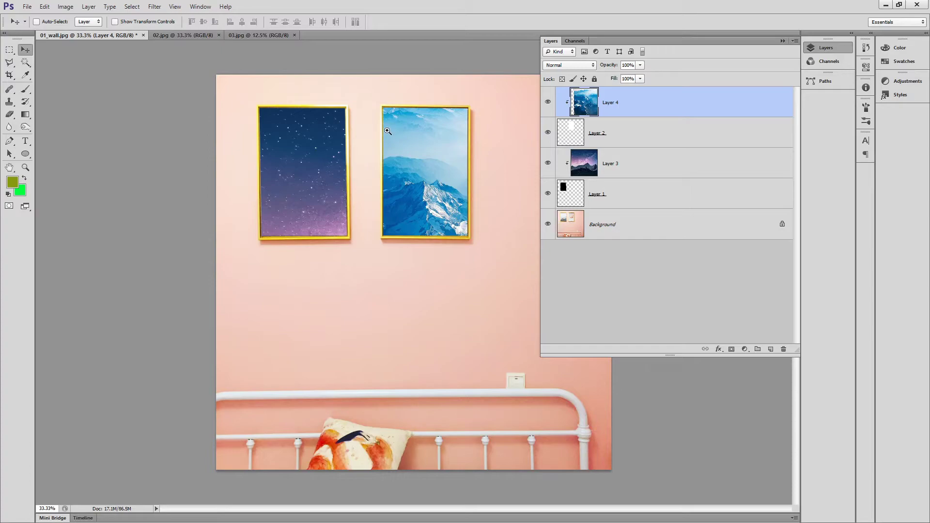
pyautogui.click(586, 152)
pyautogui.click(548, 101)
pyautogui.click(548, 101)
pyautogui.click(547, 102)
pyautogui.click(607, 101)
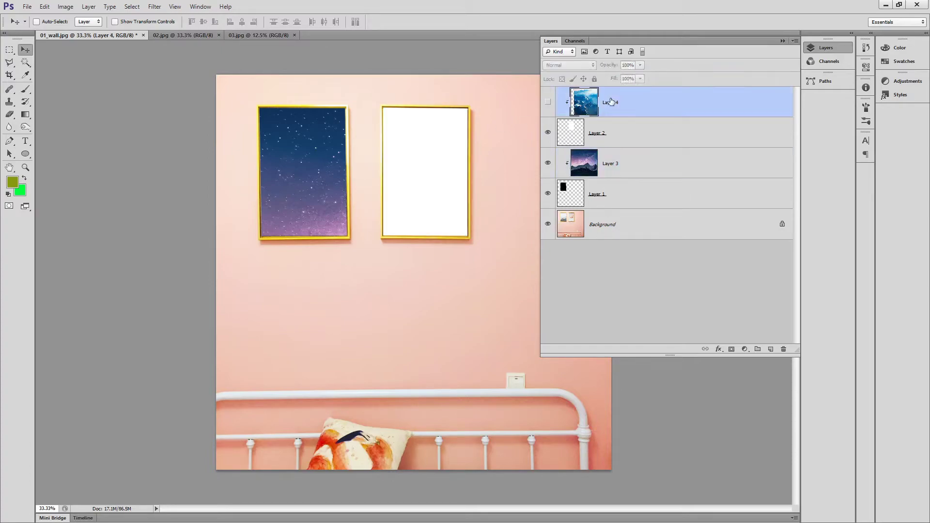
pyautogui.click(547, 101)
# Move the clipped blue mountain picture around inside its frame to show a different part of the mountains.
pyautogui.moveTo(418, 188); pyautogui.dragTo(388, 184)
pyautogui.moveTo(420, 215); pyautogui.dragTo(389, 193)
pyautogui.moveTo(403, 216); pyautogui.dragTo(450, 198)
pyautogui.moveTo(422, 164); pyautogui.dragTo(432, 197)
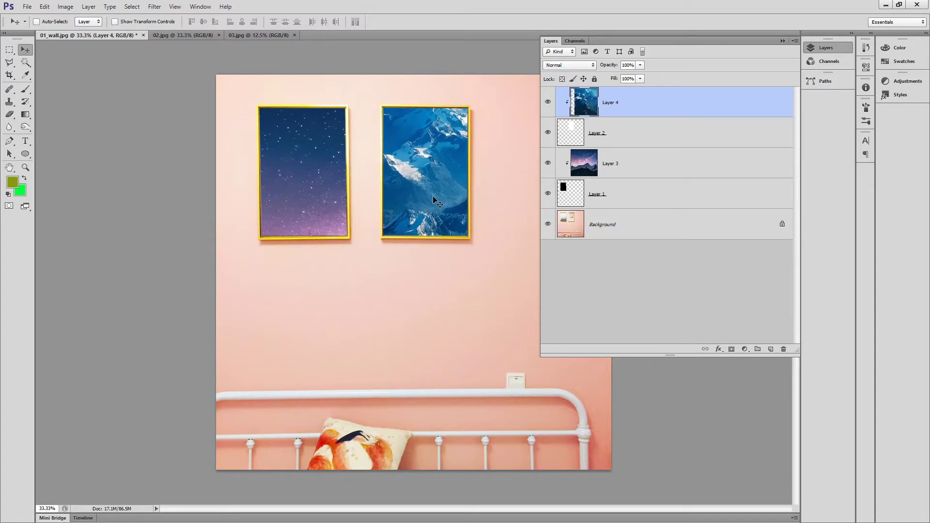
# Scale the blue mountain picture on Layer 4 to 54.55% with Free Transform and shift it left behind its frame opening.
pyautogui.hotkey('ctrl', '-')
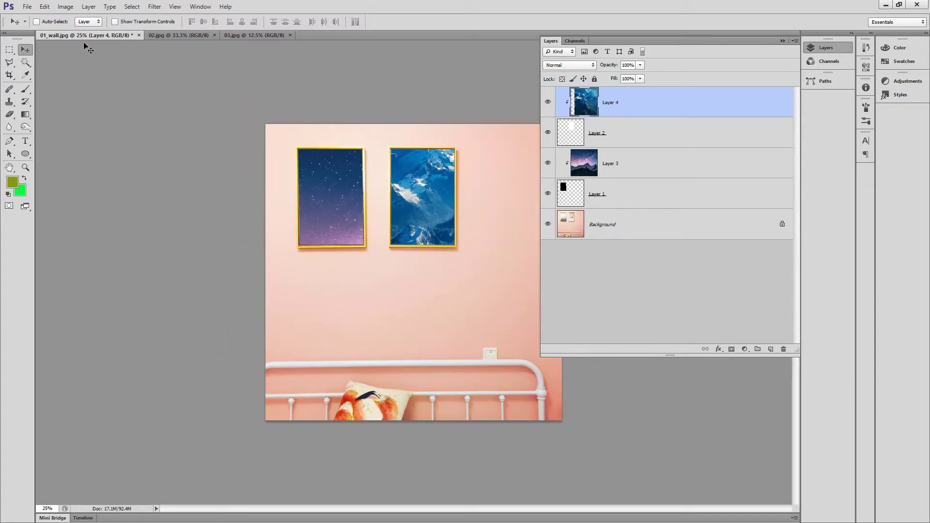
pyautogui.click(44, 7)
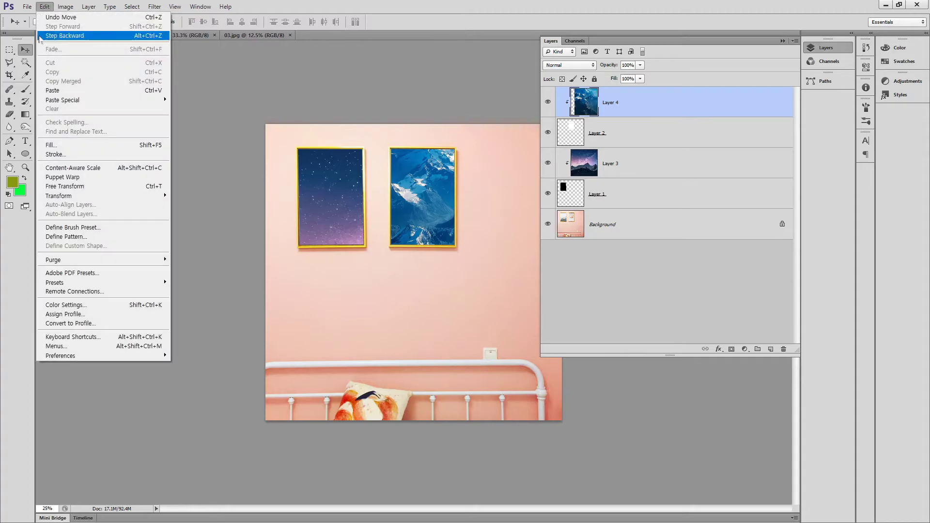
pyautogui.click(67, 187)
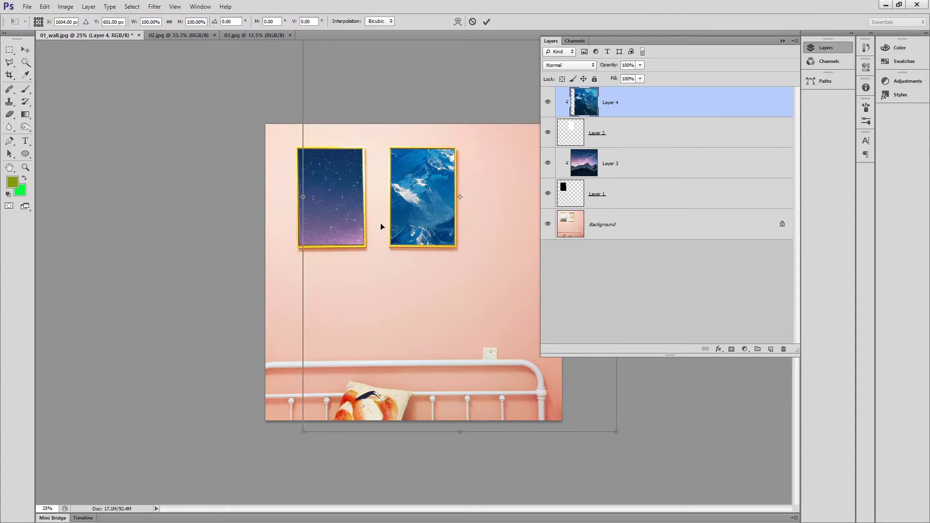
pyautogui.hotkey('ctrl', '-')
pyautogui.moveTo(341, 376); pyautogui.dragTo(388, 307)
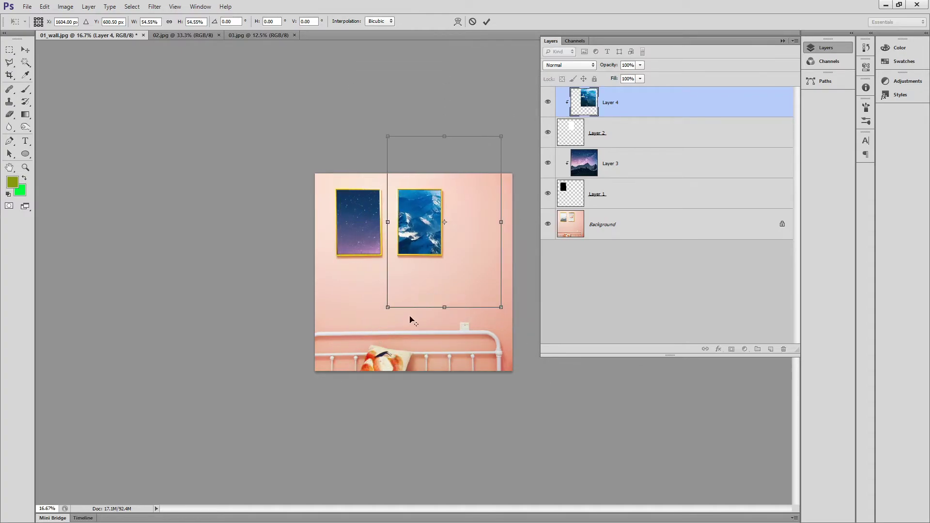
pyautogui.moveTo(426, 243); pyautogui.dragTo(415, 244)
pyautogui.hotkey('ctrl', '+')
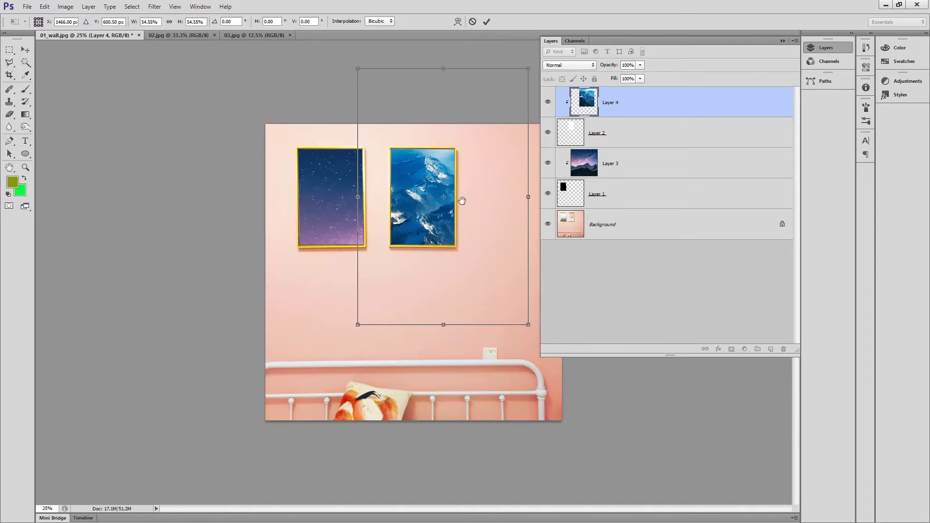
# Shrink the blue mountain picture further so more of the mountains fits inside the frame.
pyautogui.moveTo(529, 70); pyautogui.dragTo(497, 116)
pyautogui.moveTo(498, 326); pyautogui.dragTo(473, 289)
pyautogui.moveTo(357, 289); pyautogui.dragTo(371, 268)
pyautogui.moveTo(473, 269); pyautogui.dragTo(480, 279)
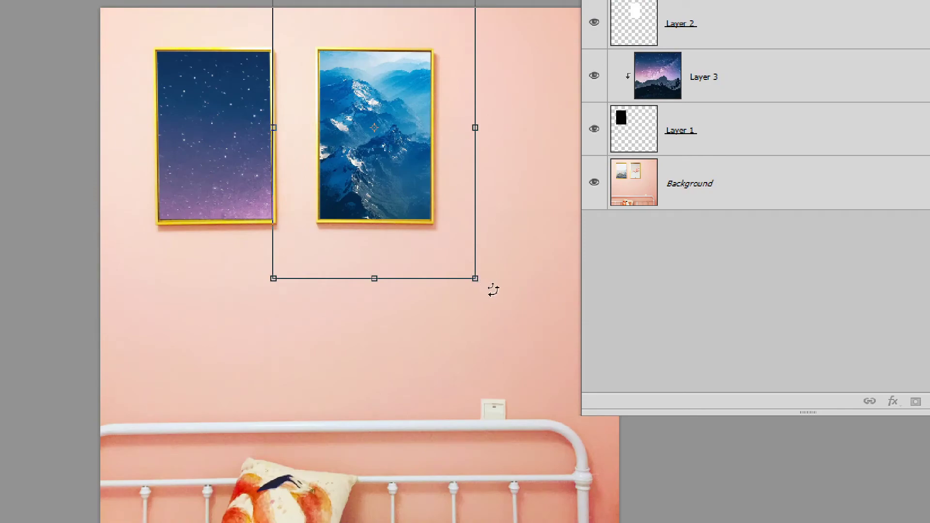
# Rotate the blue mountain picture counter-clockwise, move it down and right, enlarge it to fill the frame, and apply the transformation.
pyautogui.moveTo(494, 290); pyautogui.dragTo(561, 257)
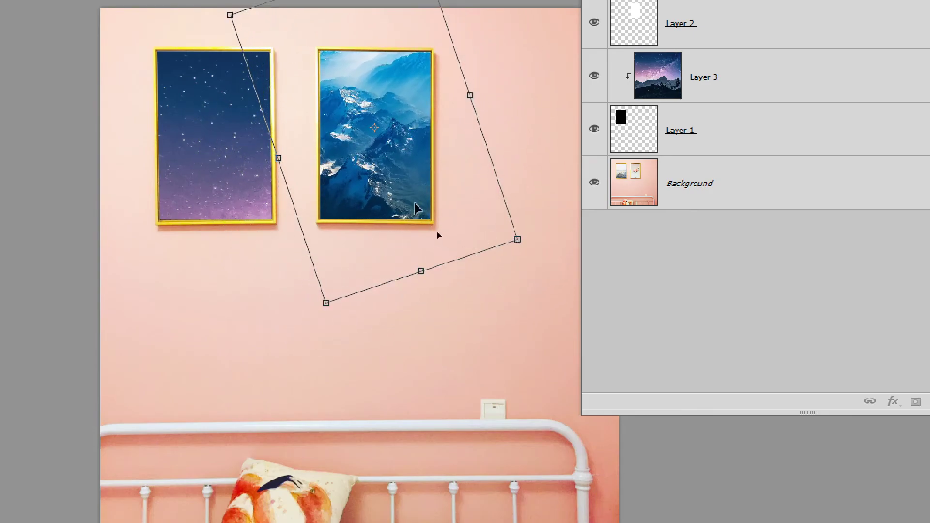
pyautogui.moveTo(371, 179); pyautogui.dragTo(398, 209)
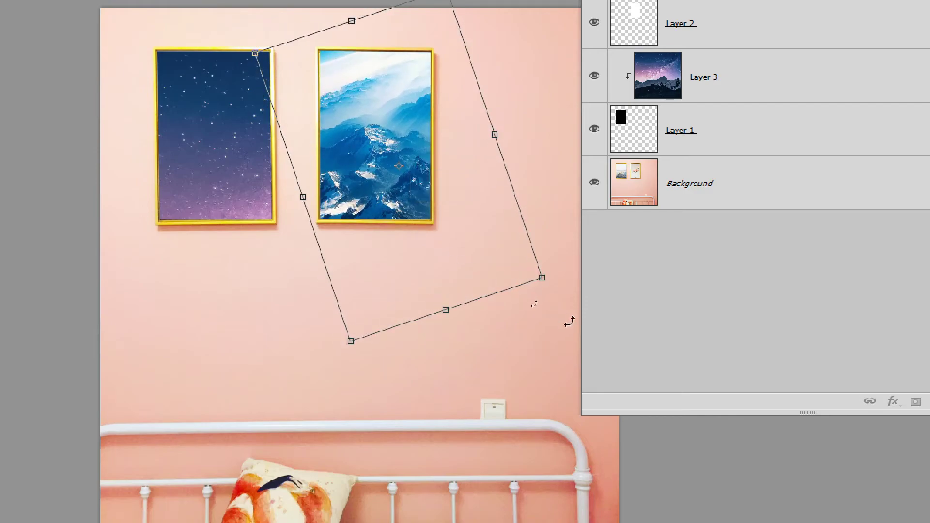
pyautogui.moveTo(543, 274); pyautogui.dragTo(615, 311)
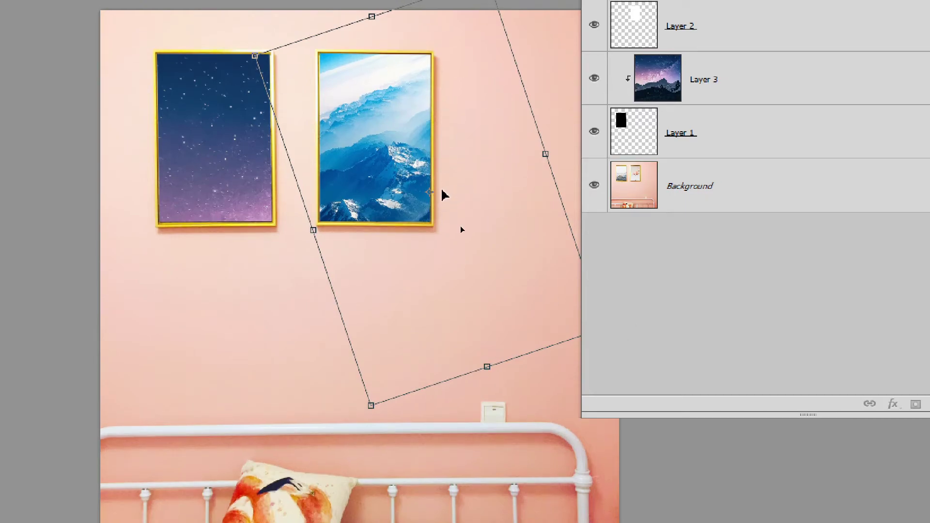
pyautogui.press('Return')
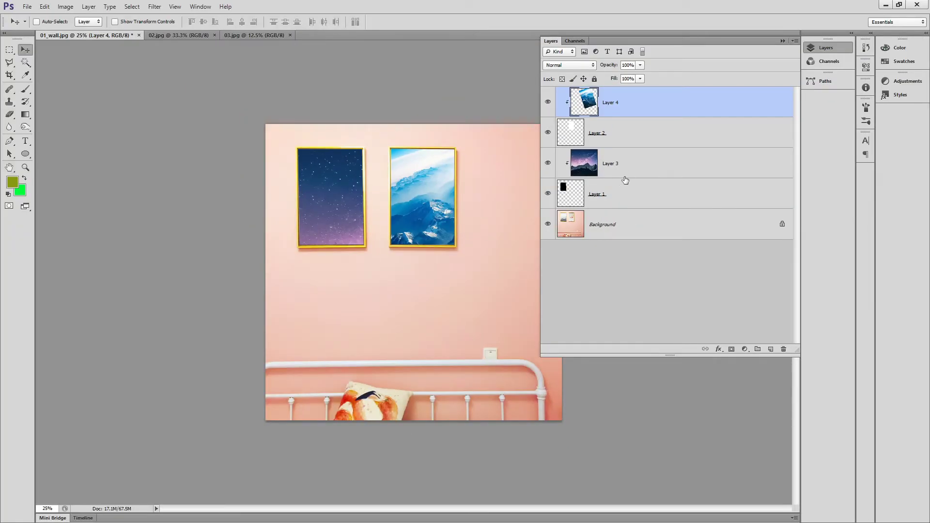
# Scale the night sky picture on Layer 3 to about 64.9% and move it so the dark mountains fill the frame's lower part.
pyautogui.click(631, 170)
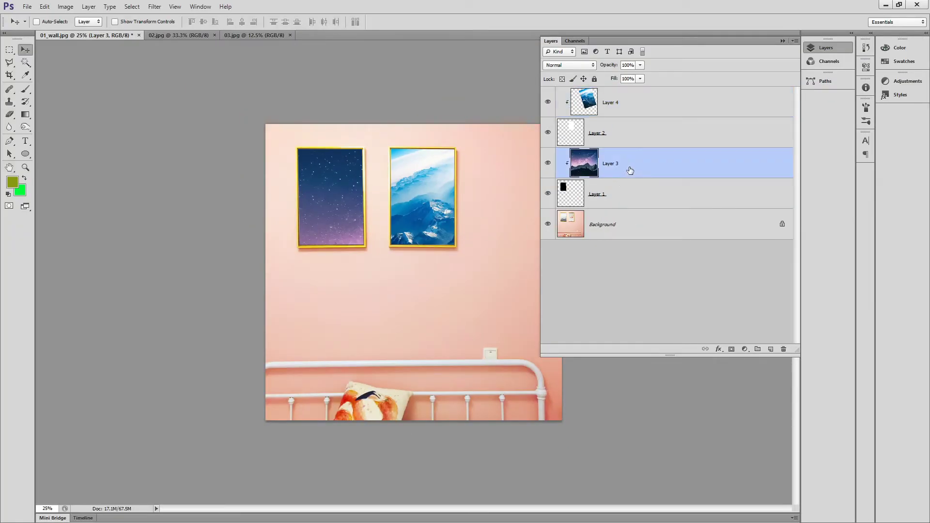
pyautogui.hotkey('ctrl', 't')
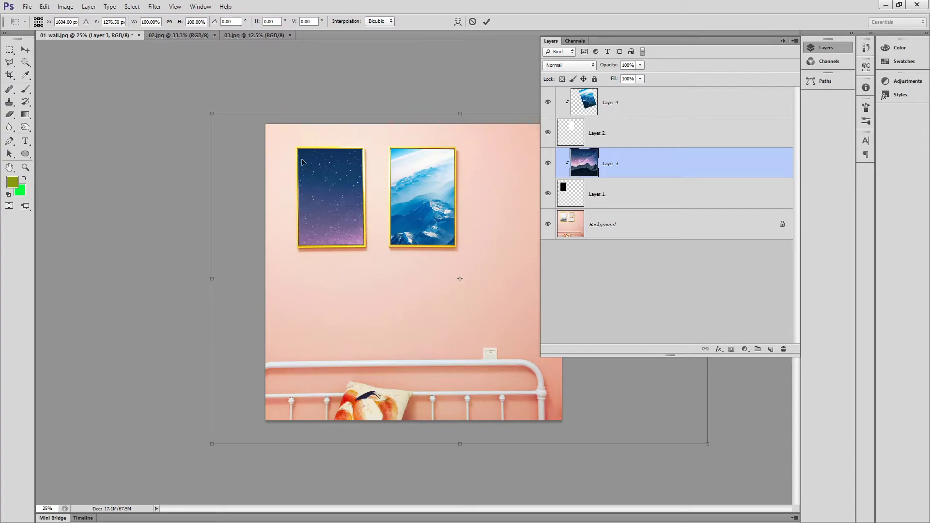
pyautogui.moveTo(212, 112); pyautogui.dragTo(280, 192)
pyautogui.moveTo(332, 237); pyautogui.dragTo(247, 158)
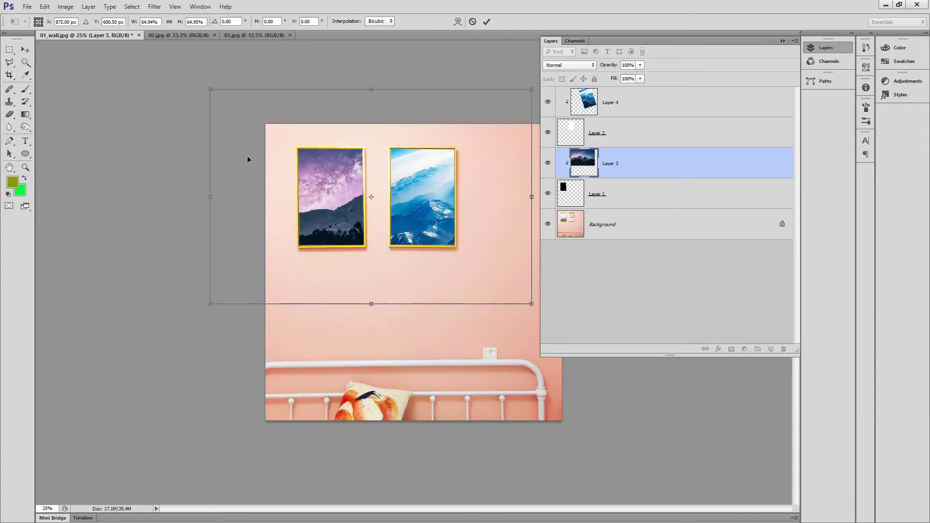
pyautogui.press('Return')
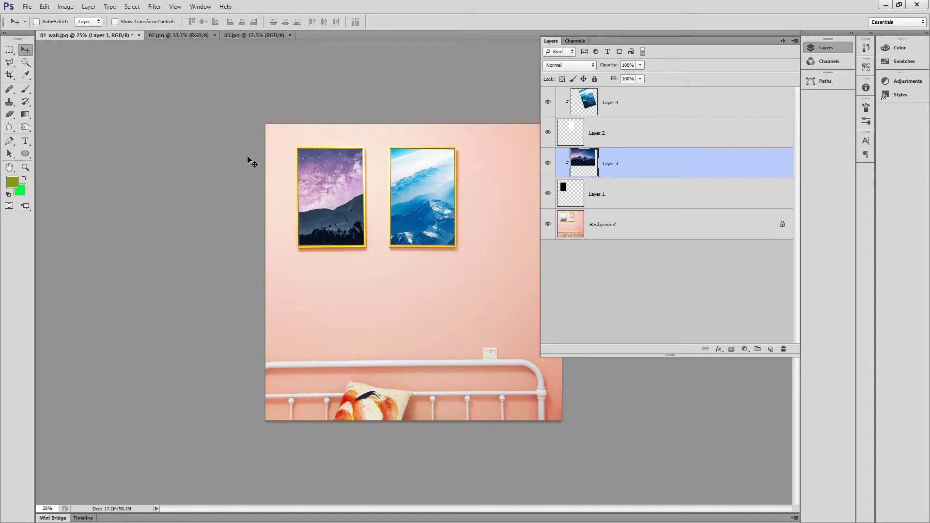
# Group Layers 1 to 4, hide the group, and clear the layer selection.
pyautogui.click(649, 197)
pyautogui.keyDown('shift'); pyautogui.click(638, 106); pyautogui.keyUp('shift')
pyautogui.hotkey('ctrl', 'g')
pyautogui.click(548, 92)
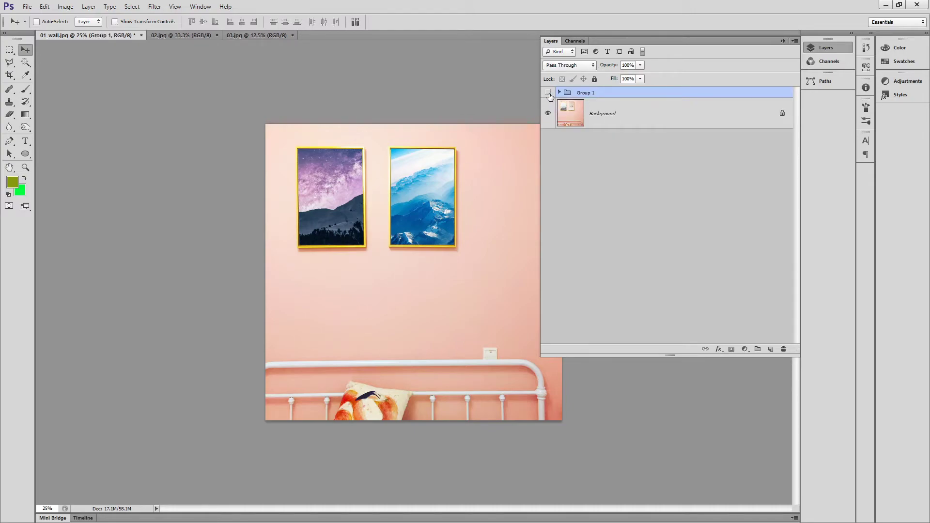
pyautogui.click(641, 175)
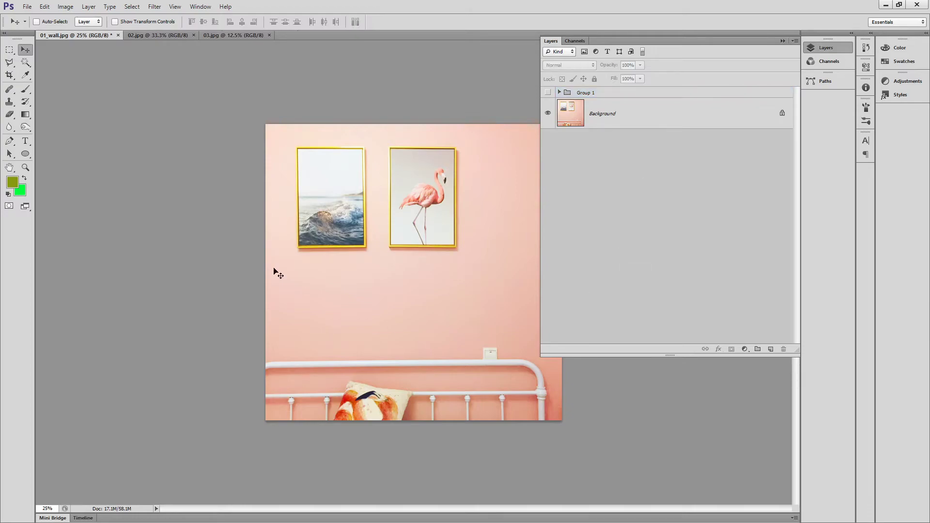
# Add a new layer and draw a large olive green rectangle on it with the Rectangle tool, covering most of the wave picture.
pyautogui.hotkey('ctrl', '+')
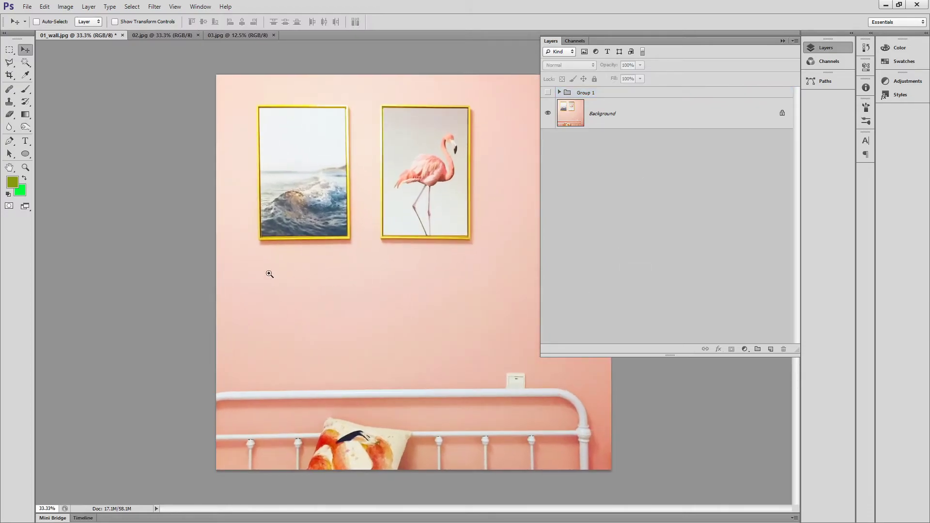
pyautogui.click(375, 240)
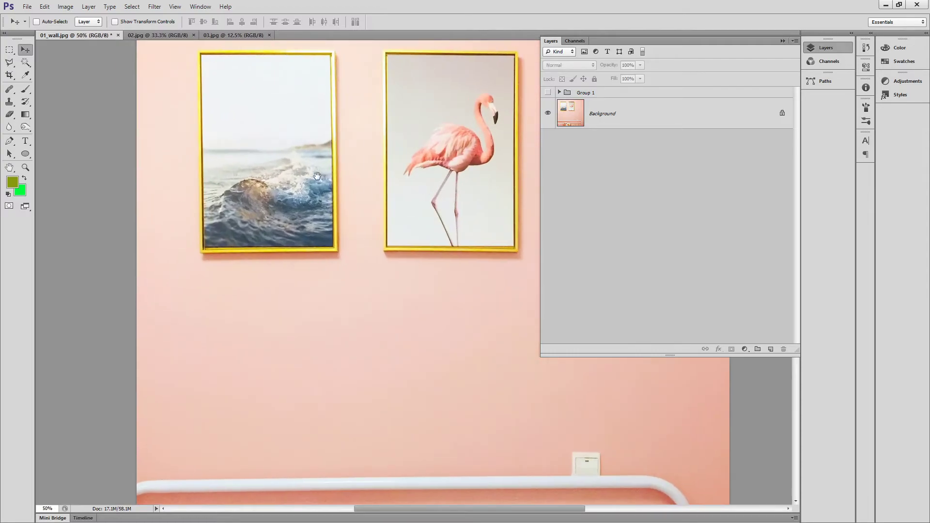
pyautogui.moveTo(318, 175); pyautogui.dragTo(288, 202)
pyautogui.click(25, 154)
pyautogui.click(70, 152)
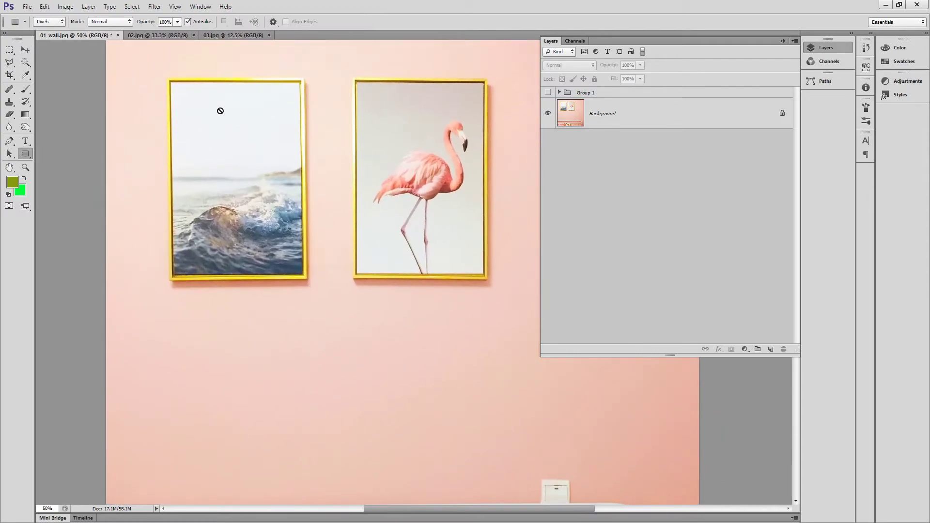
pyautogui.click(770, 349)
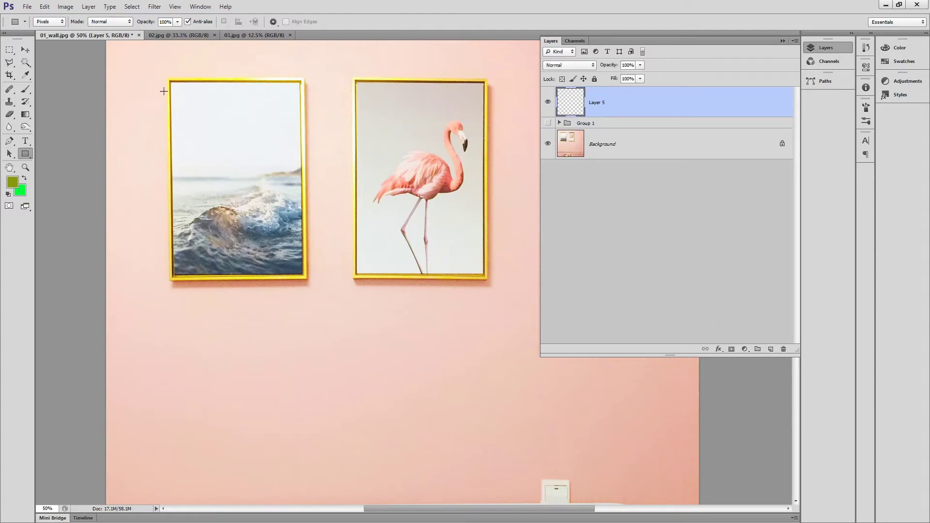
pyautogui.moveTo(166, 86); pyautogui.dragTo(402, 400)
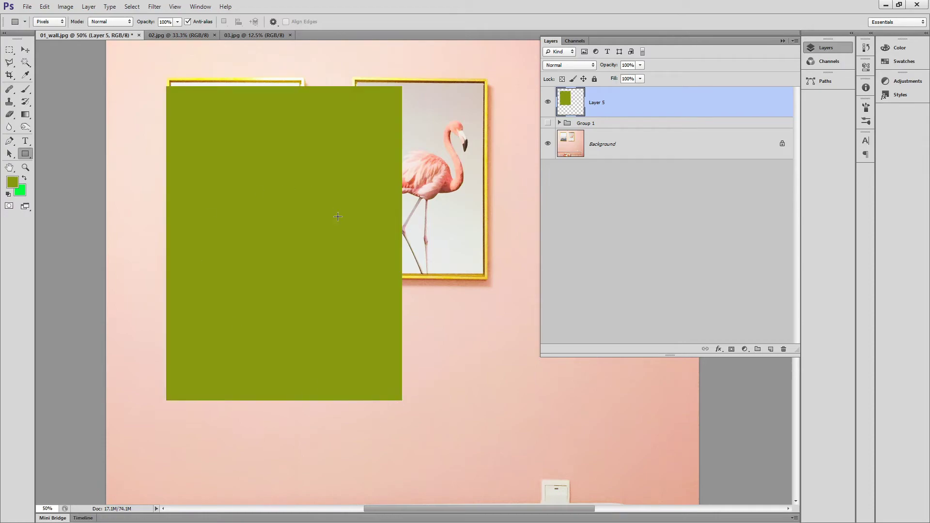
# Scale the olive green rectangle to about 57.5% with Free Transform and place it over the wave picture's frame.
pyautogui.press('v')
pyautogui.moveTo(286, 197); pyautogui.dragTo(319, 211)
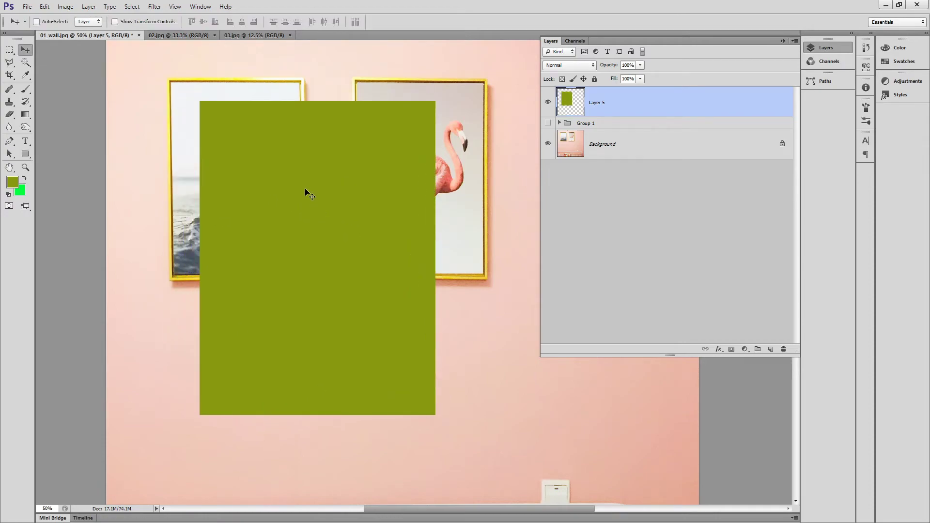
pyautogui.hotkey('ctrl', 't')
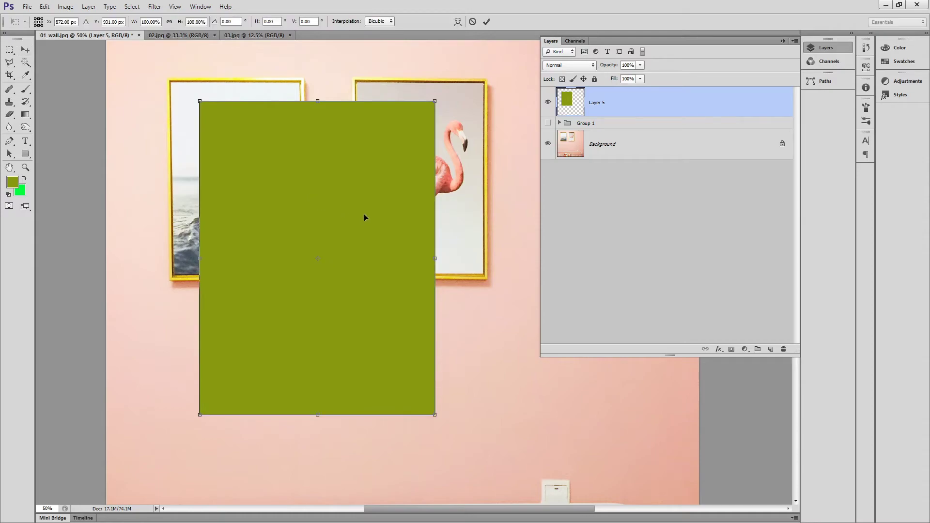
pyautogui.moveTo(432, 417); pyautogui.dragTo(335, 281)
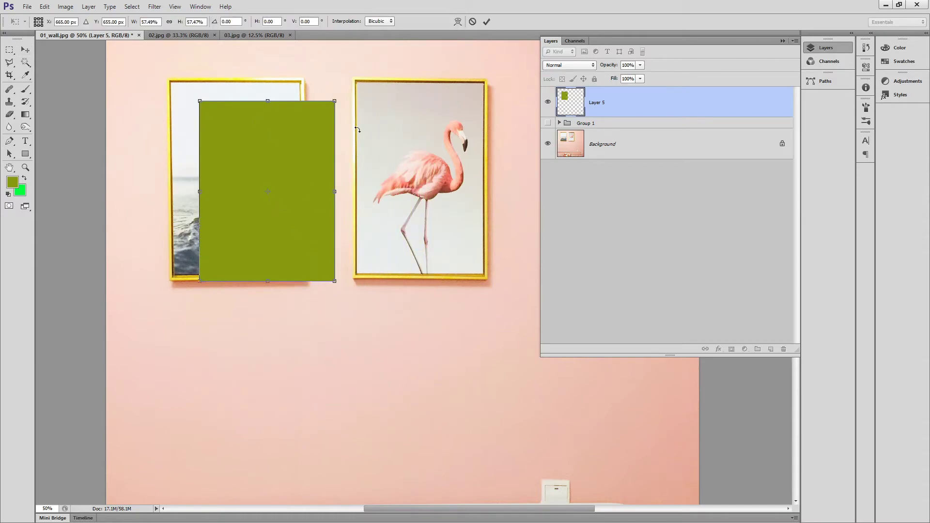
pyautogui.moveTo(280, 171); pyautogui.dragTo(268, 165)
pyautogui.keyDown('ctrl'); pyautogui.click(214, 108); pyautogui.keyUp('ctrl')
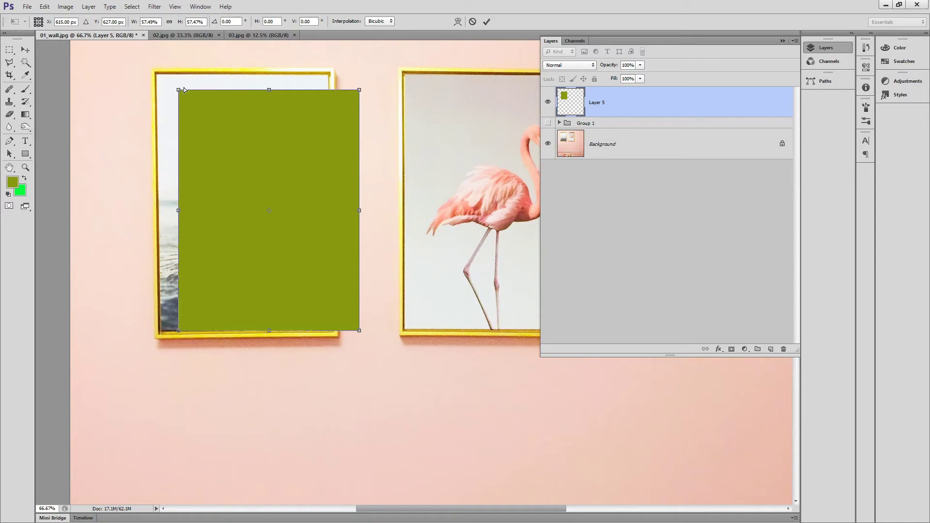
# Distort the green rectangle's four corners to match the inner corners of the wave picture's frame, and apply the transformation.
pyautogui.moveTo(180, 90); pyautogui.dragTo(157, 75)
pyautogui.moveTo(360, 91); pyautogui.dragTo(331, 74)
pyautogui.moveTo(358, 332); pyautogui.dragTo(333, 332)
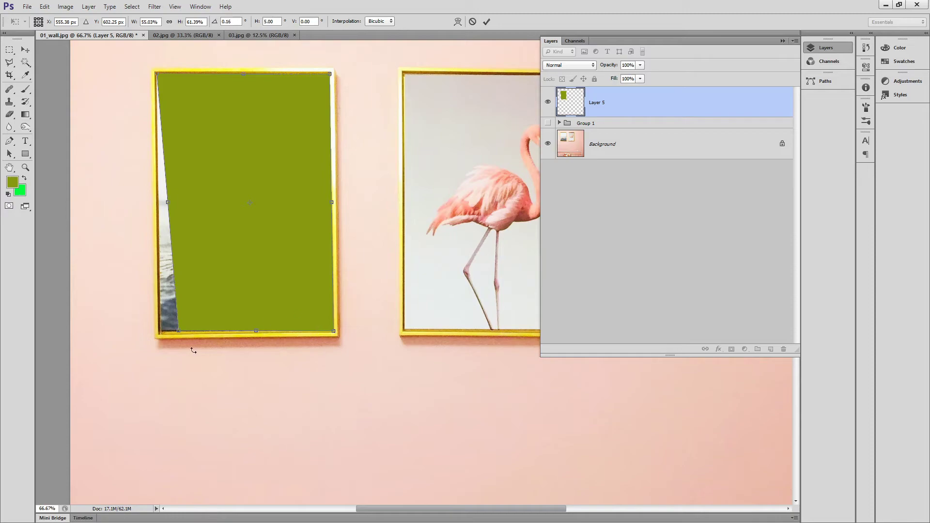
pyautogui.moveTo(178, 332)
pyautogui.mouseDown()
pyautogui.moveTo(198, 260)
pyautogui.moveTo(160, 333)
pyautogui.mouseUp()
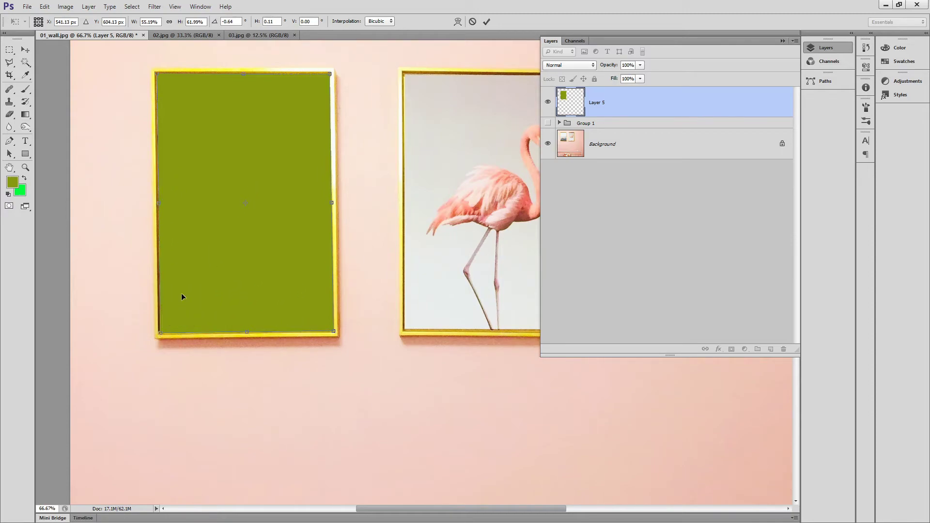
pyautogui.press('Return')
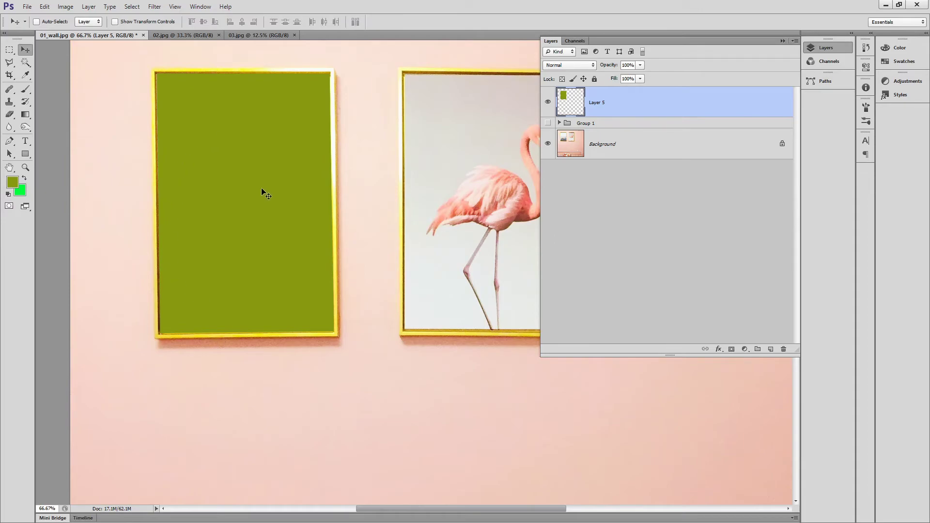
pyautogui.click(48, 8)
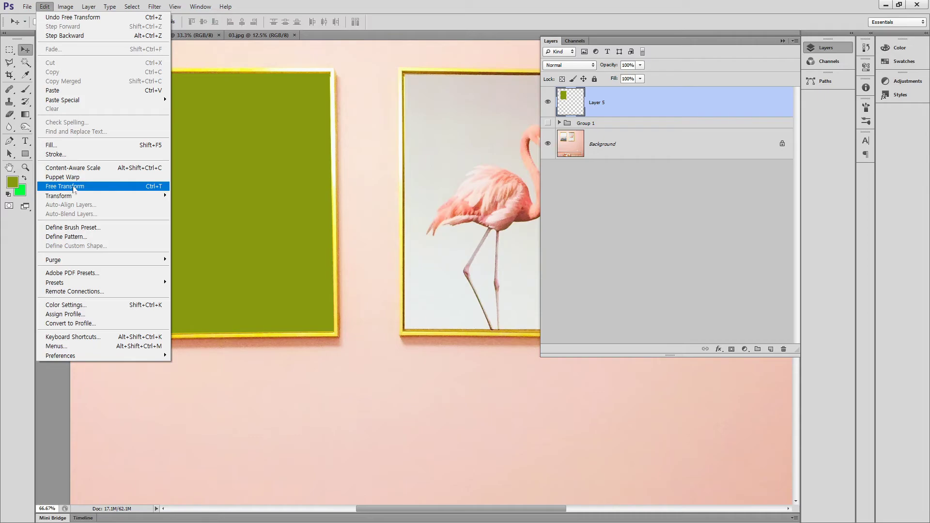
pyautogui.click(219, 189)
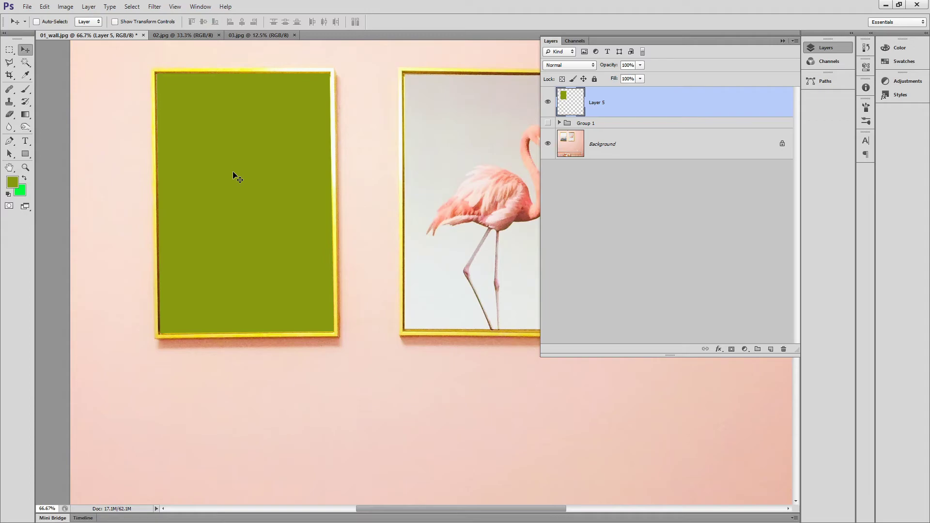
# Copy the blue mountain picture from 03.jpg into 01_wall.jpg, scale it to about 62.6%, and place it so it covers the green rectangle.
pyautogui.click(257, 36)
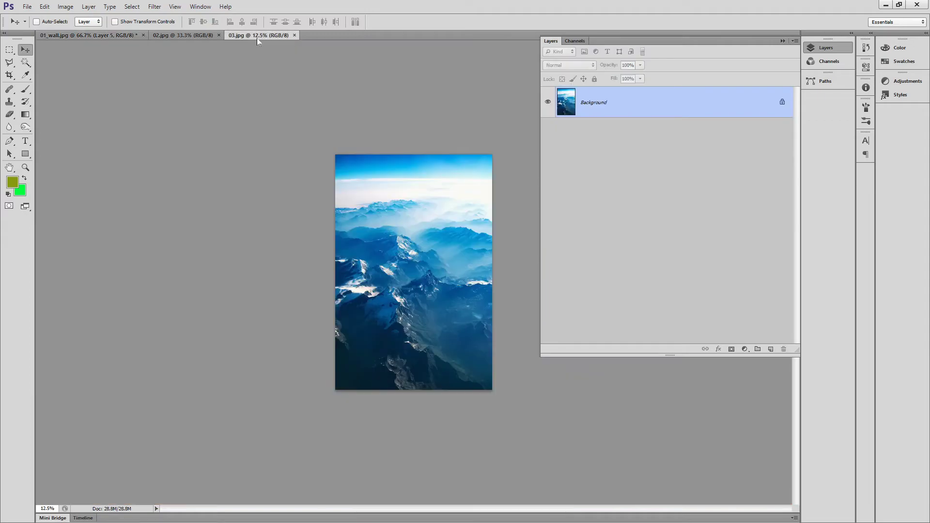
pyautogui.moveTo(394, 206); pyautogui.dragTo(282, 227)
pyautogui.hotkey('ctrl', '-')
pyautogui.hotkey('ctrl', '-')
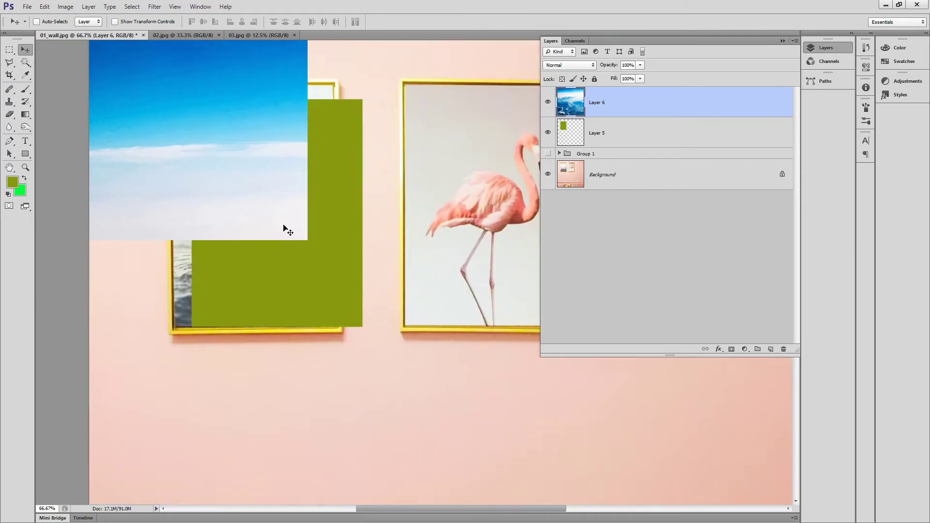
pyautogui.hotkey('ctrl', 't')
pyautogui.moveTo(218, 74); pyautogui.dragTo(322, 178)
pyautogui.moveTo(370, 274); pyautogui.dragTo(290, 159)
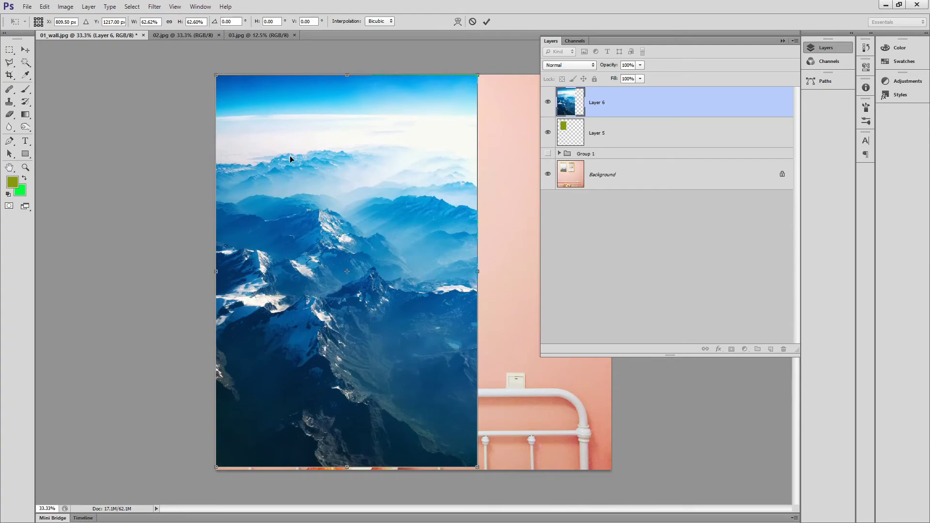
pyautogui.press('Return')
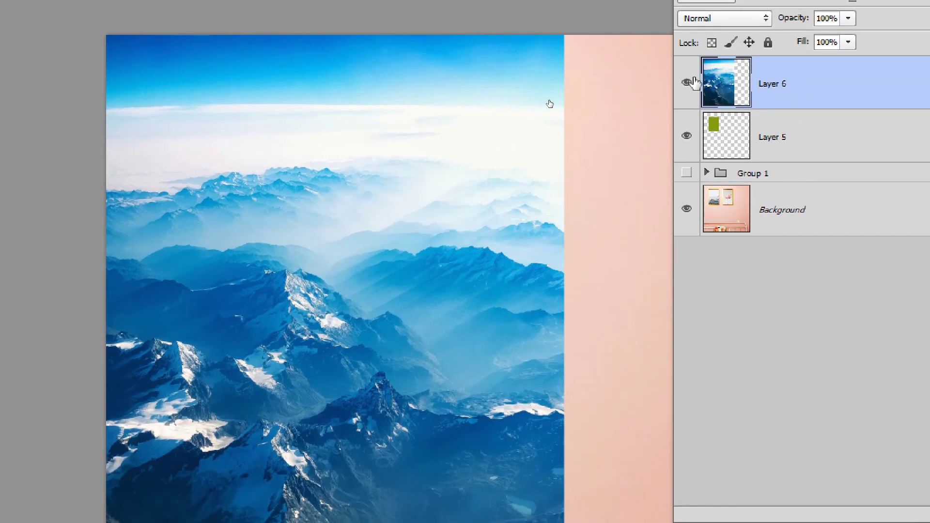
# Hide the mountain picture on Layer 6 and toggle the visibility of Layer 5 to examine the green base shape in its frame.
pyautogui.click(548, 101)
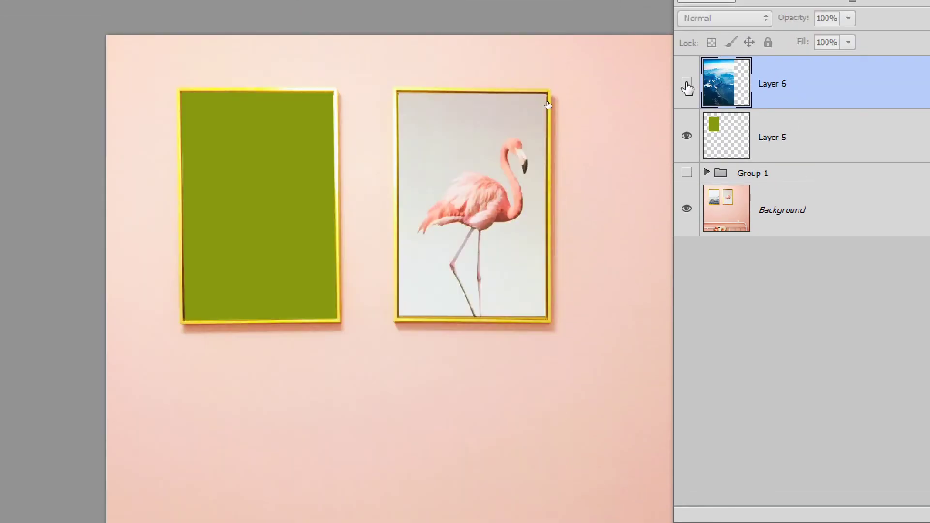
pyautogui.click(722, 144)
pyautogui.click(687, 136)
pyautogui.click(687, 138)
pyautogui.click(686, 137)
pyautogui.click(687, 137)
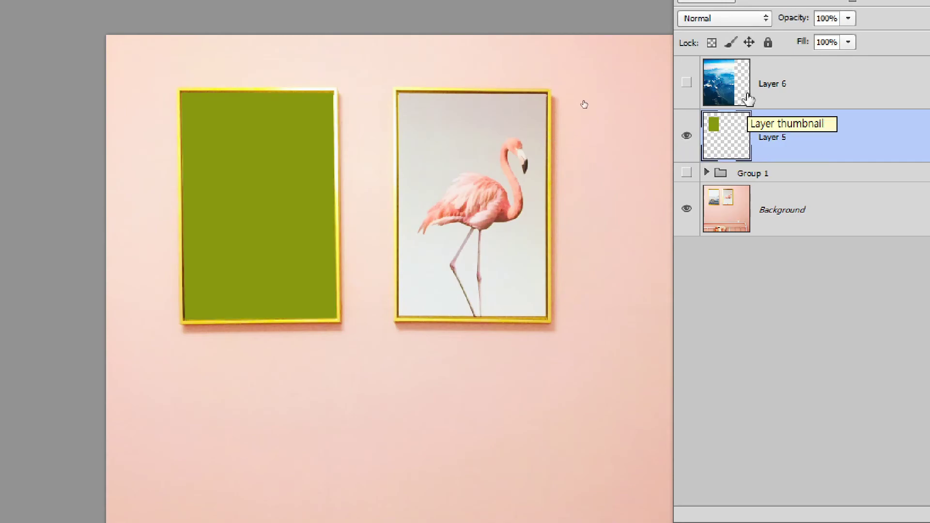
# Show the mountain picture on Layer 6 and clip it to the green rectangle on Layer 5 with a clipping mask.
pyautogui.click(793, 85)
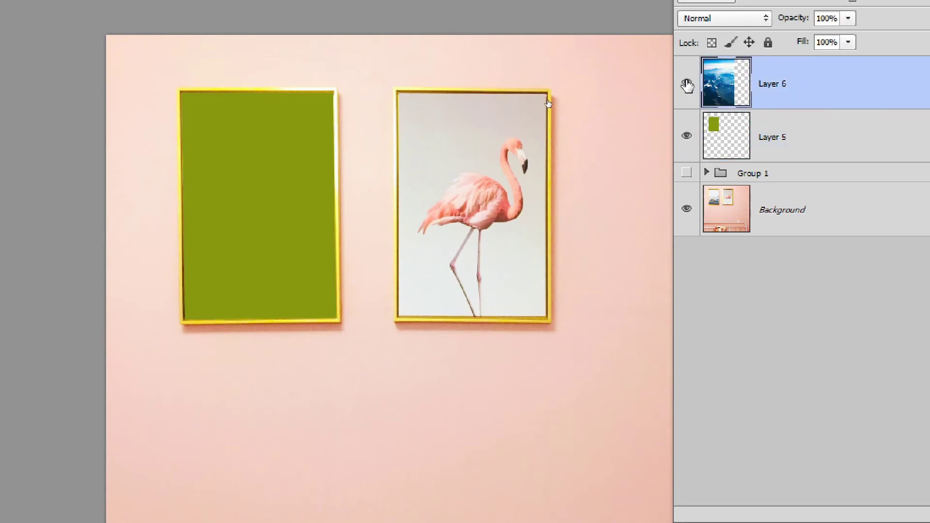
pyautogui.click(687, 84)
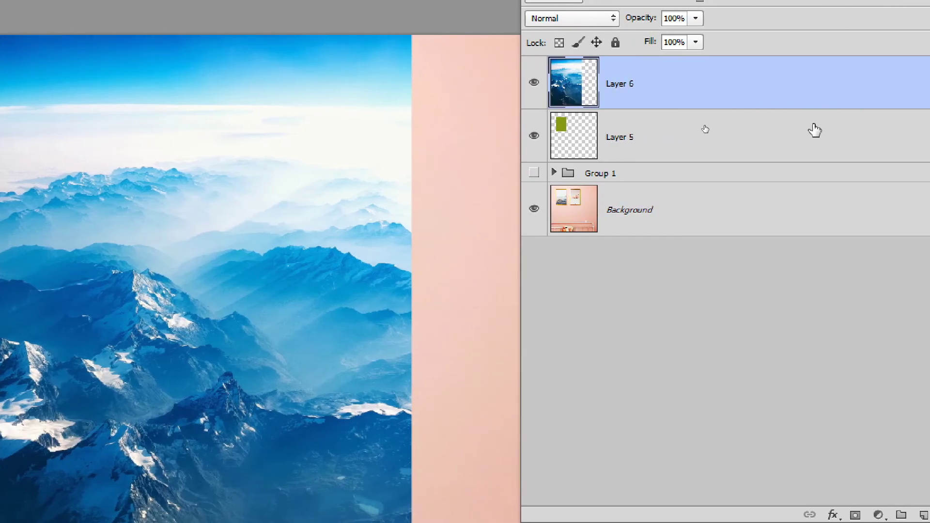
pyautogui.click(534, 82)
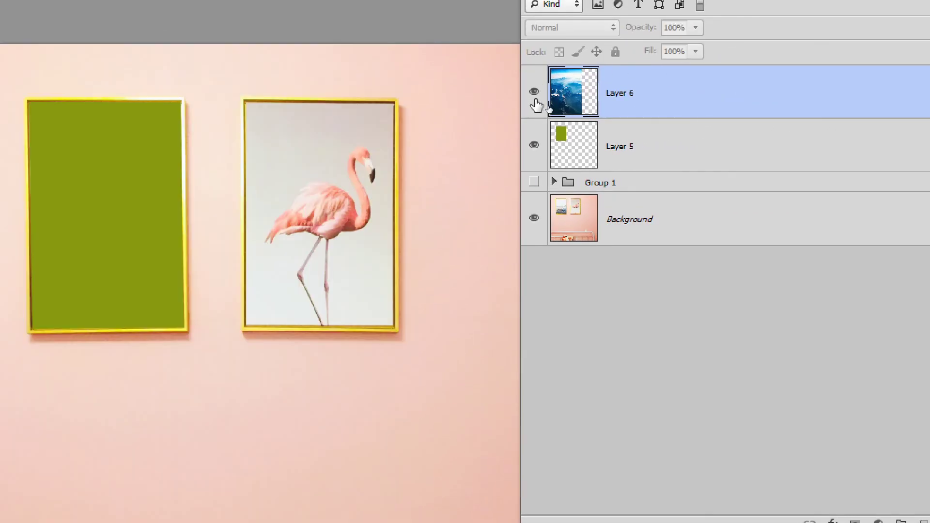
pyautogui.click(534, 97)
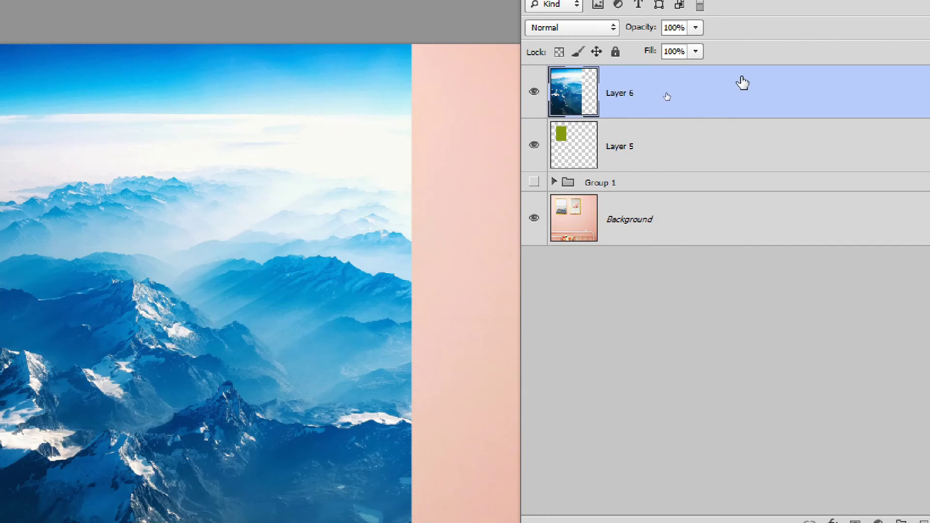
pyautogui.rightClick(717, 98)
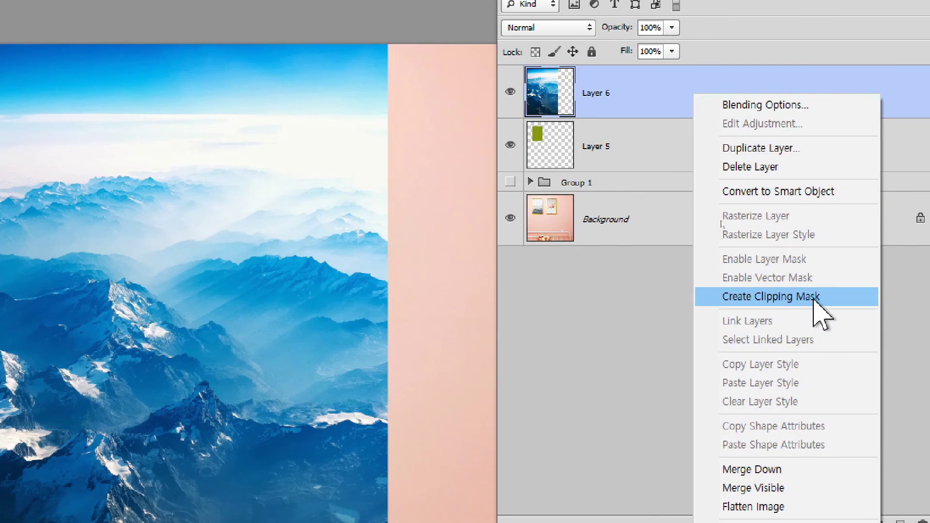
pyautogui.click(814, 299)
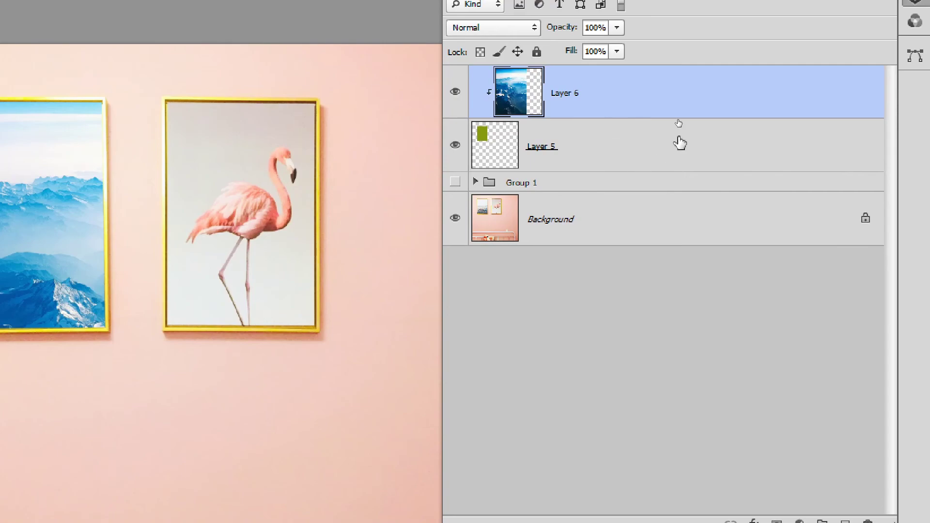
# Put the clipped mountain picture and its green base layer together into a new group.
pyautogui.keyDown('shift'); pyautogui.click(613, 146); pyautogui.keyUp('shift')
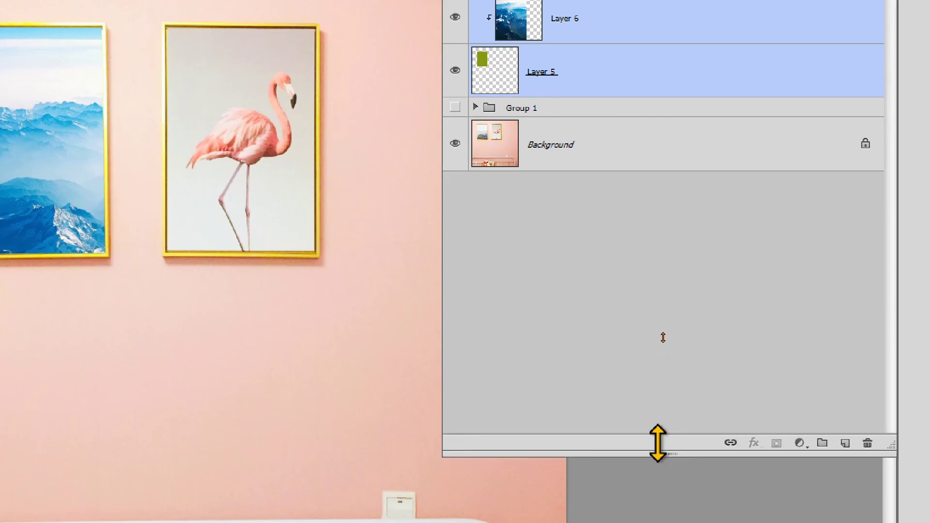
pyautogui.moveTo(658, 443); pyautogui.dragTo(655, 243)
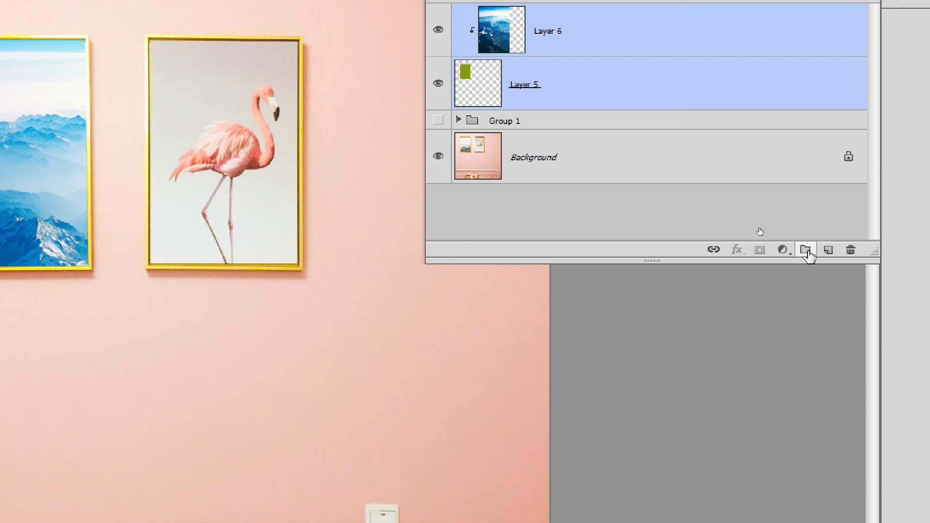
pyautogui.moveTo(763, 100); pyautogui.dragTo(804, 248)
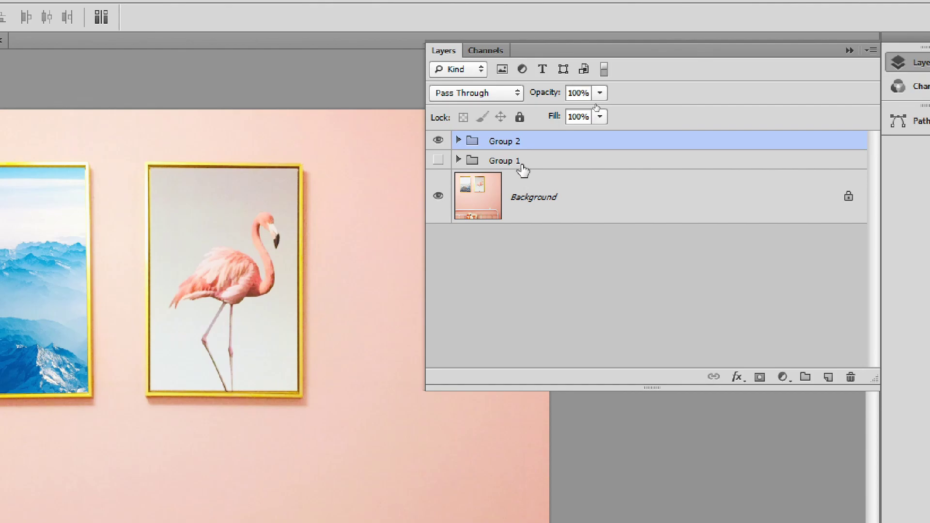
# Ungroup the clipped mountain picture and its green base, regroup Layer 6 and Layer 5 together, and check the new group's contents.
pyautogui.hotkey('ctrl', 'shift', 'g')
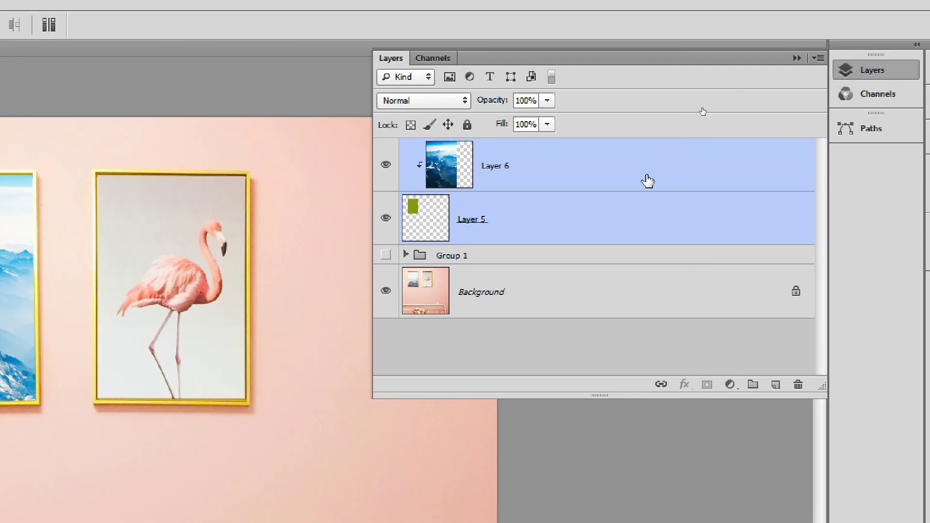
pyautogui.click(586, 168)
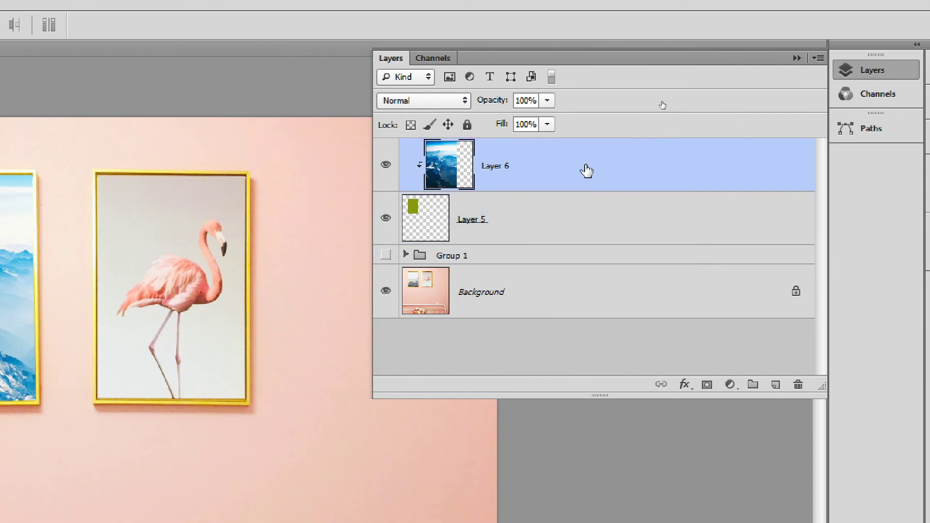
pyautogui.keyDown('shift'); pyautogui.click(600, 217); pyautogui.keyUp('shift')
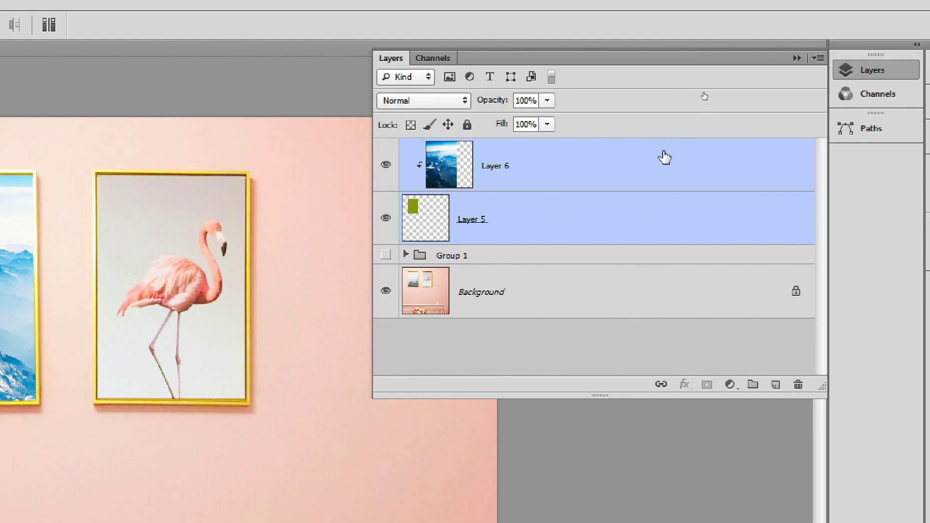
pyautogui.moveTo(700, 222); pyautogui.dragTo(755, 385)
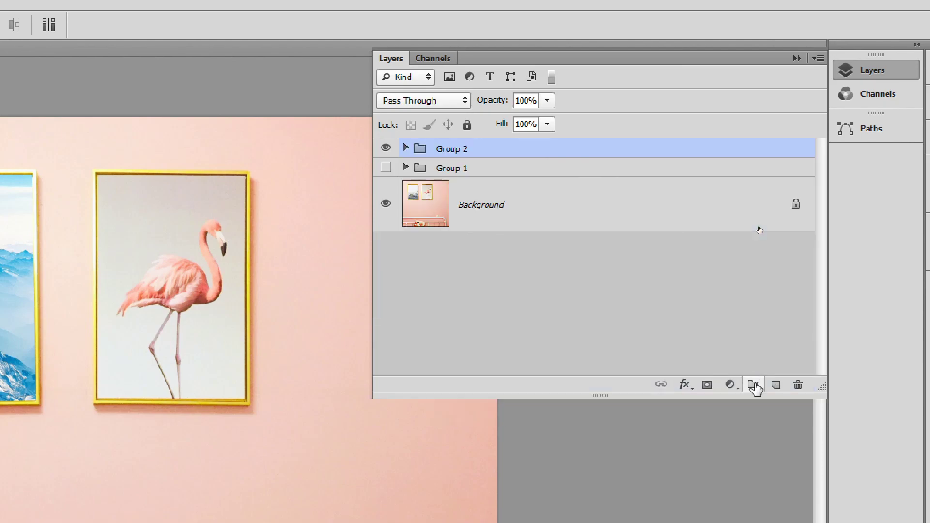
pyautogui.click(405, 148)
pyautogui.click(405, 148)
pyautogui.click(405, 149)
pyautogui.click(405, 148)
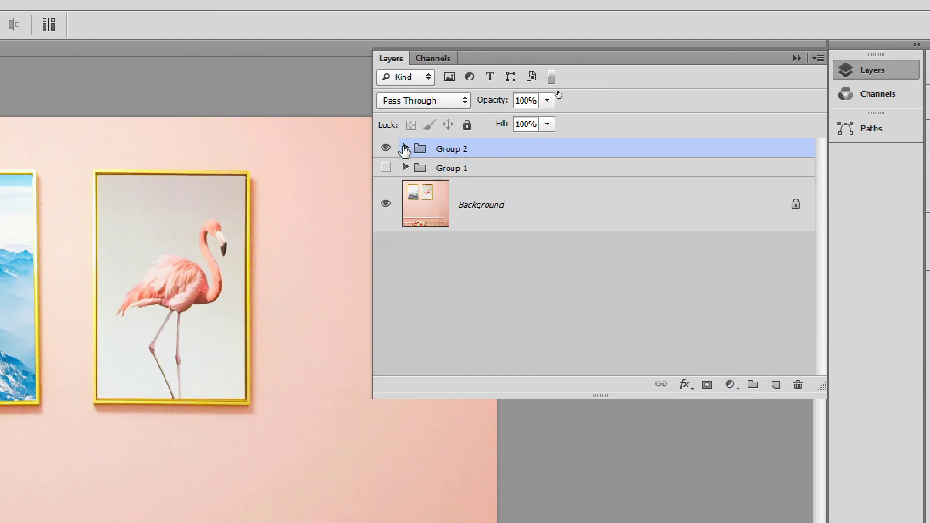
# Rename the new group holding the mountain picture and its green base layer as 액자_01.
pyautogui.doubleClick(451, 154)
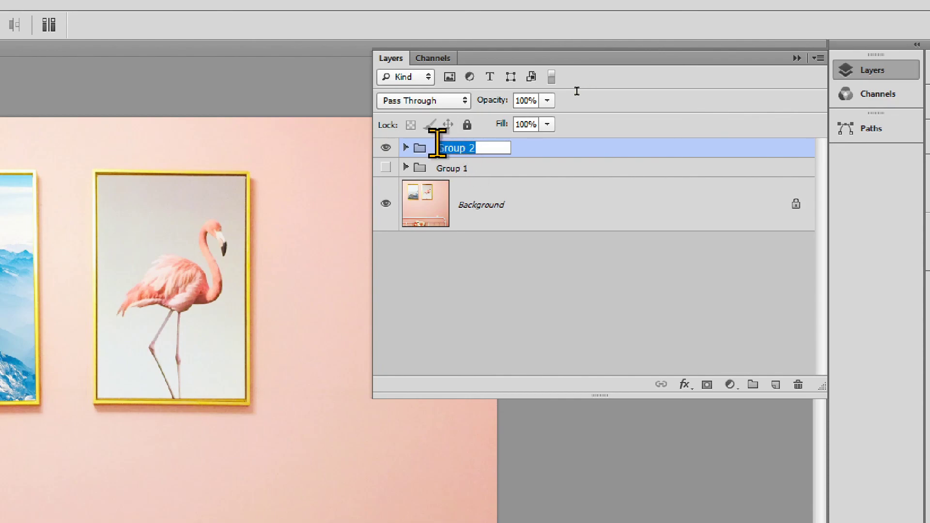
pyautogui.write('a')
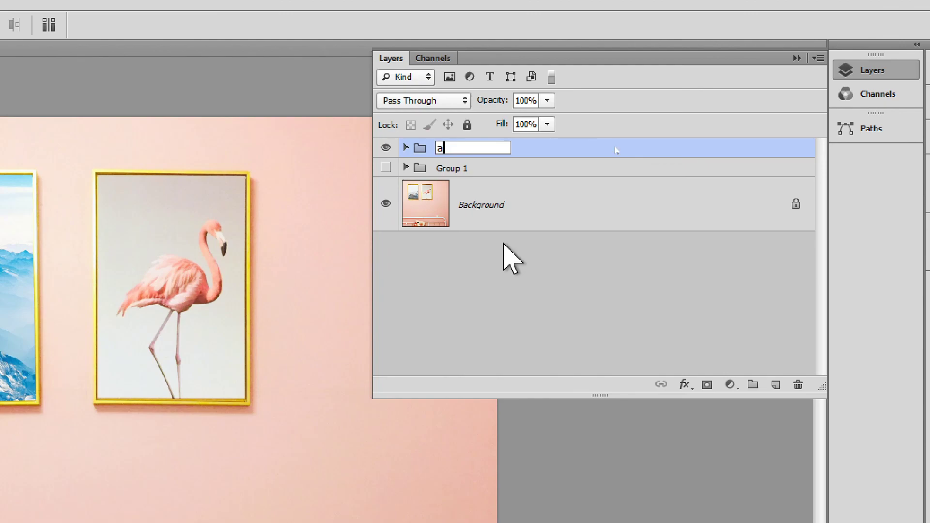
pyautogui.press('BackSpace')
pyautogui.write('액자_01')
pyautogui.press('Return')
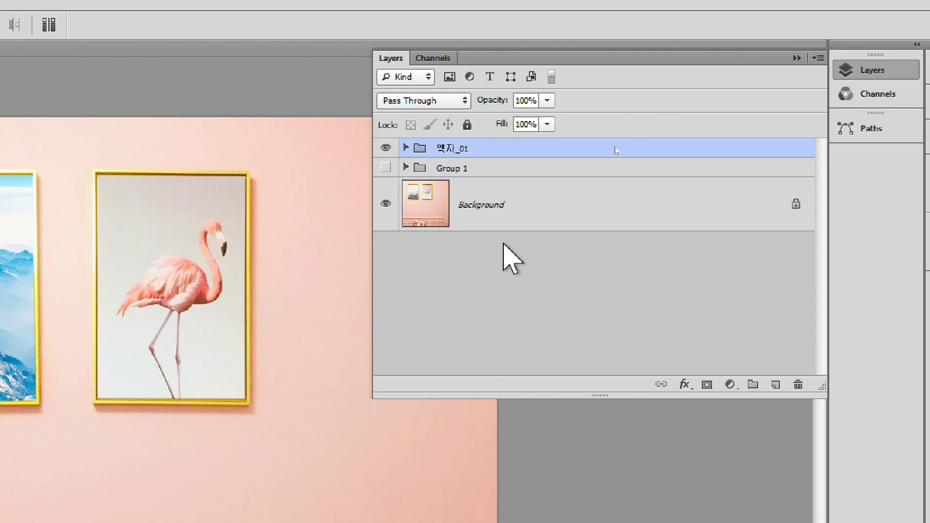